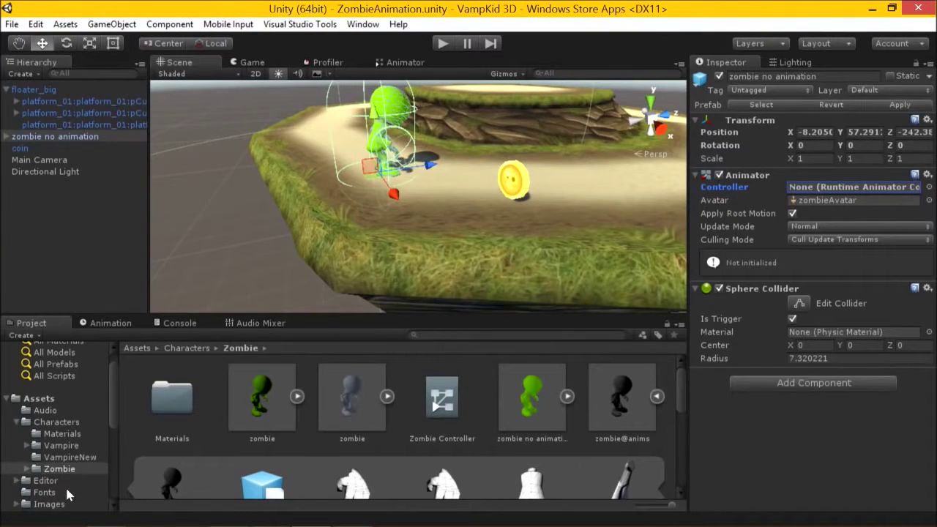
Show the Scenes folder to list the Main, Main NavMesh, Main No Border and Main No Coin scenes
scroll(66, 483, "down", 5)
left_click(50, 445)
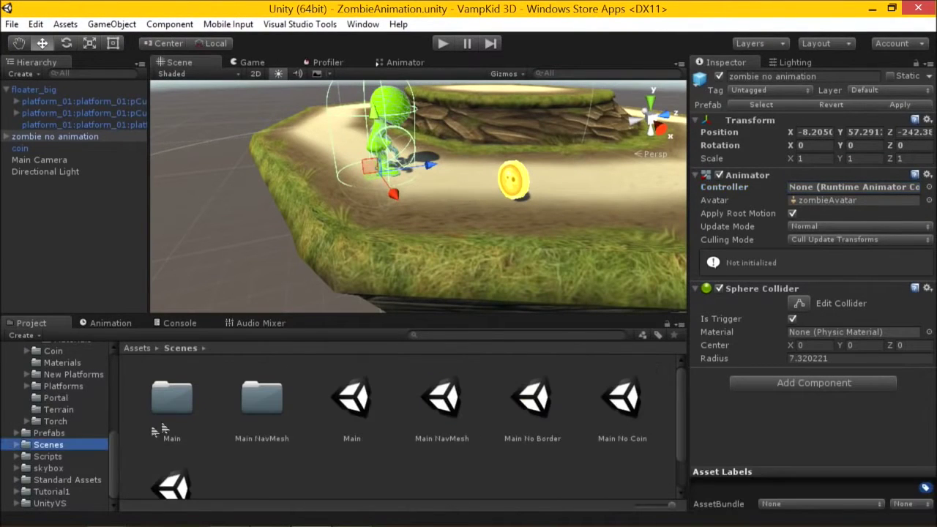
Load the Main scene, play-test walking the character toward the portal, then stop play mode
double_click(354, 401)
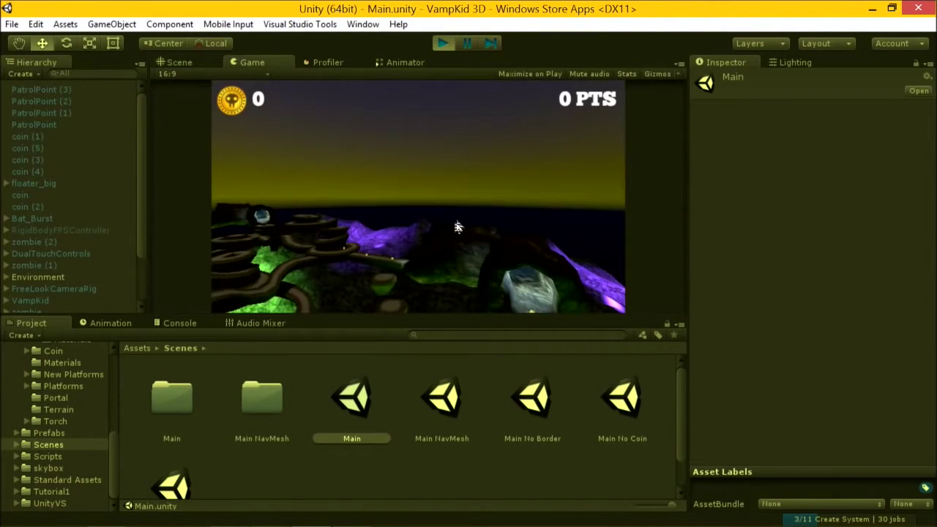
key("w")
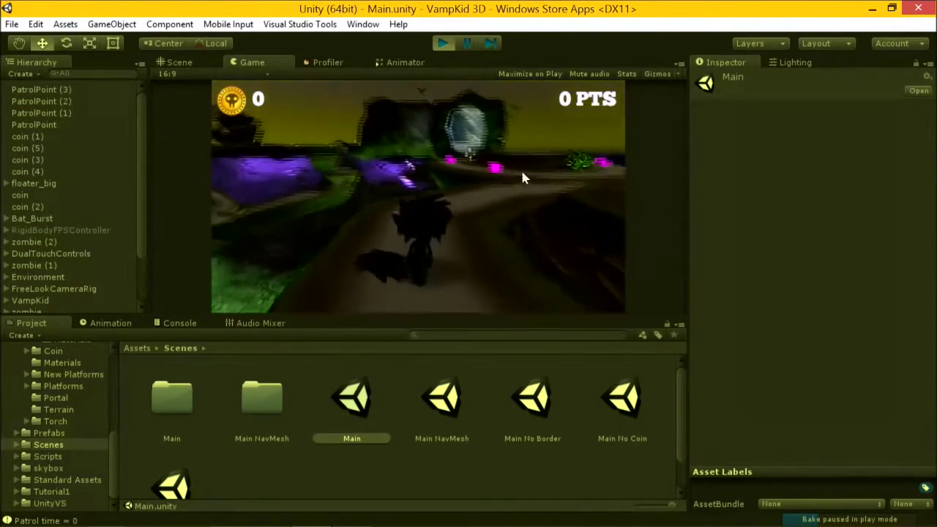
key("XF86AudioMute")
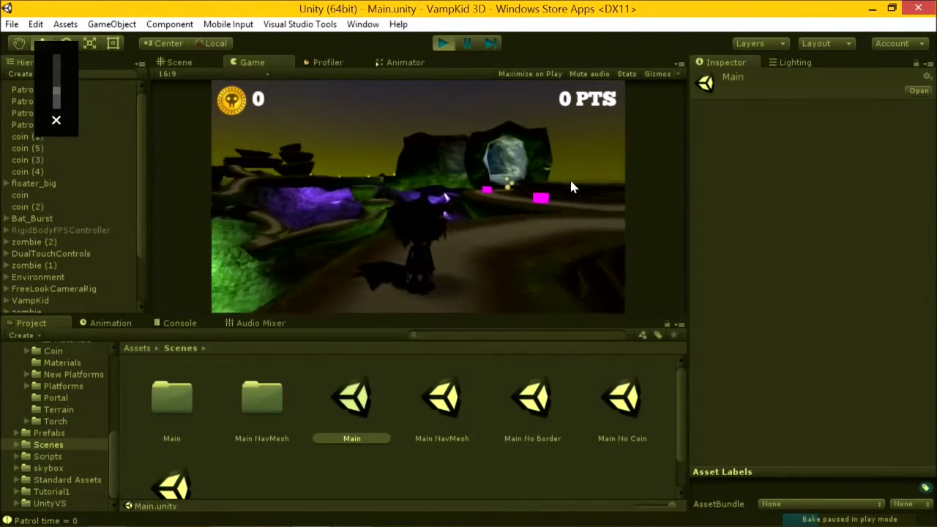
key("w")
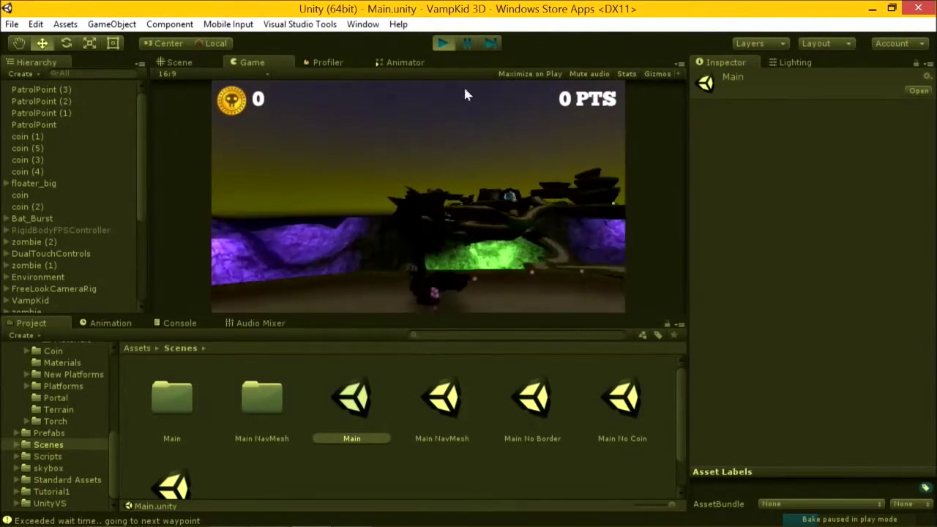
left_click(442, 43)
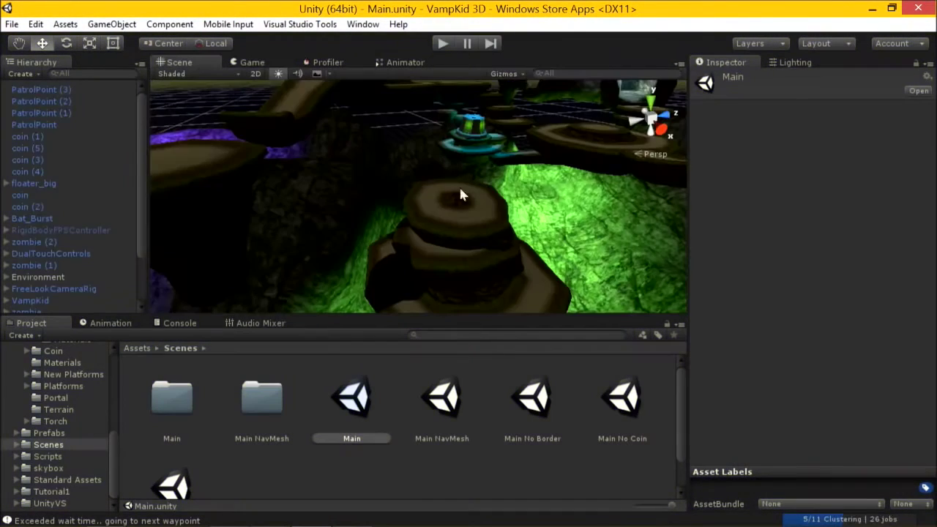
Open VampKid's ThirdPersonAnimatorController in the Animator state graph
scroll(67, 192, "down", 3)
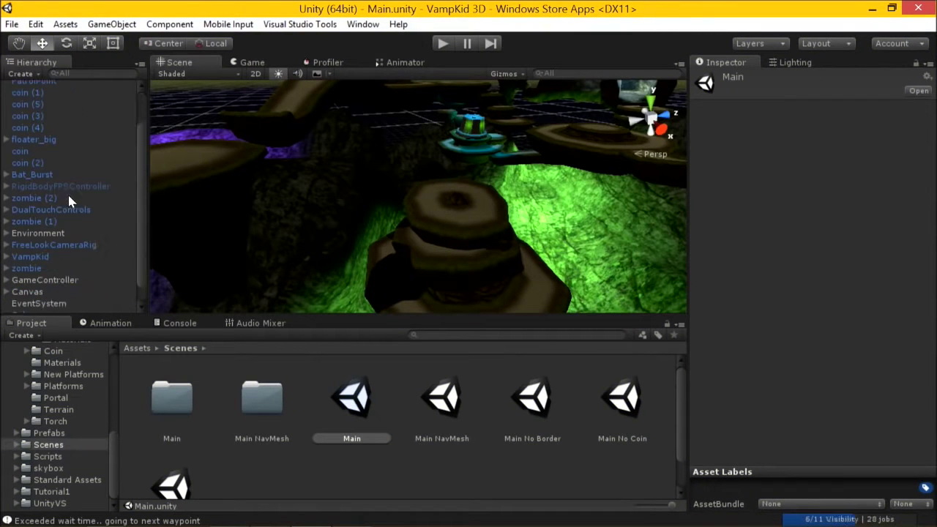
left_click(60, 257)
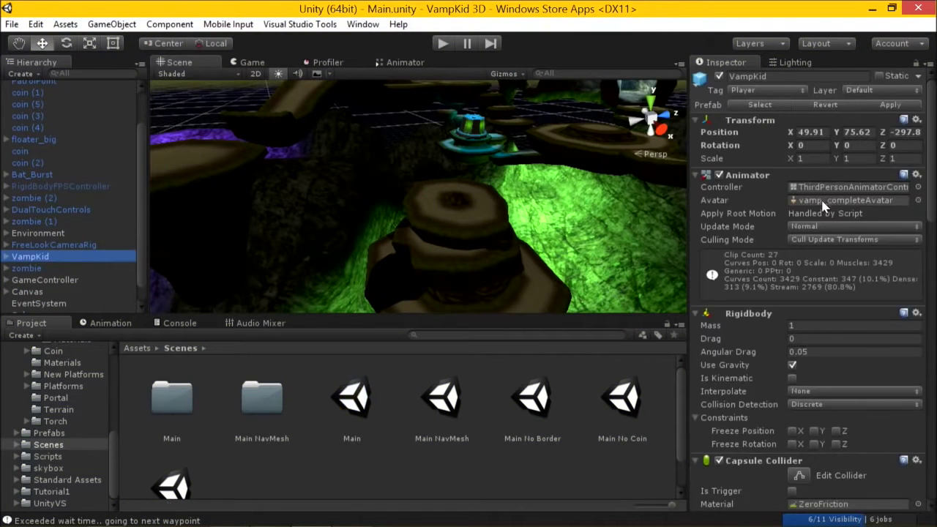
left_click(825, 189)
double_click(825, 189)
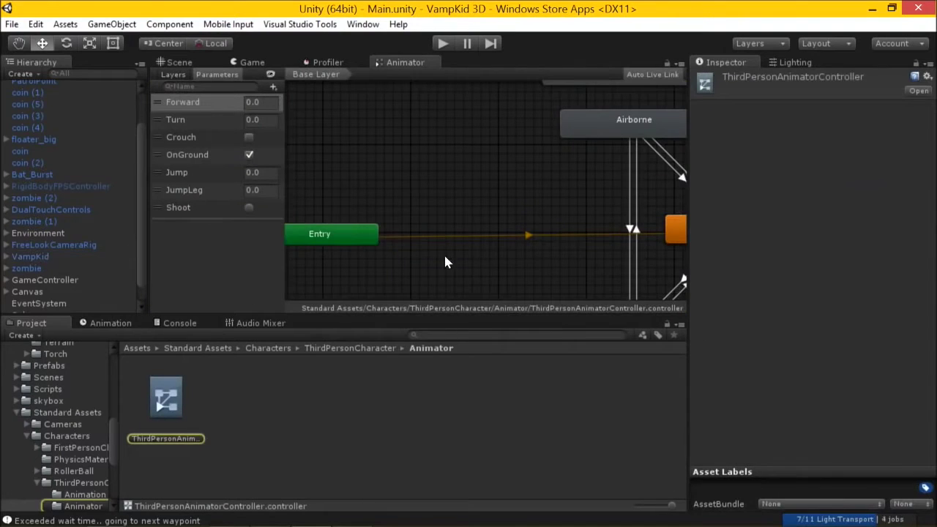
Bring up the Animation timeline and inspect the Grounded and Shoot states with VampKid selected
left_click(123, 324)
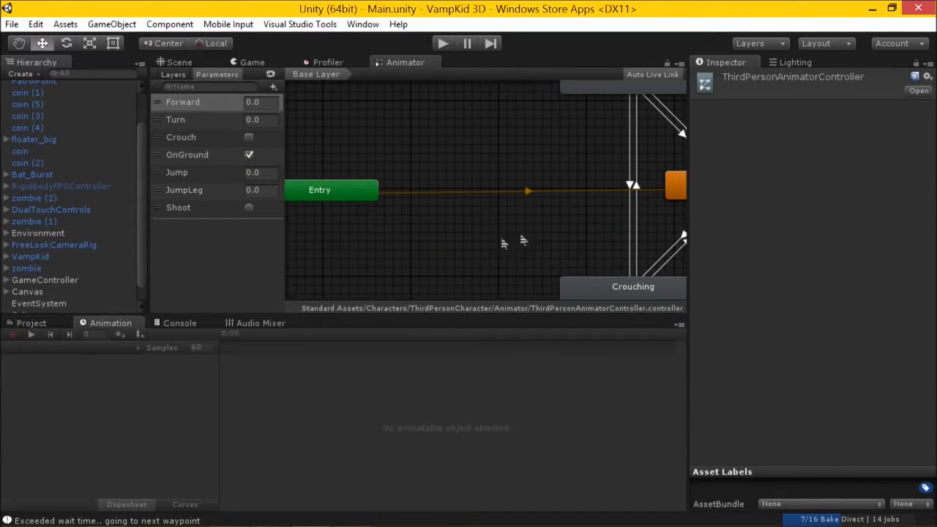
left_click(674, 189)
middle_click_drag(663, 134, 658, 261)
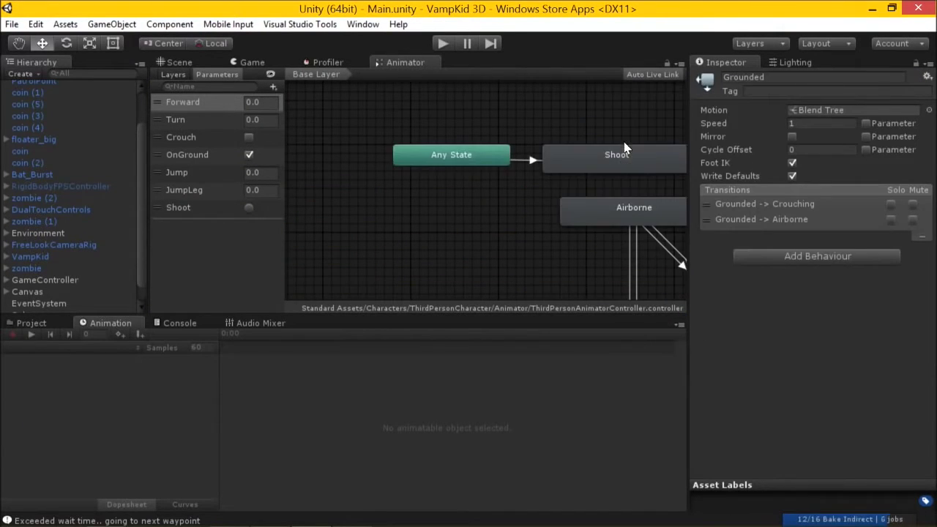
left_click(620, 158)
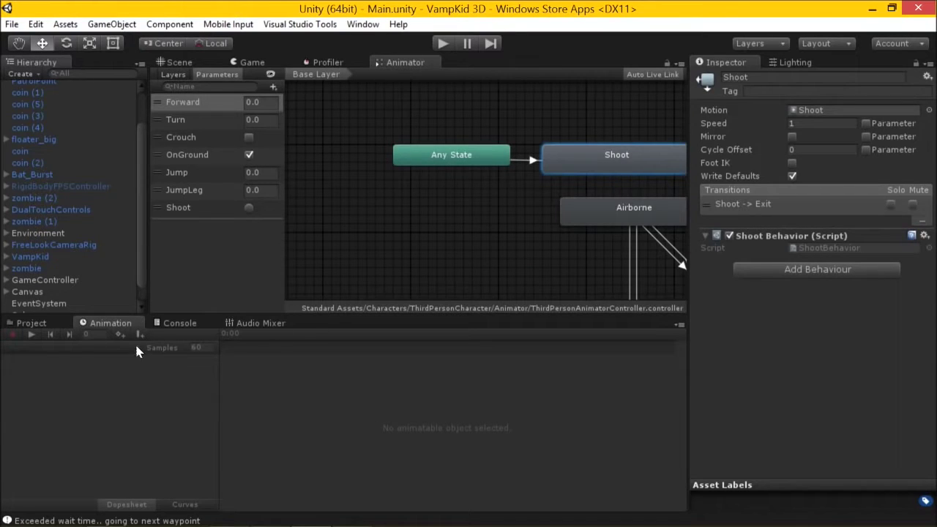
left_click(52, 261)
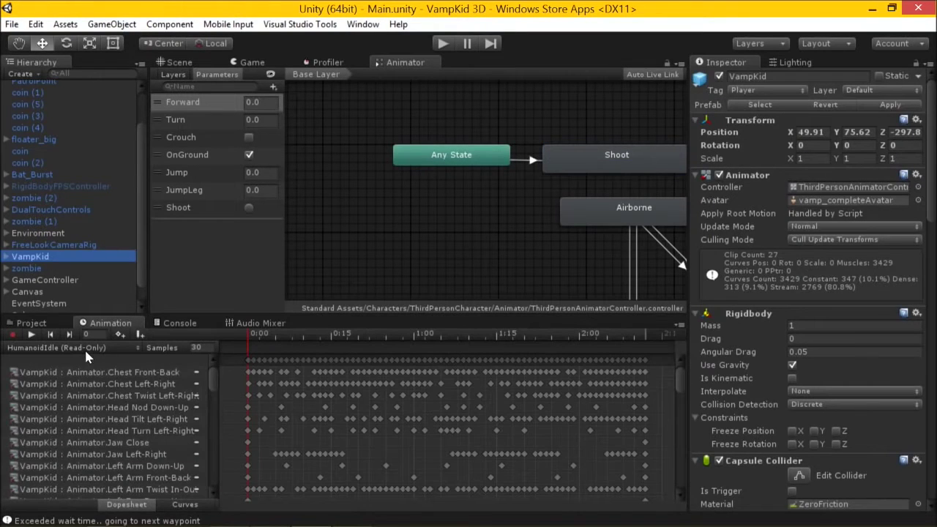
Load VampKid's Shoot clip and preview it at frames 10, 4, 8, 9 and 14
left_click(84, 348)
left_click(106, 518)
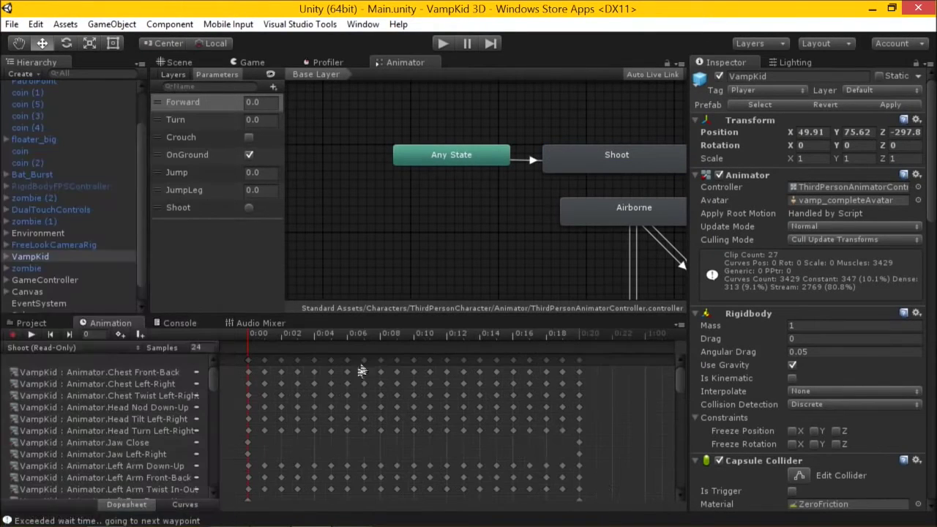
left_click(412, 336)
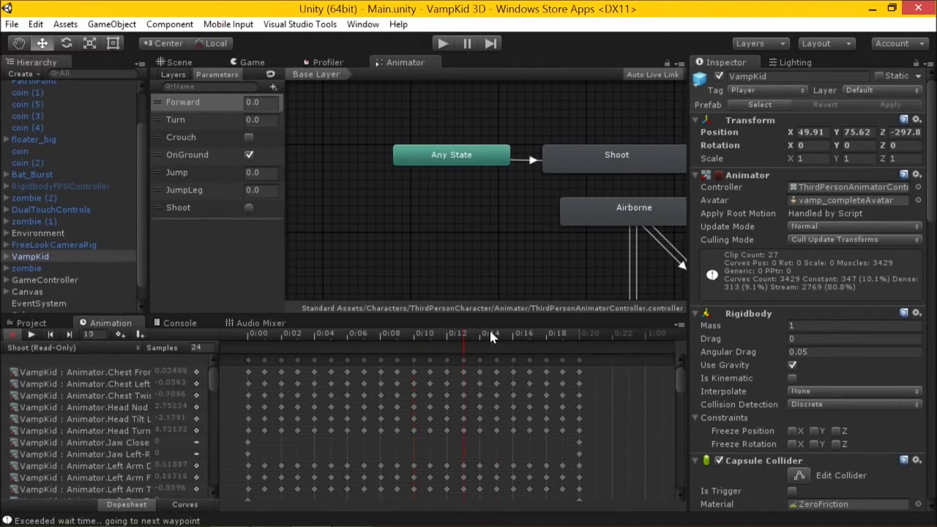
left_click_drag(489, 335, 317, 335)
left_click(374, 339)
middle_click_drag(511, 264, 368, 245)
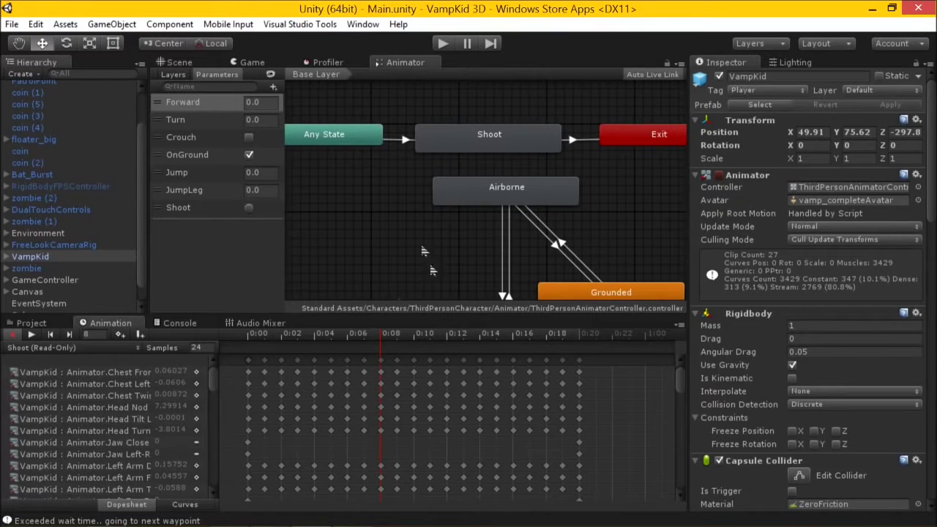
left_click(400, 333)
left_click(478, 338)
Select the Shoot state node and maximize the Animator graph to fill the editor
scroll(478, 284, "down", 2)
scroll(478, 284, "up", 4)
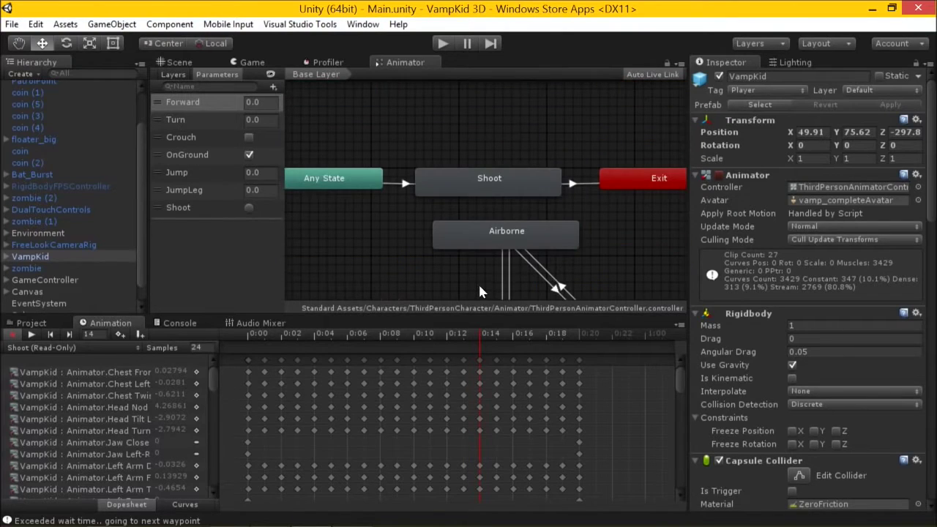
left_click(494, 187)
scroll(494, 188, "down", 2)
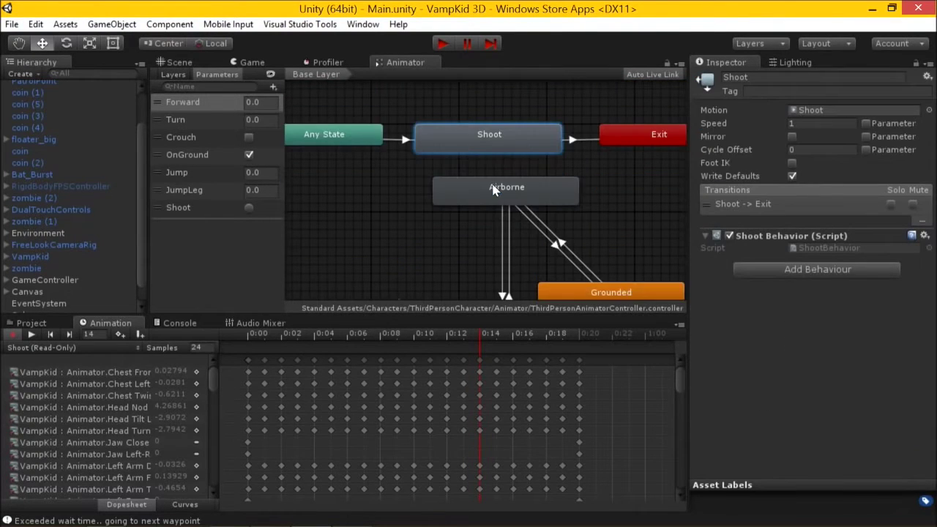
scroll(488, 205, "down", 2)
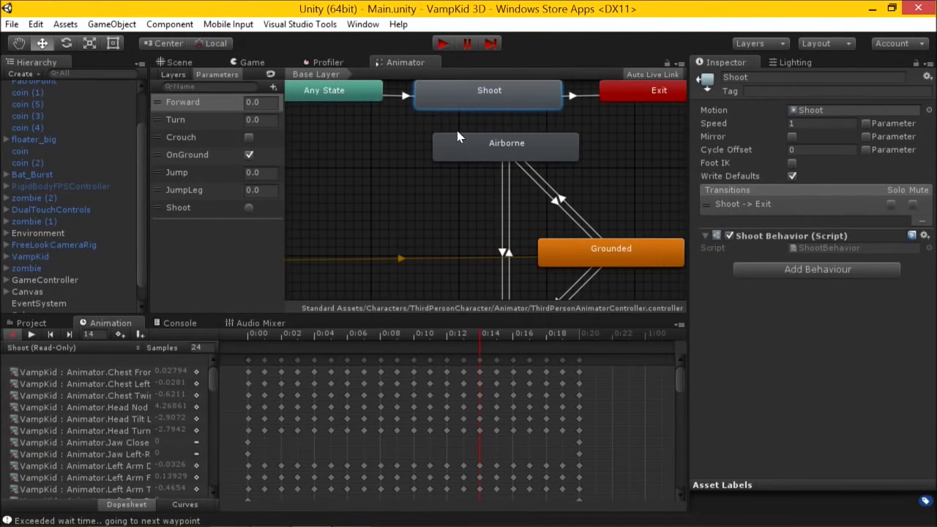
key("shift+space")
Centre all states in the maximized graph, restore the docked layout, and frame the Shoot state
middle_click_drag(383, 157, 518, 212)
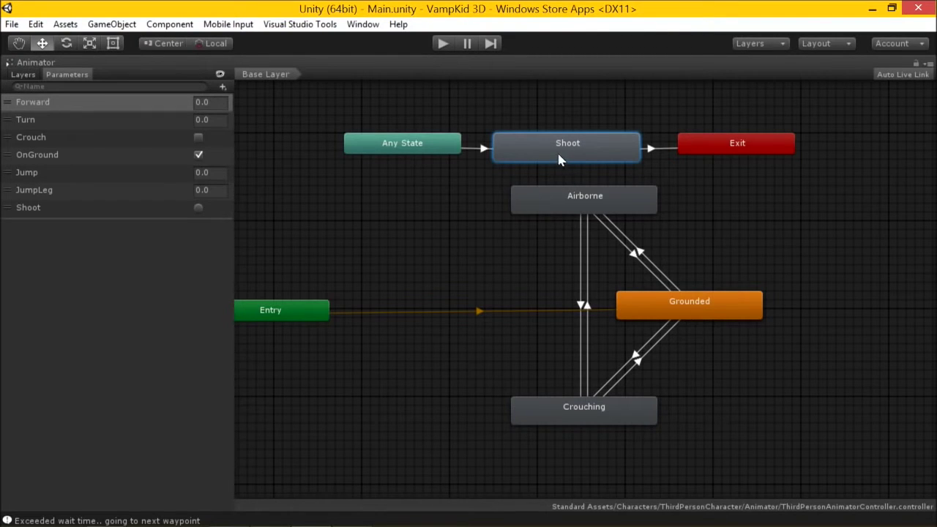
key("shift+space")
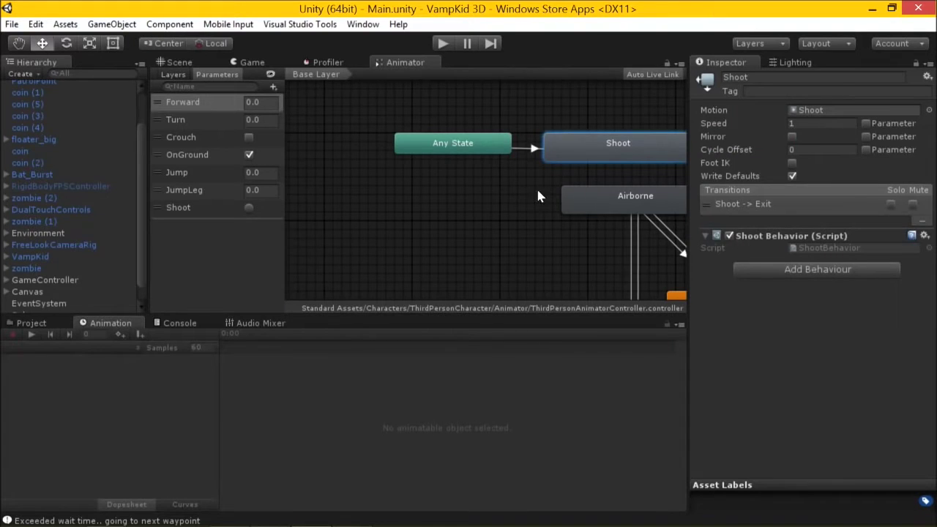
key("f")
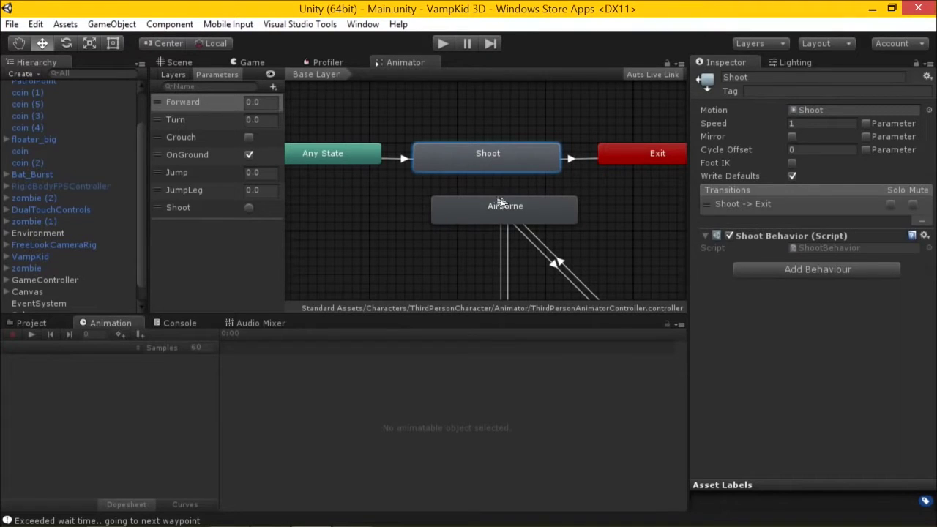
Check the Shoot state's Add Behaviour list without adding anything, then open ShootBehavior.cs in Visual Studio
left_click(782, 269)
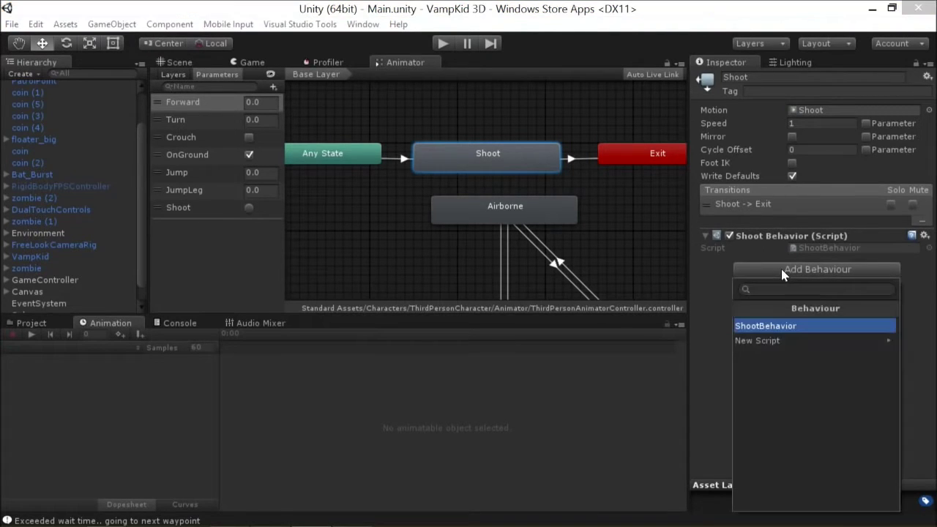
left_click(721, 265)
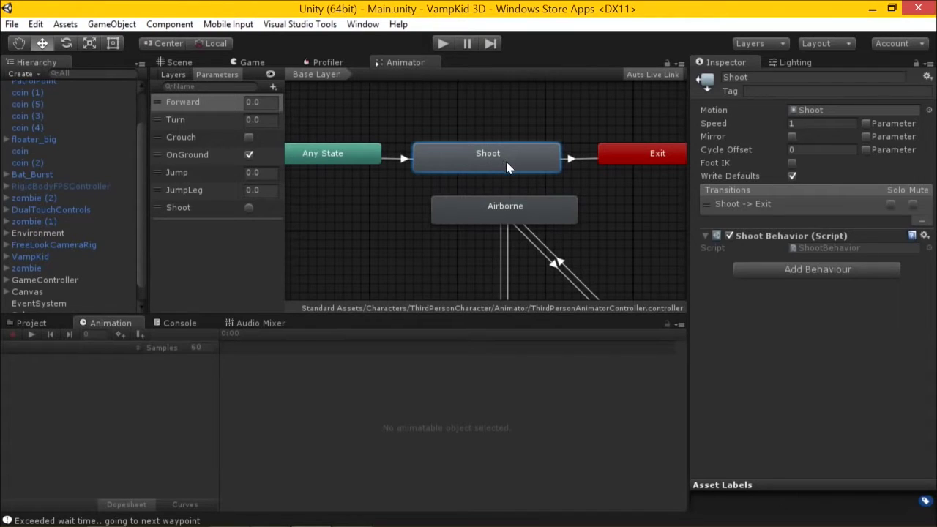
double_click(806, 247)
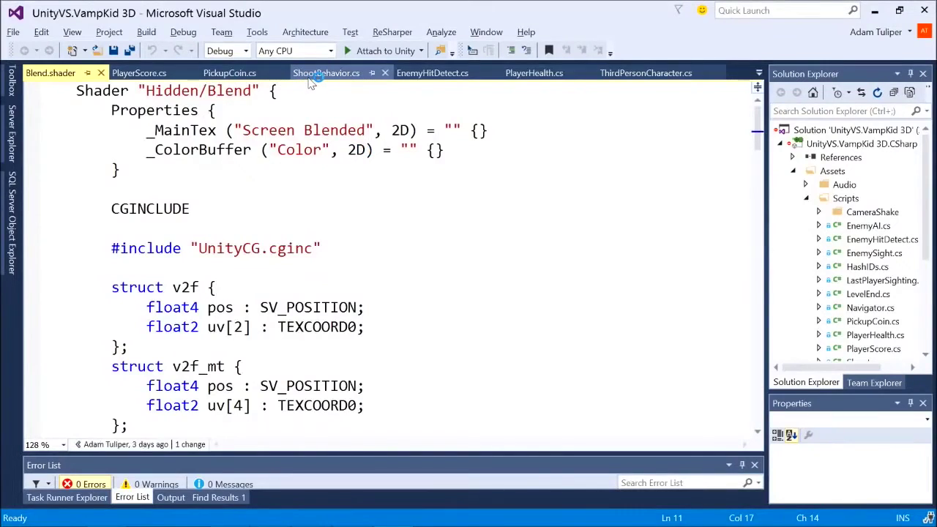
scroll(368, 209, "up", 3)
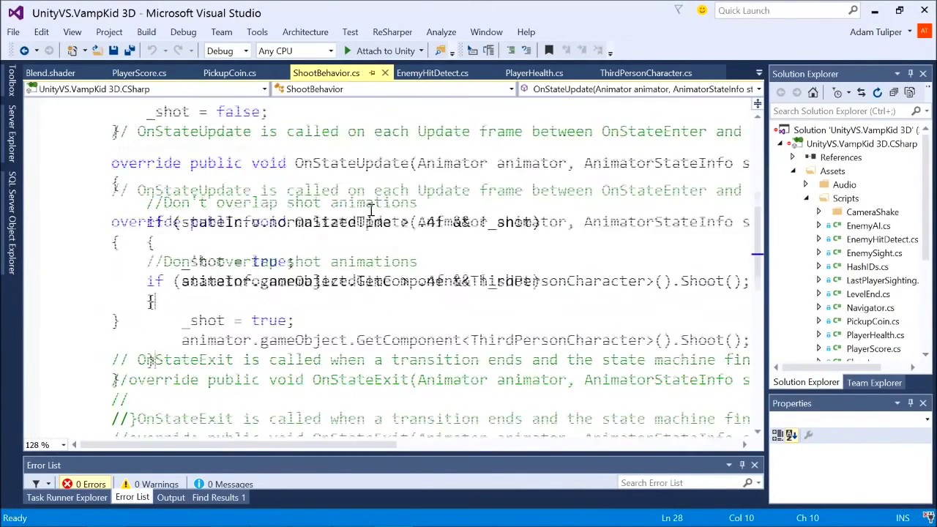
scroll(377, 214, "down", 1)
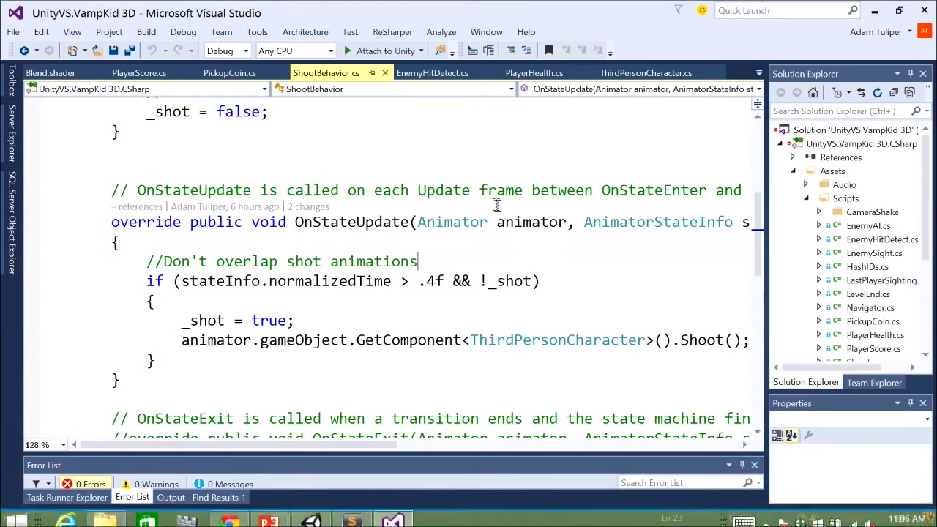
scroll(381, 242, "up", 5)
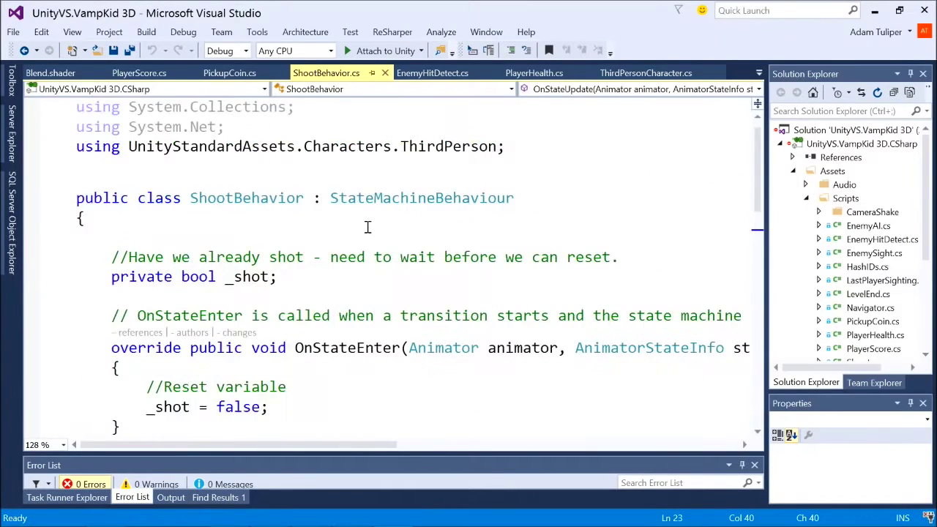
scroll(368, 229, "down", 2)
scroll(346, 216, "up", 1)
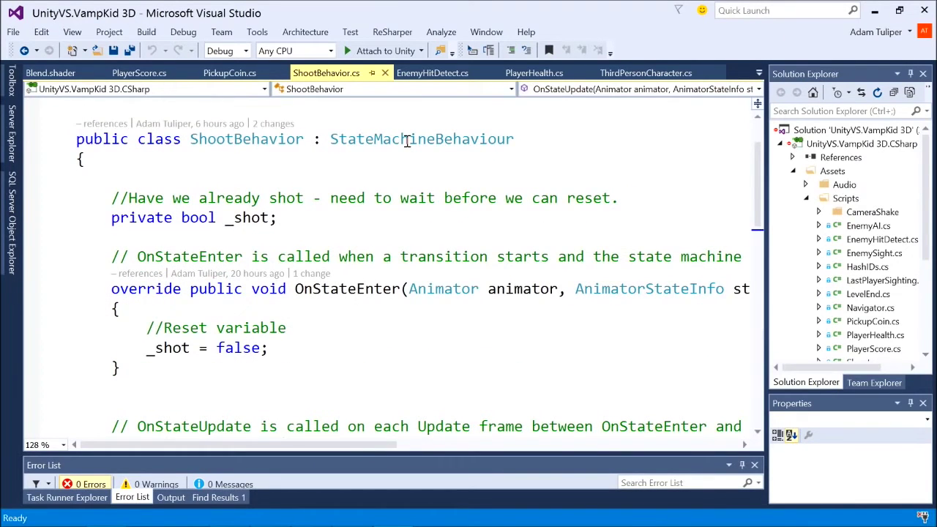
double_click(471, 141)
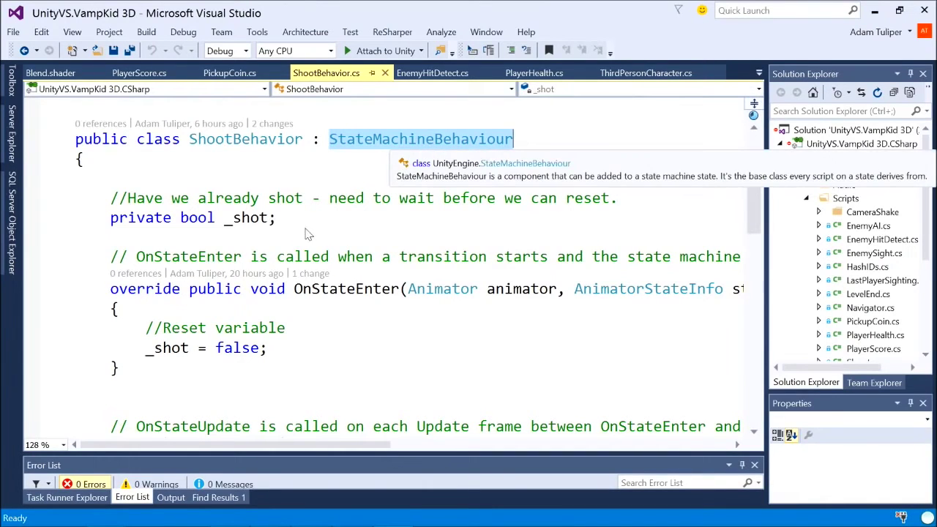
scroll(364, 310, "down", 9)
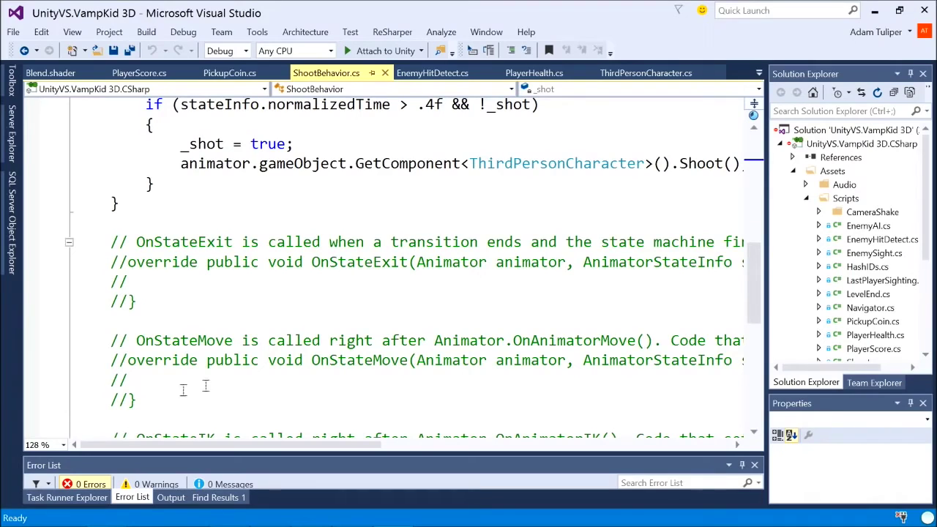
scroll(252, 329, "down", 1)
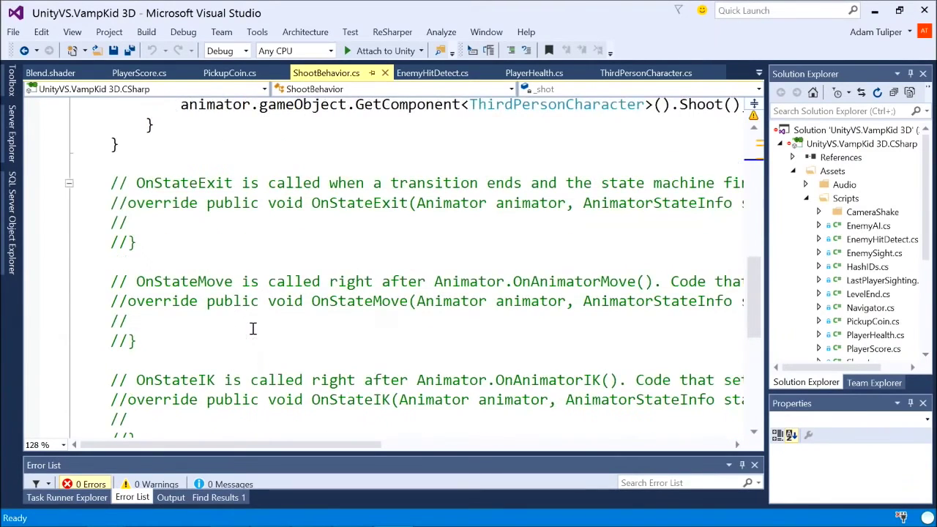
scroll(270, 333, "up", 6)
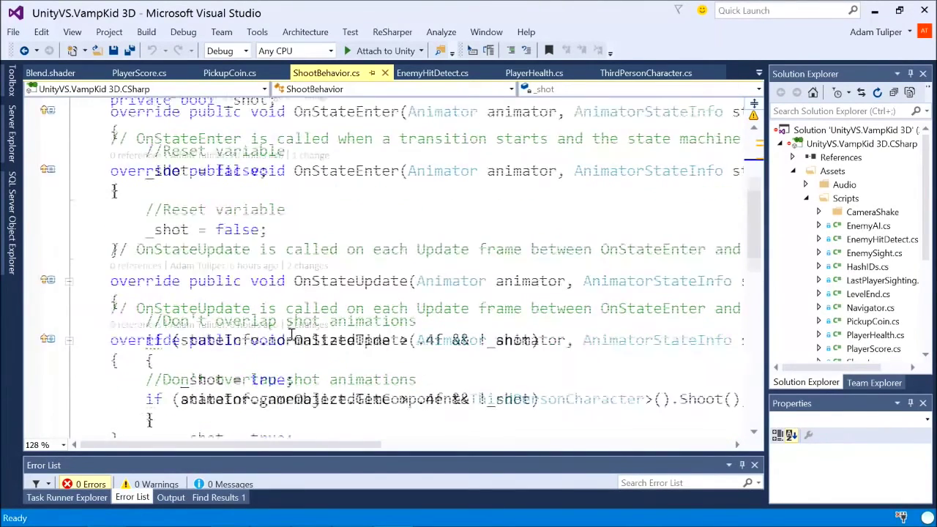
double_click(340, 170)
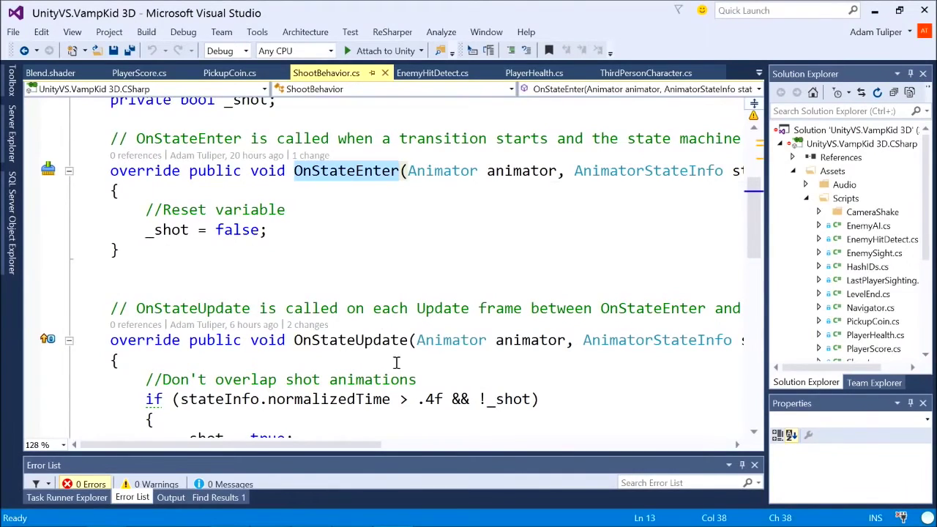
double_click(384, 341)
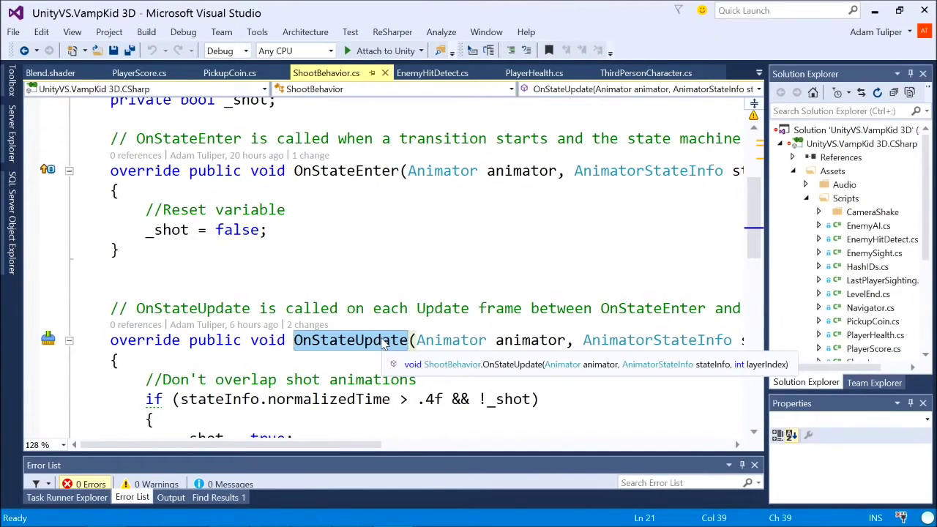
double_click(352, 171)
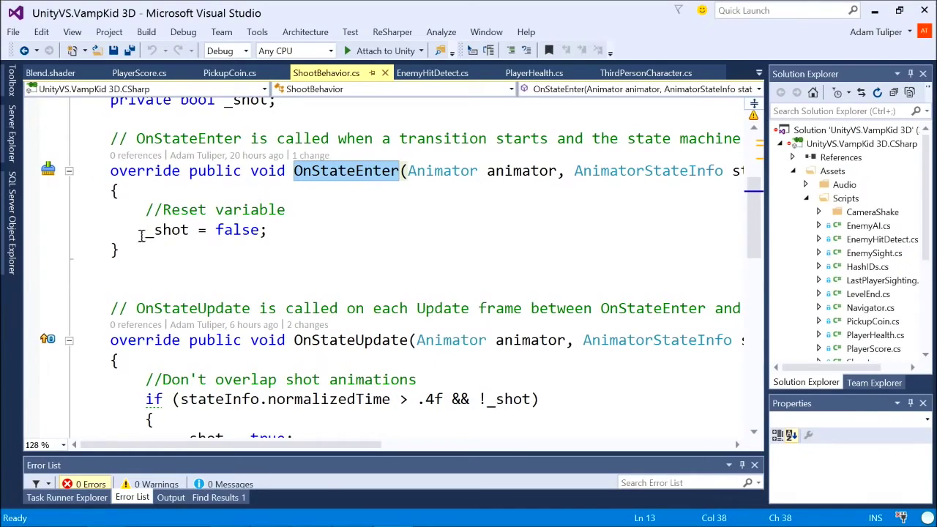
left_click_drag(141, 236, 287, 226)
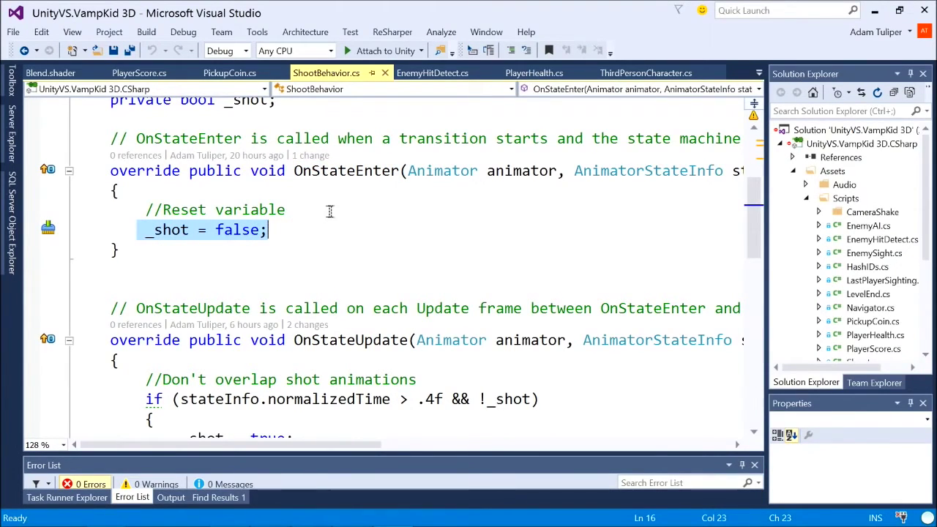
scroll(331, 211, "down", 2)
double_click(300, 222)
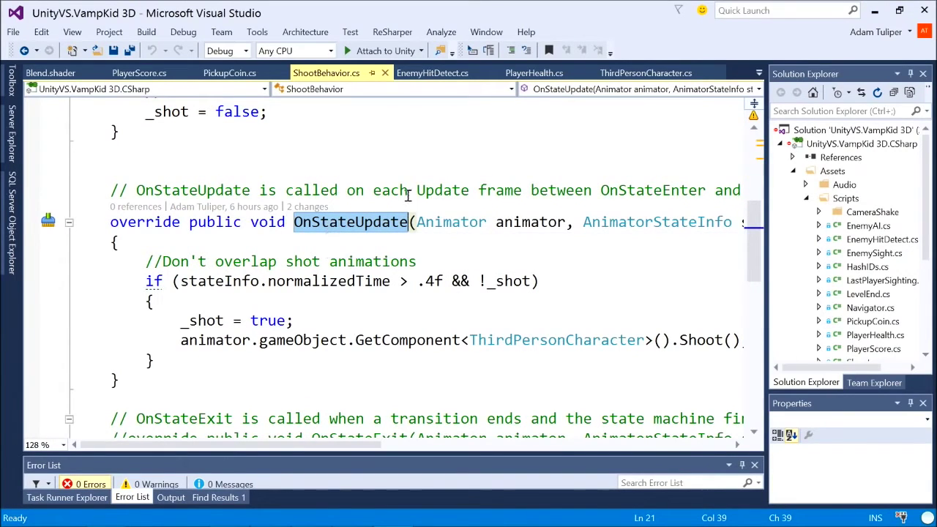
scroll(368, 203, "up", 2)
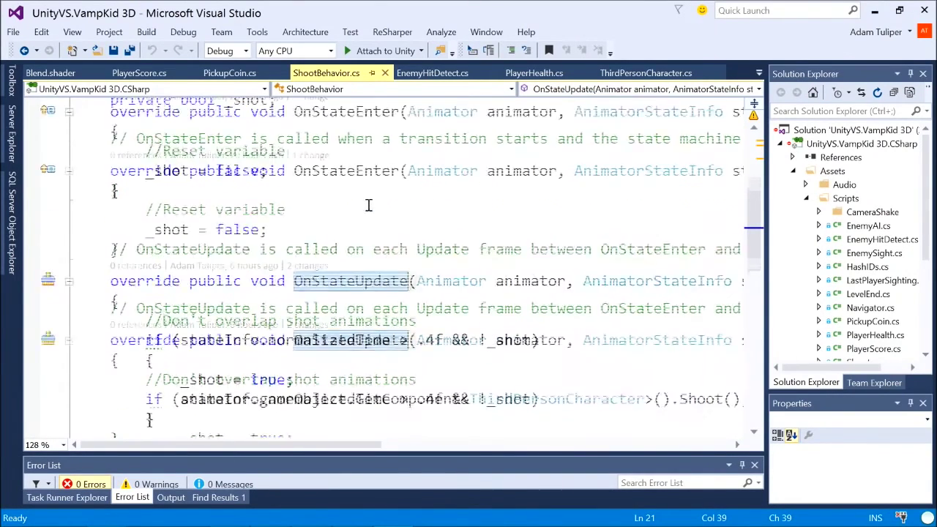
double_click(348, 172)
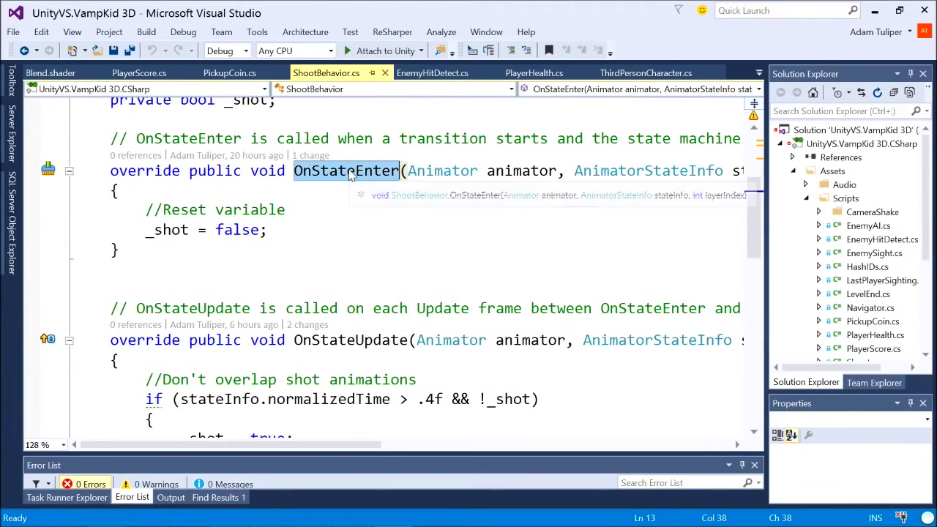
scroll(352, 164, "down", 1)
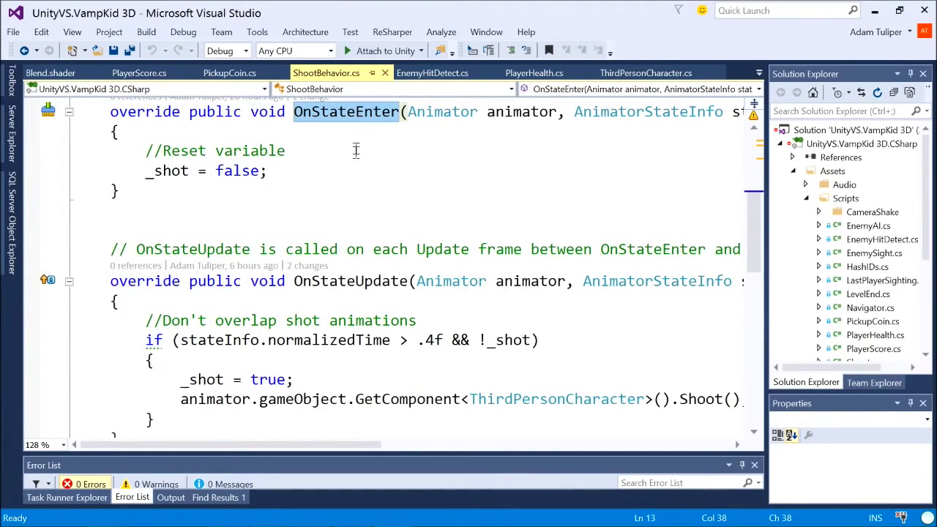
double_click(358, 281)
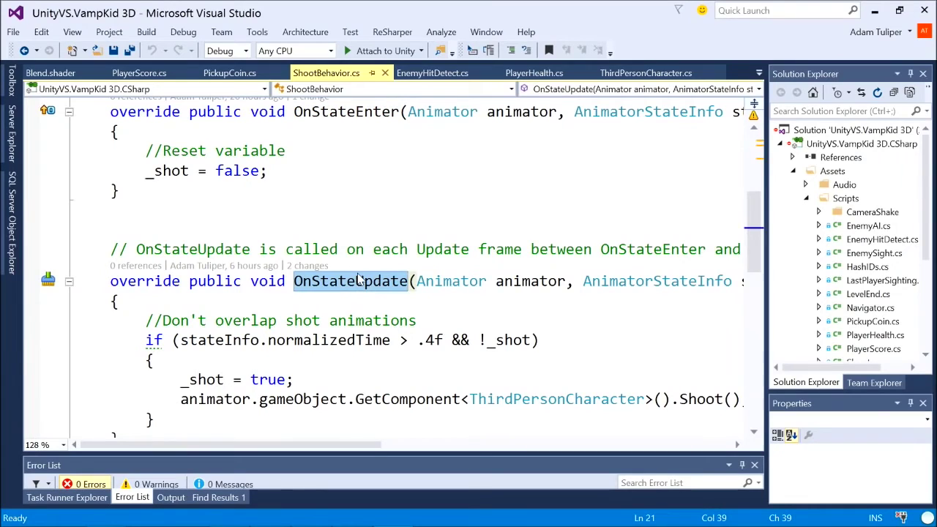
scroll(358, 277, "down", 1)
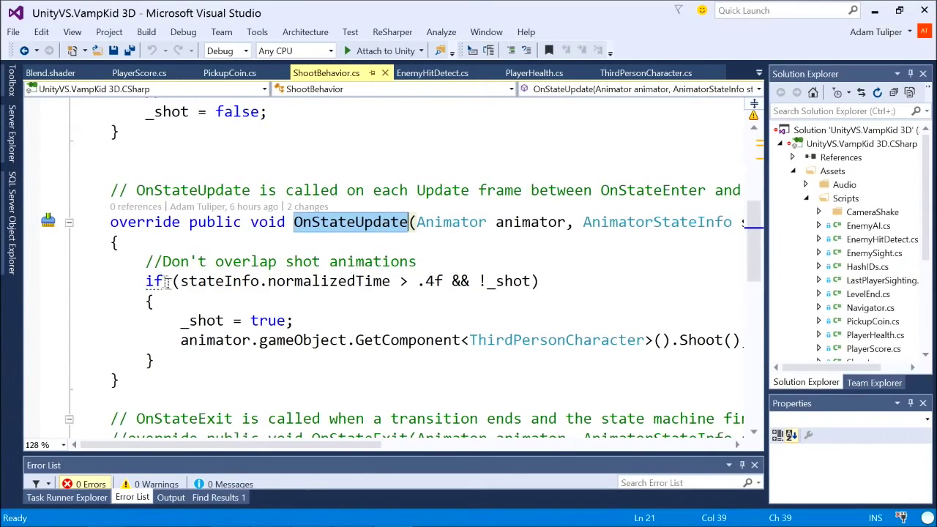
left_click_drag(139, 282, 451, 281)
left_click(337, 281)
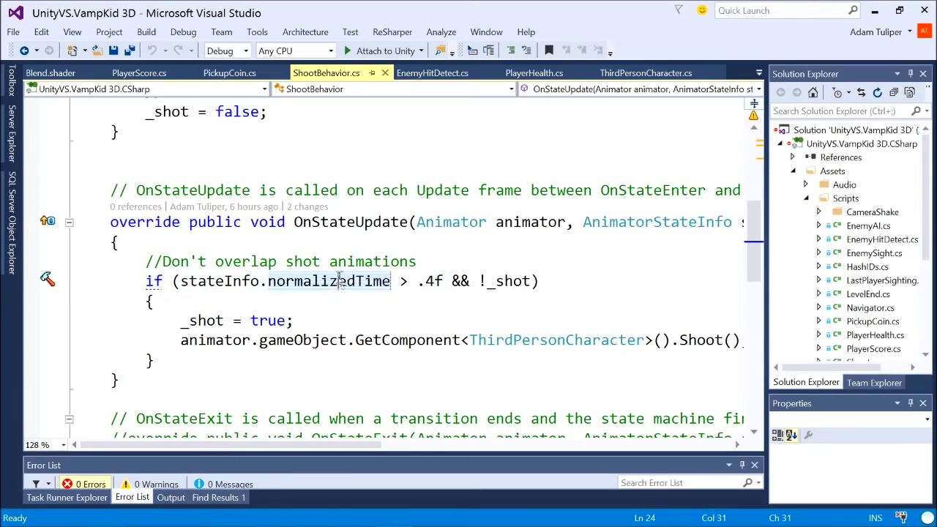
left_click(439, 281)
left_click_drag(443, 281, 399, 281)
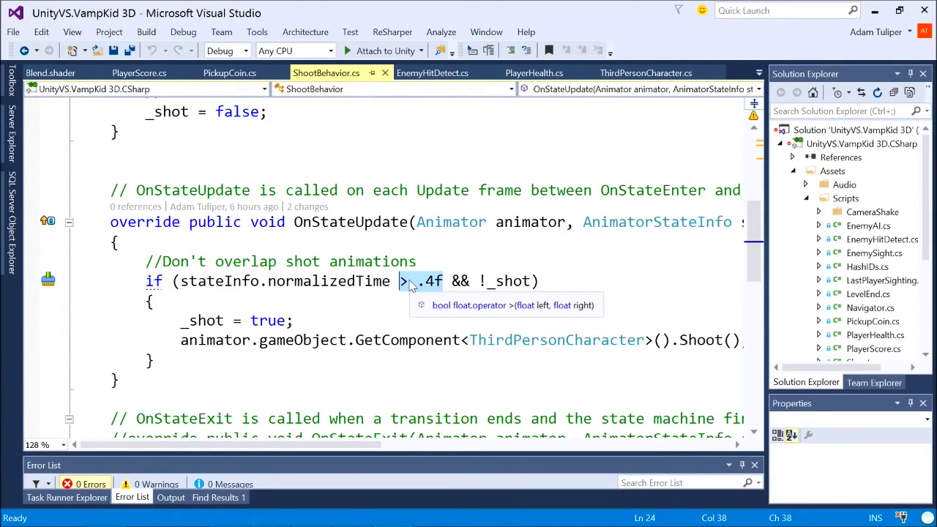
left_click_drag(540, 281, 472, 281)
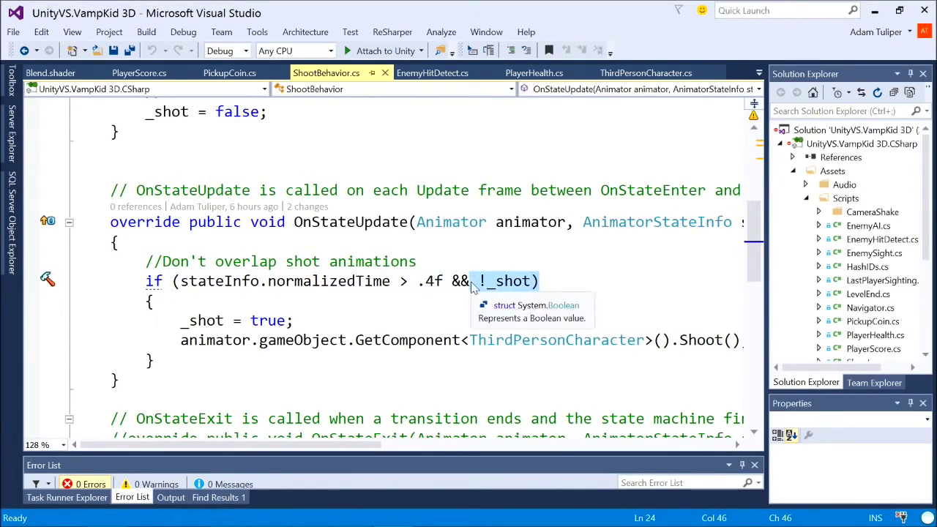
left_click_drag(180, 341, 471, 338)
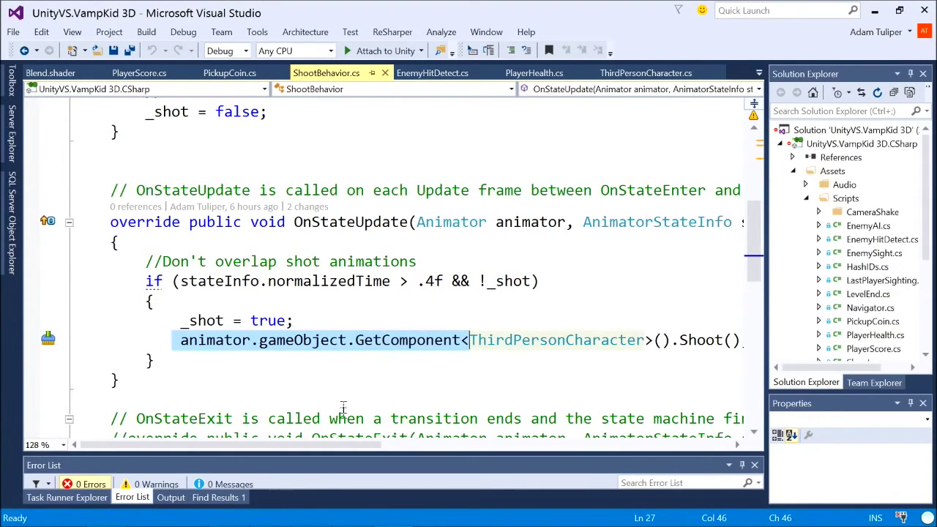
left_click(697, 341)
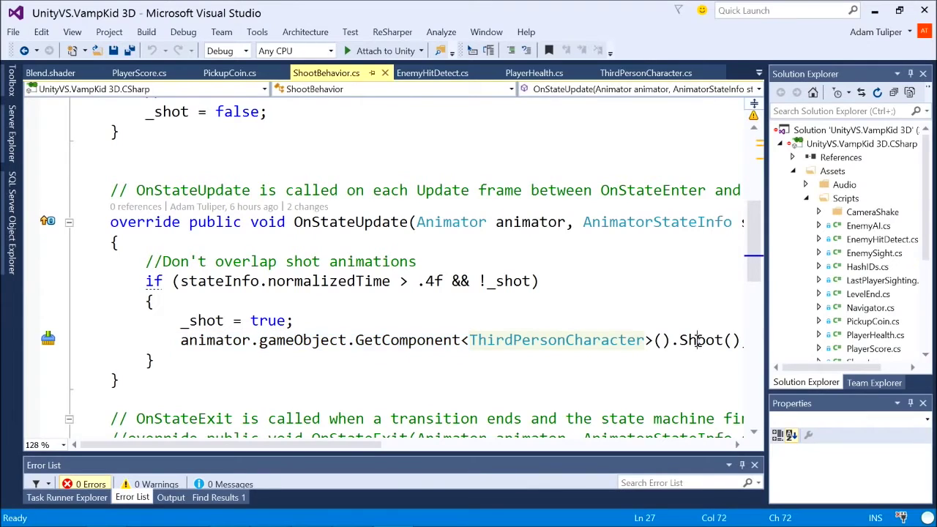
double_click(698, 341)
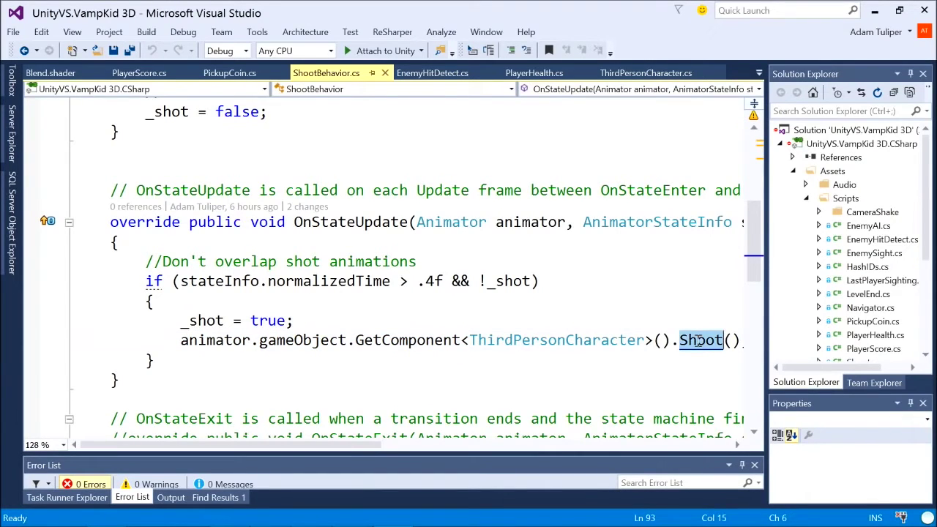
key("F12")
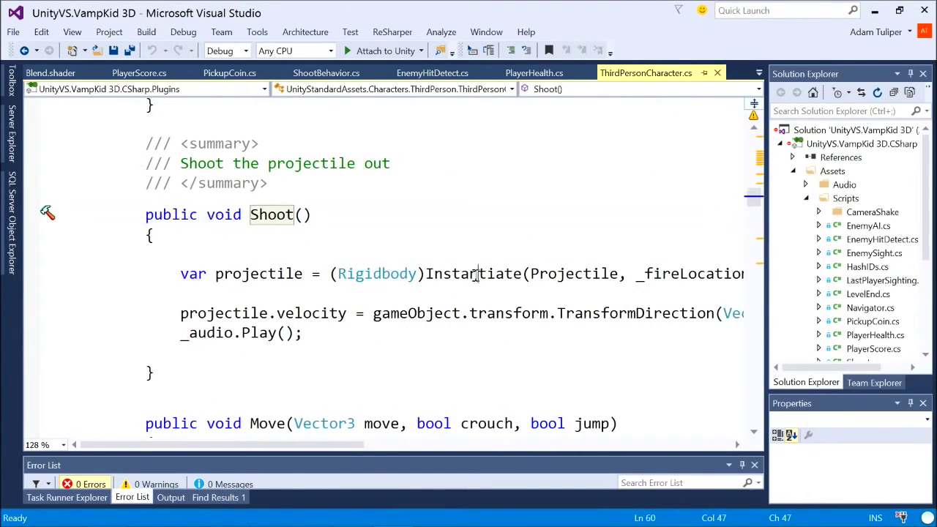
In ThirdPersonCharacter's Shoot(), highlight the Instantiate call and type the sample line 'var projectile = new Something'
double_click(475, 274)
left_click_drag(236, 448, 261, 449)
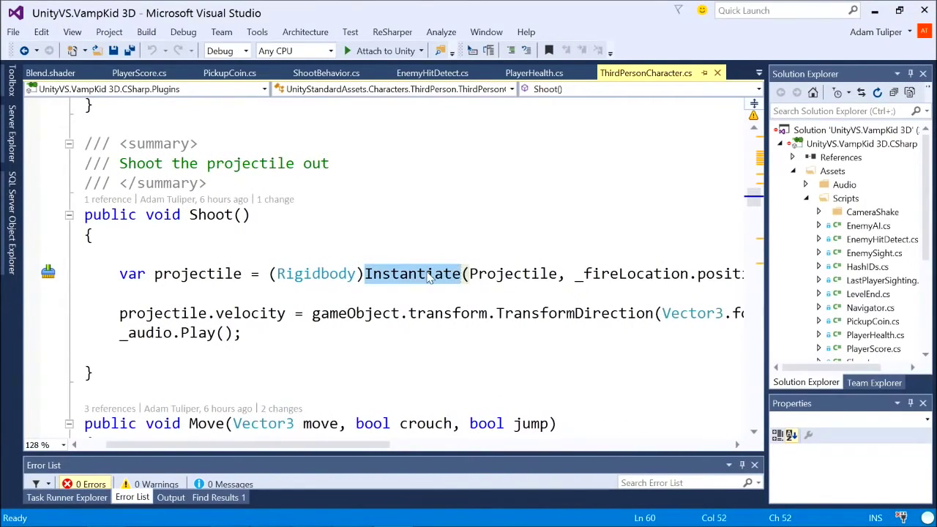
mouse_move(430, 276)
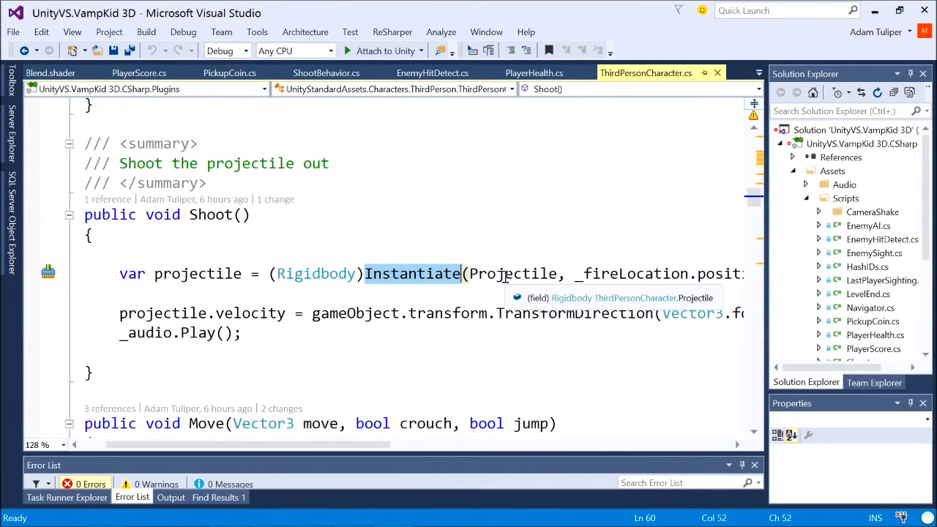
left_click(414, 253)
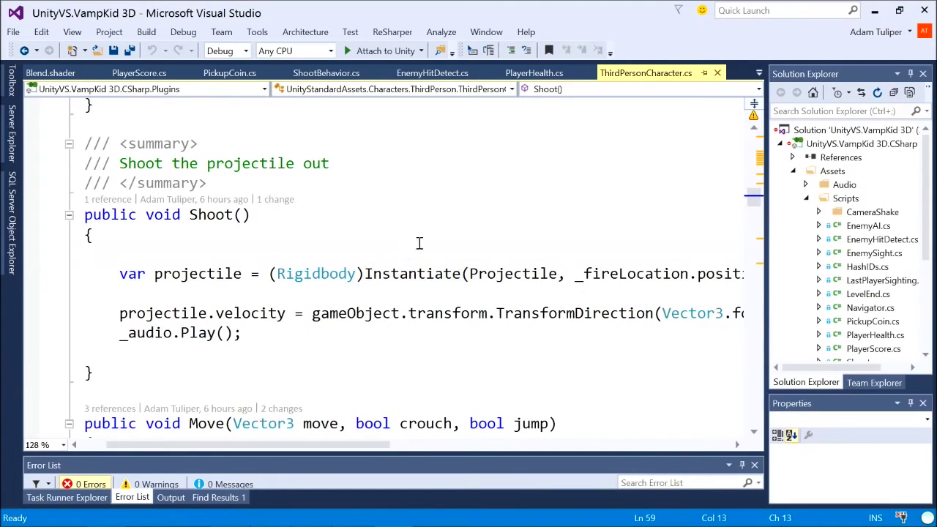
type("var projectile")
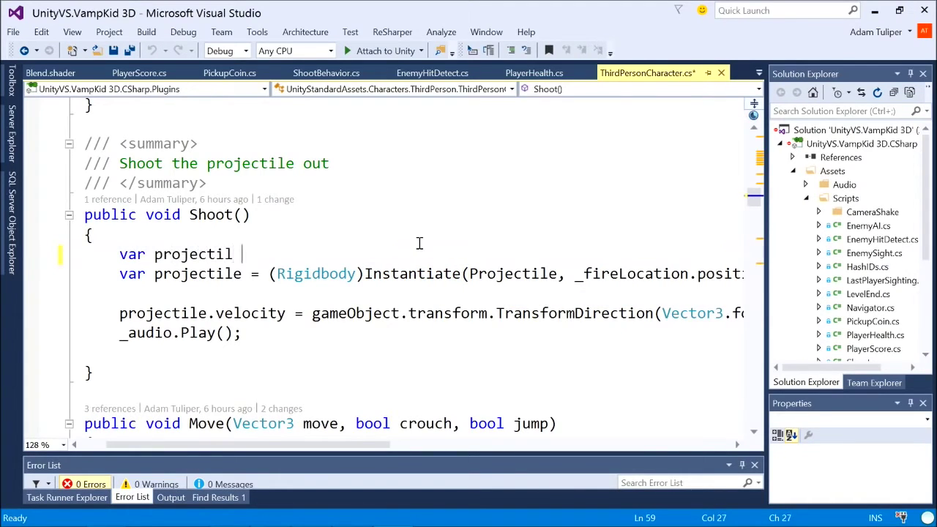
key("BackSpace")
type("e = new Something")
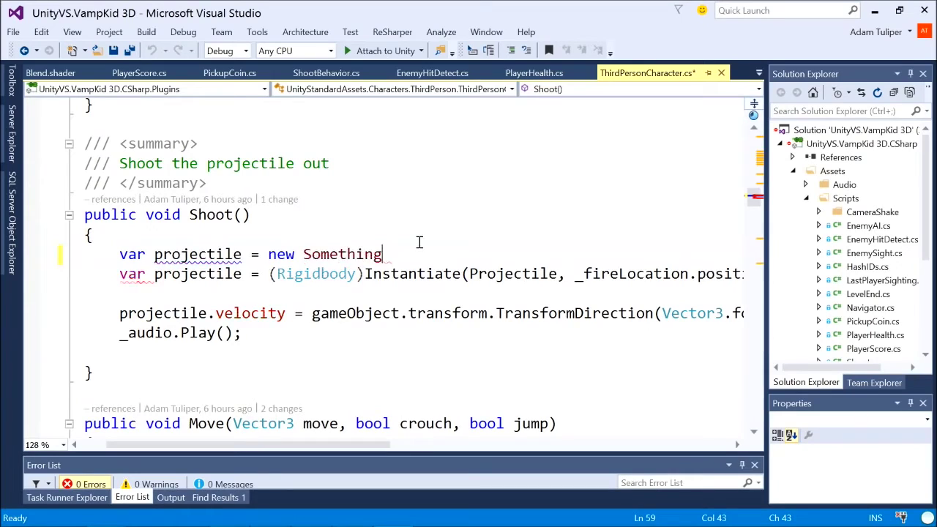
Delete the sample line, highlight the Projectile argument, and return to ShootBehavior's Shoot() call
key("ctrl+shift+Left")
key("ctrl+shift+Left")
key("ctrl+shift+Left")
key("ctrl+shift+Left")
key("ctrl+shift+Left")
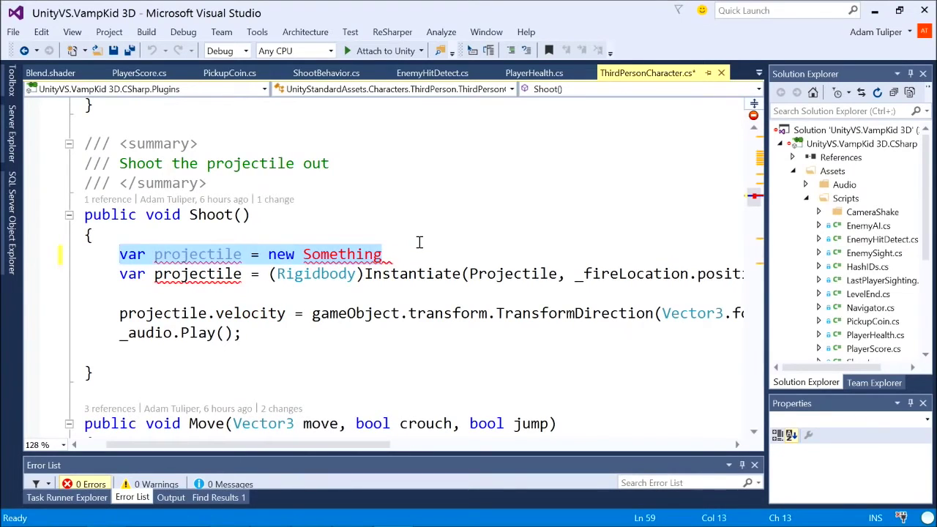
key("Delete")
key("ctrl+z")
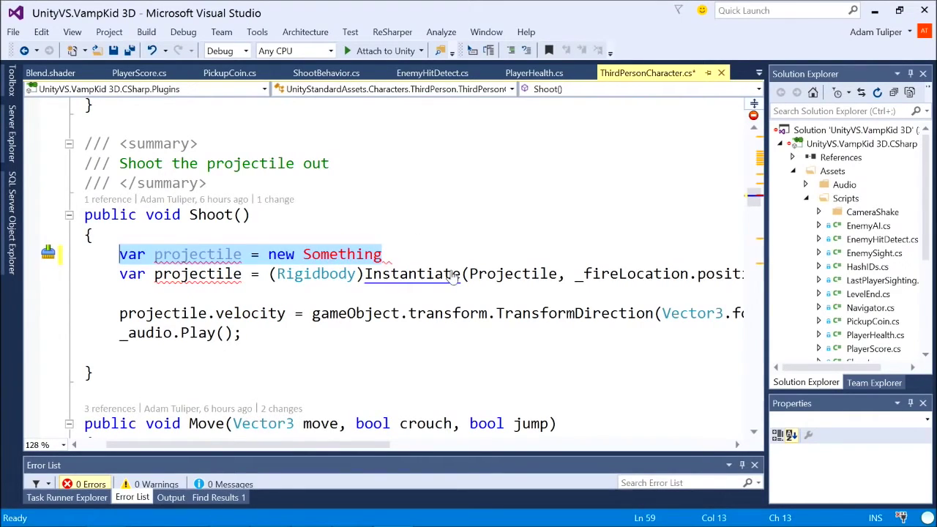
key("Delete")
left_click(434, 273)
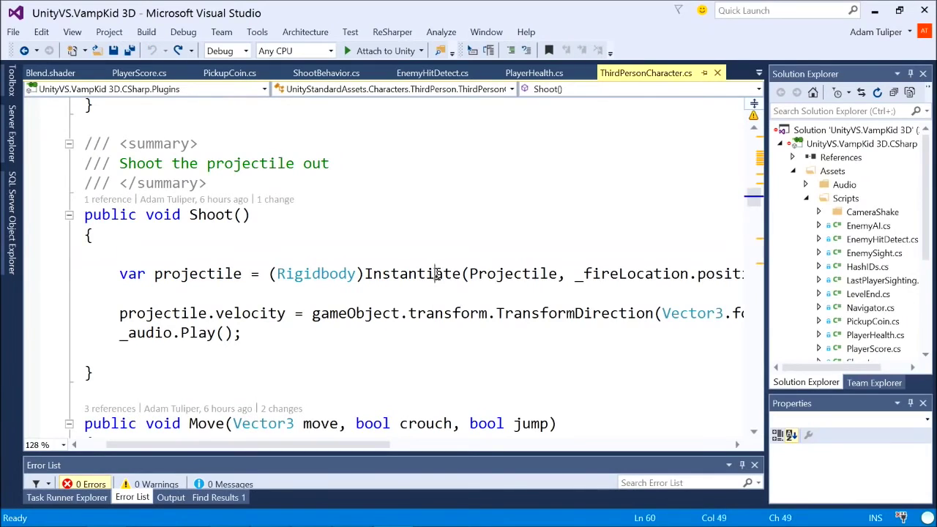
double_click(511, 277)
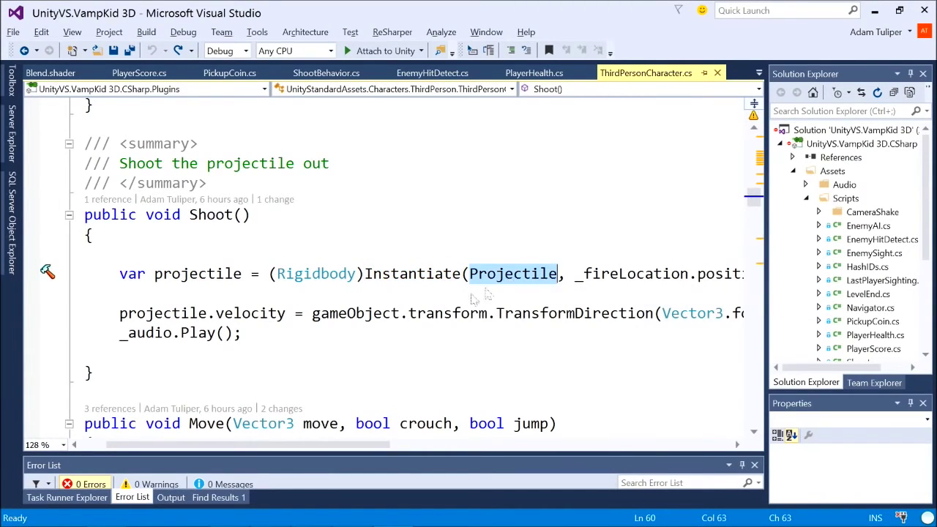
key("ctrl+minus")
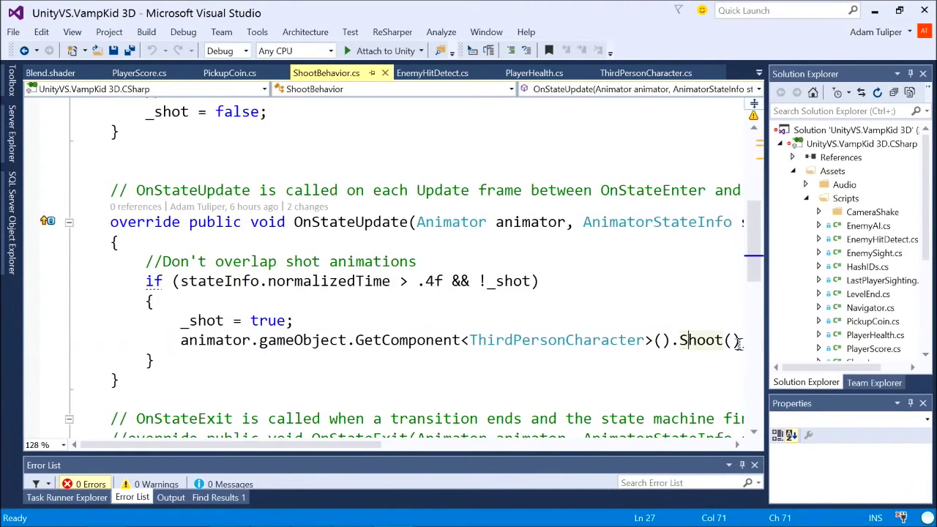
Highlight the Shoot() call line and the OnStateUpdate method in ShootBehavior.cs
left_click_drag(739, 343, 180, 342)
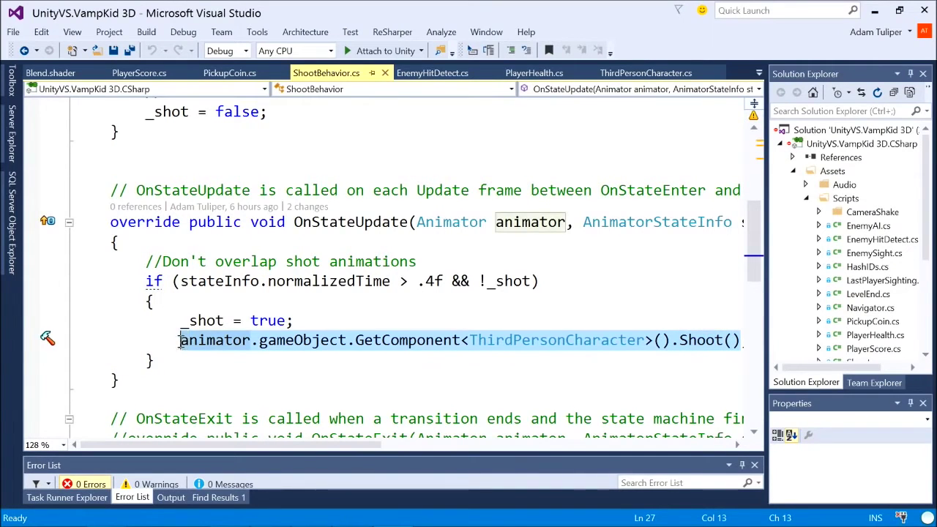
scroll(355, 271, "up", 1)
double_click(369, 280)
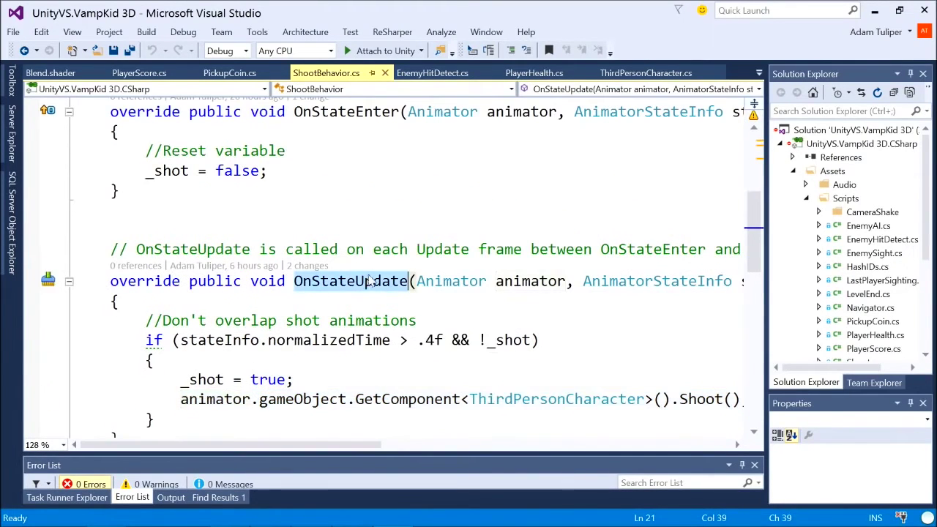
scroll(417, 216, "up", 1)
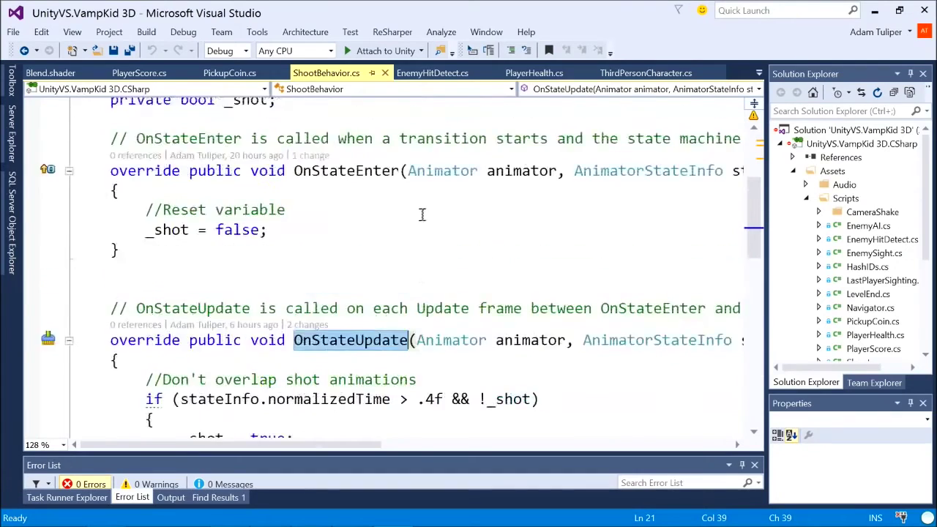
scroll(421, 214, "up", 1)
scroll(426, 223, "down", 1)
Inspect the OnStateExit method, then switch back to the Unity editor
scroll(409, 266, "down", 3)
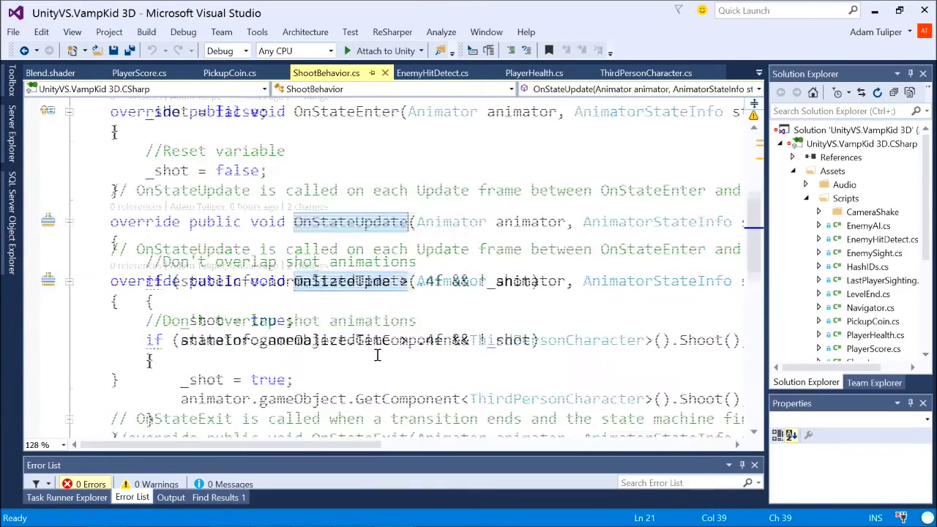
scroll(373, 374, "down", 1)
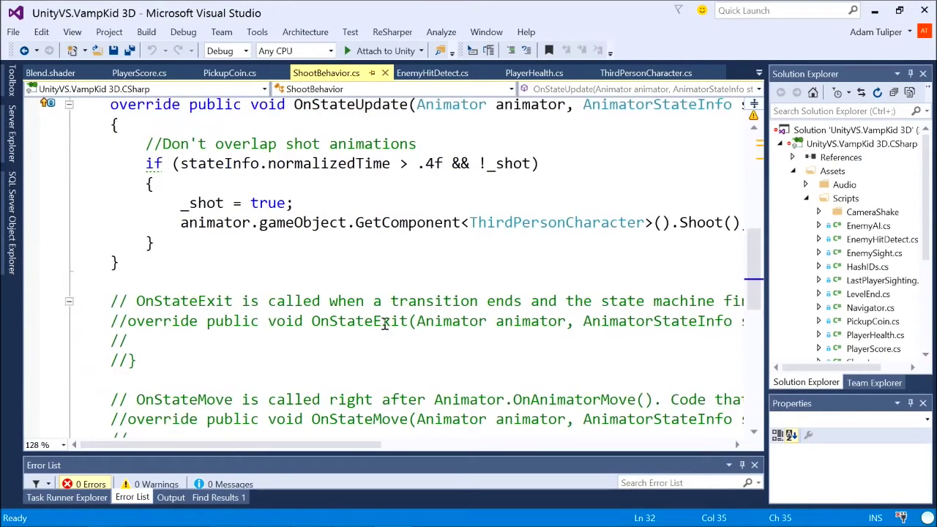
double_click(385, 323)
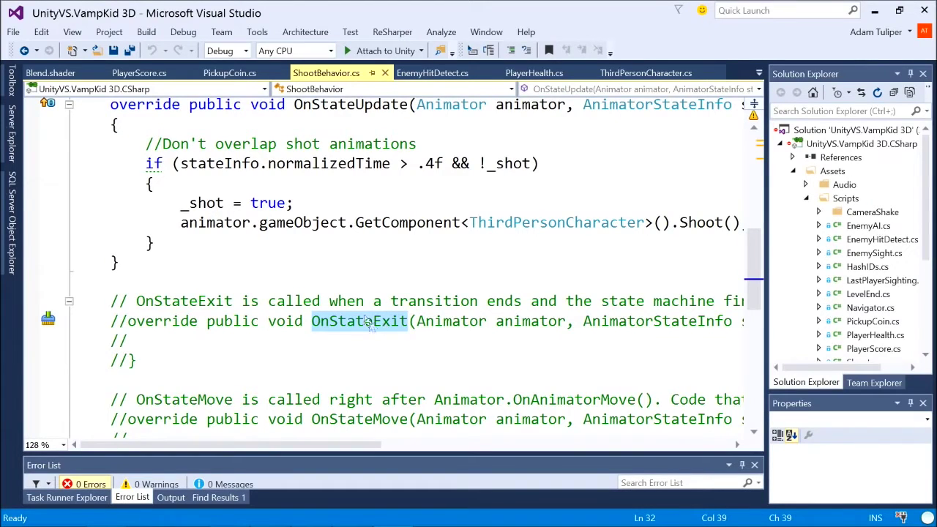
scroll(403, 281, "up", 1)
left_click(319, 204)
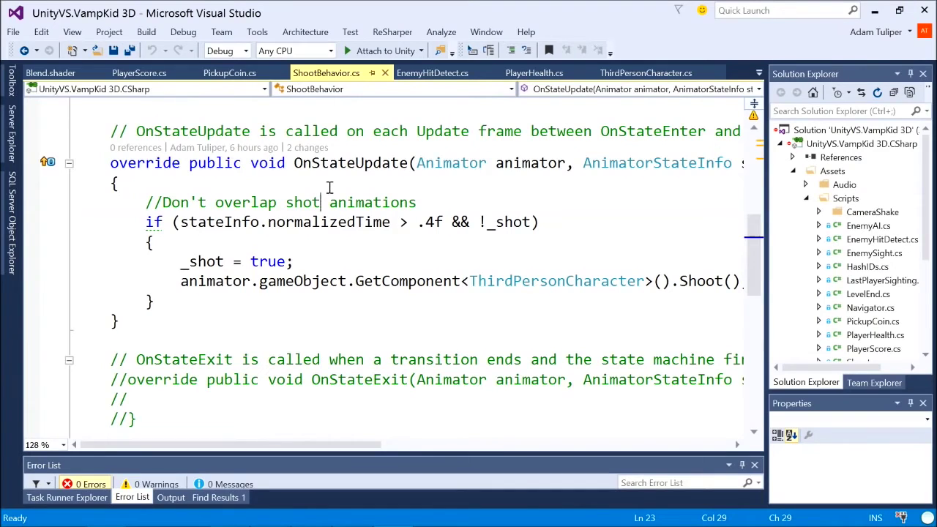
key("alt+Tab")
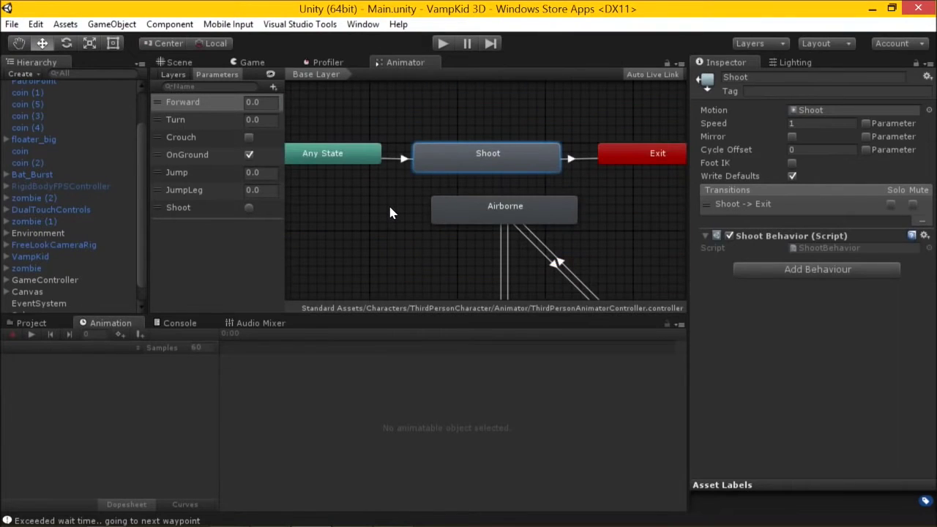
Maximize the Animator graph to view every state, then restore the normal layout
key("shift+space")
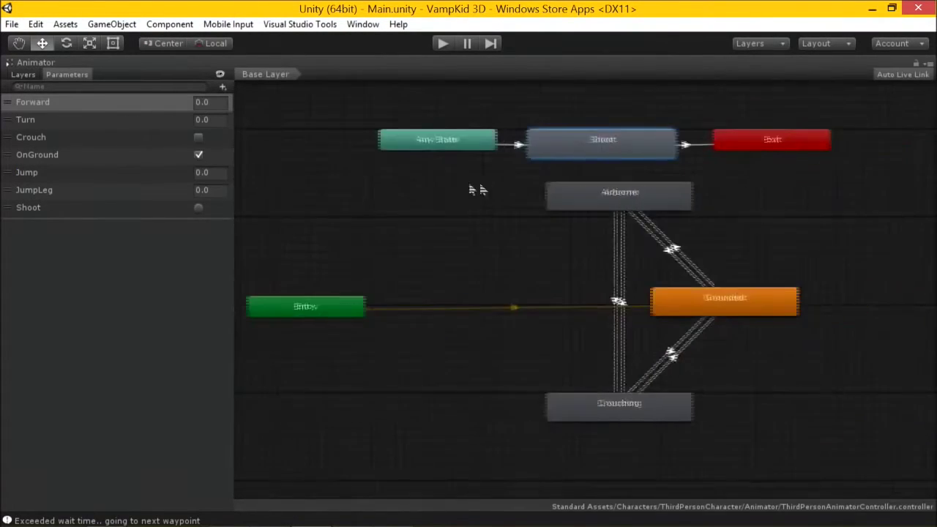
middle_click_drag(481, 172, 508, 176)
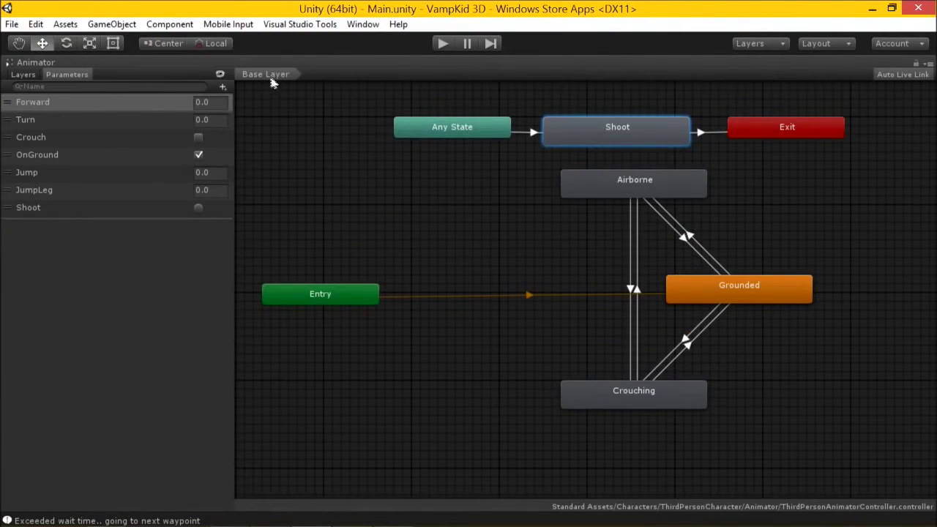
key("shift+space")
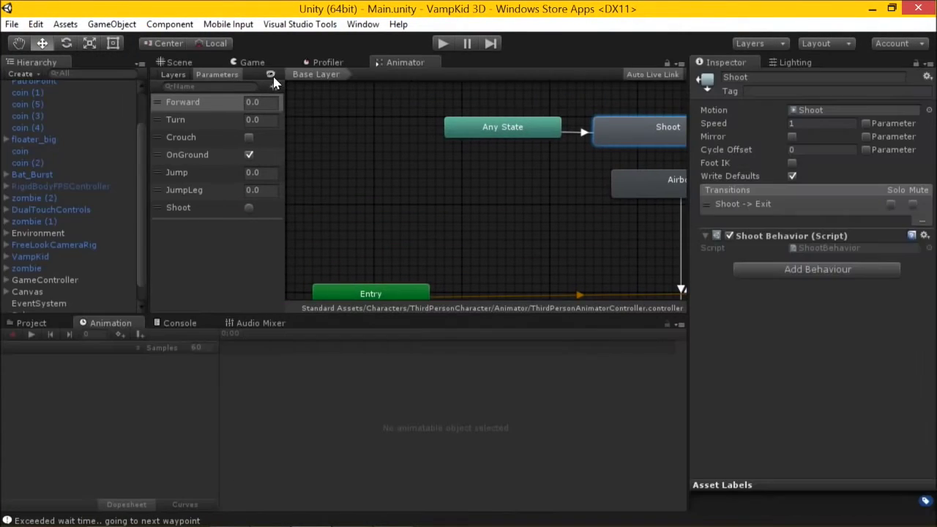
Browse the Project panel to the Scenes folder and load the ZombieAnimation scene
left_click(33, 323)
scroll(102, 489, "down", 5)
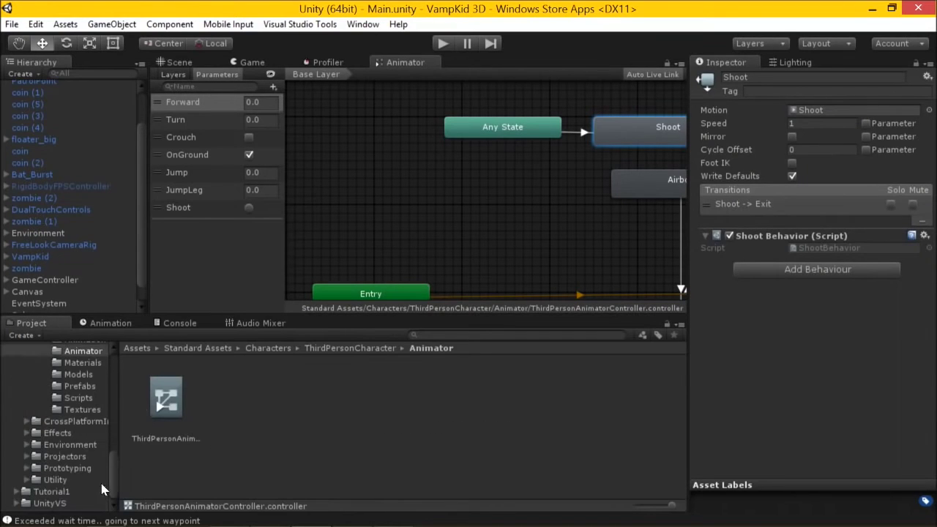
left_click(50, 492)
scroll(50, 469, "up", 5)
left_click(48, 354)
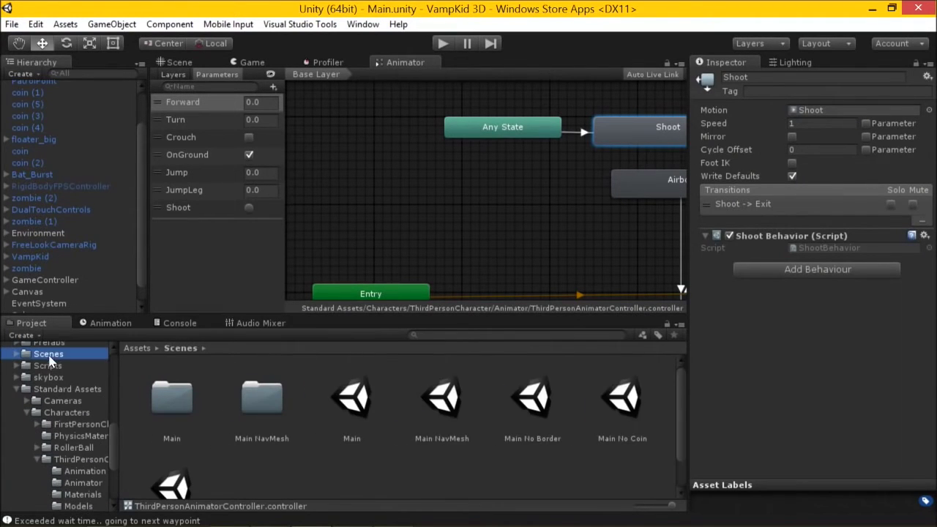
scroll(597, 444, "down", 3)
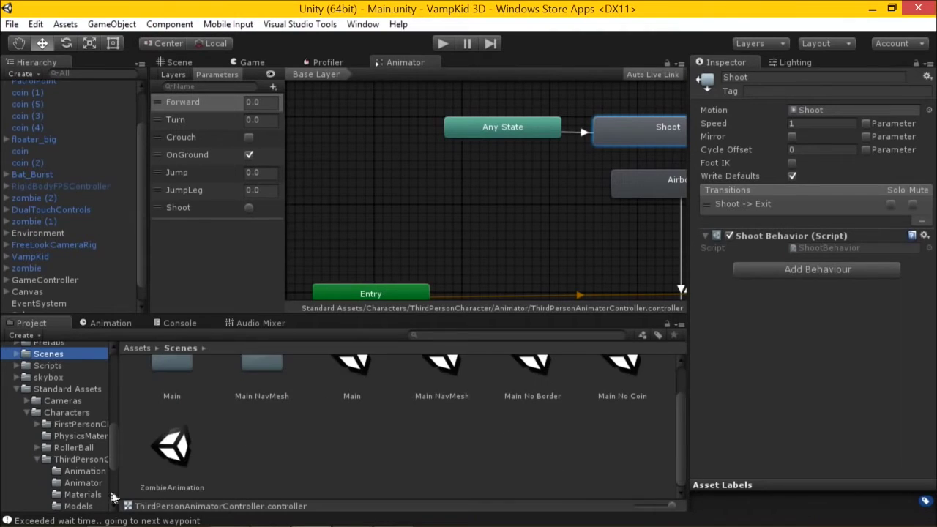
double_click(187, 450)
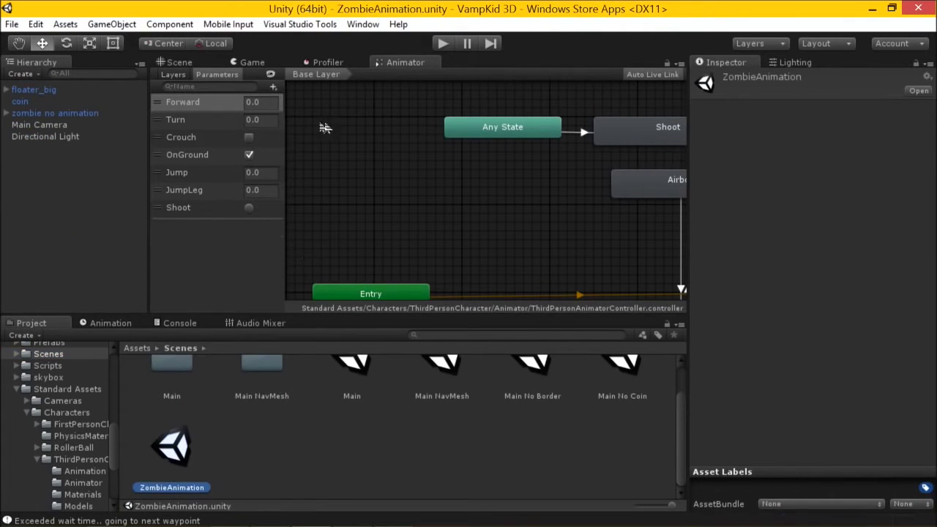
Switch to the Scene view and start playing the ZombieAnimation scene
left_click(178, 62)
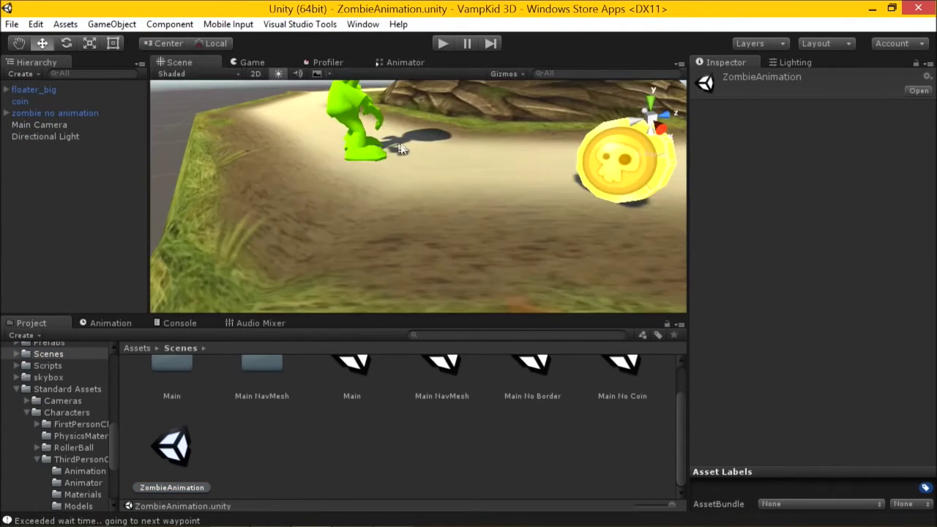
scroll(389, 164, "down", 5)
left_click(442, 43)
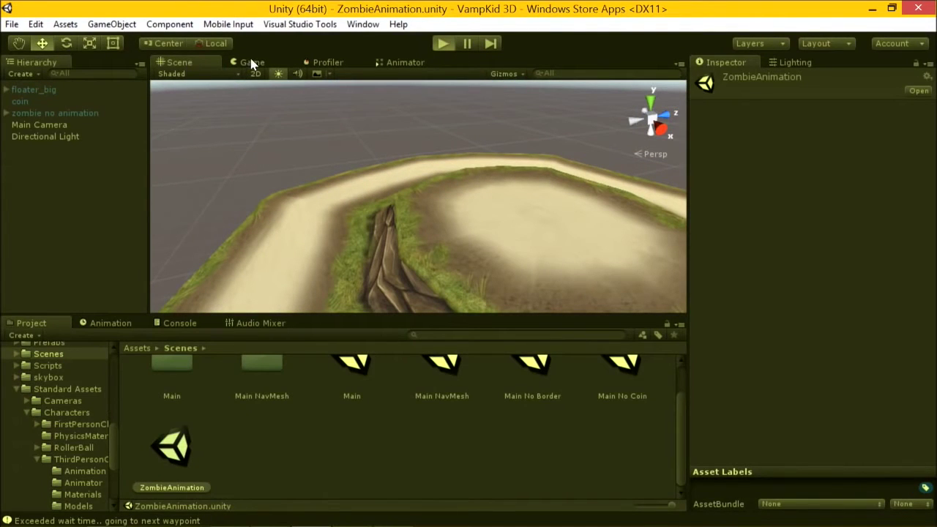
left_click(251, 63)
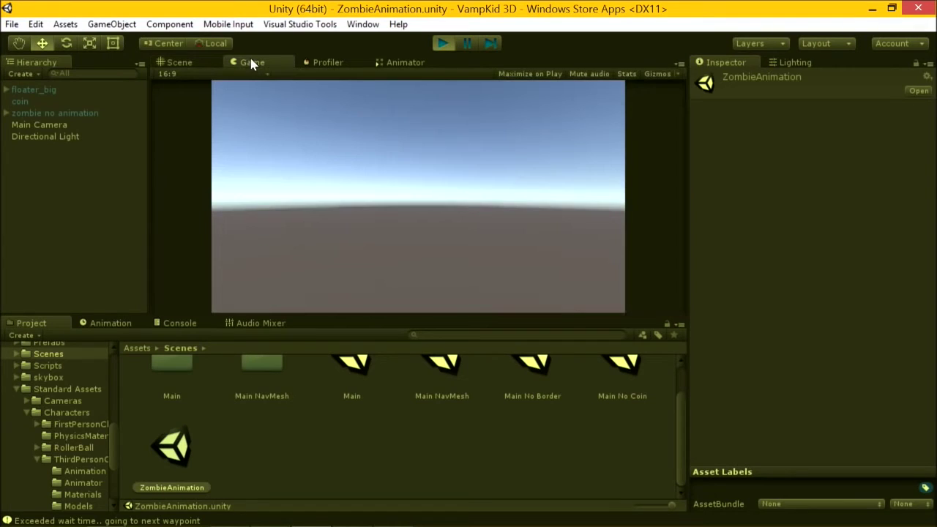
Close the Profiler tab, orbit the view toward the zombie and coin, and select the zombie
right_click(316, 64)
left_click(320, 62)
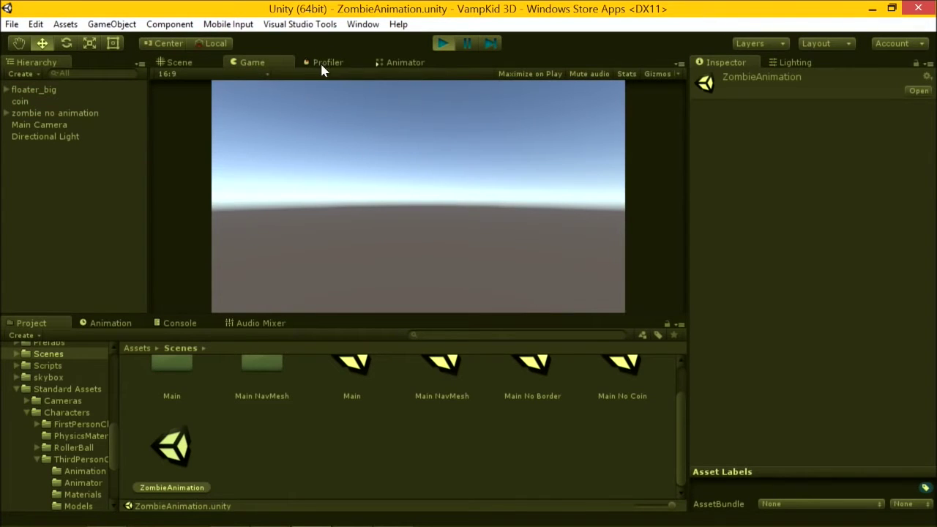
left_click(322, 62)
right_click(326, 63)
left_click(359, 87)
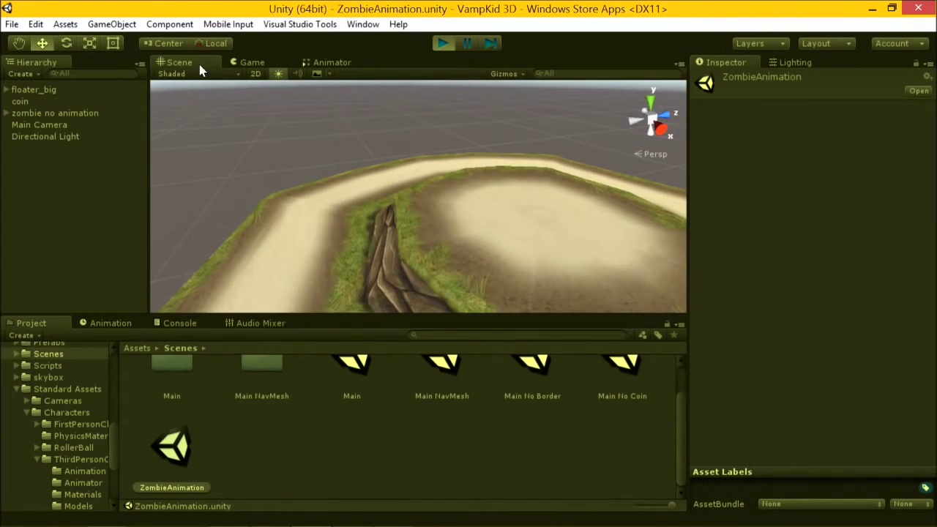
right_click_drag(293, 169, 443, 258)
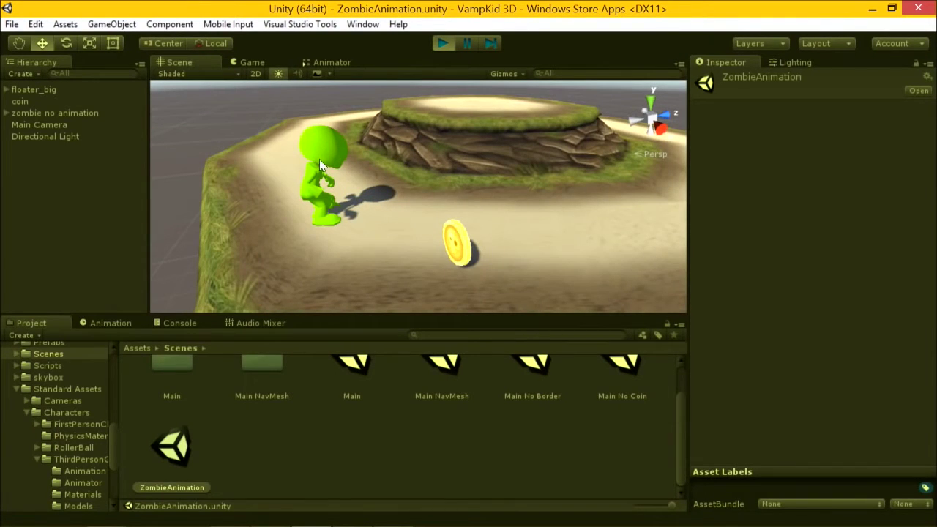
left_click(320, 159)
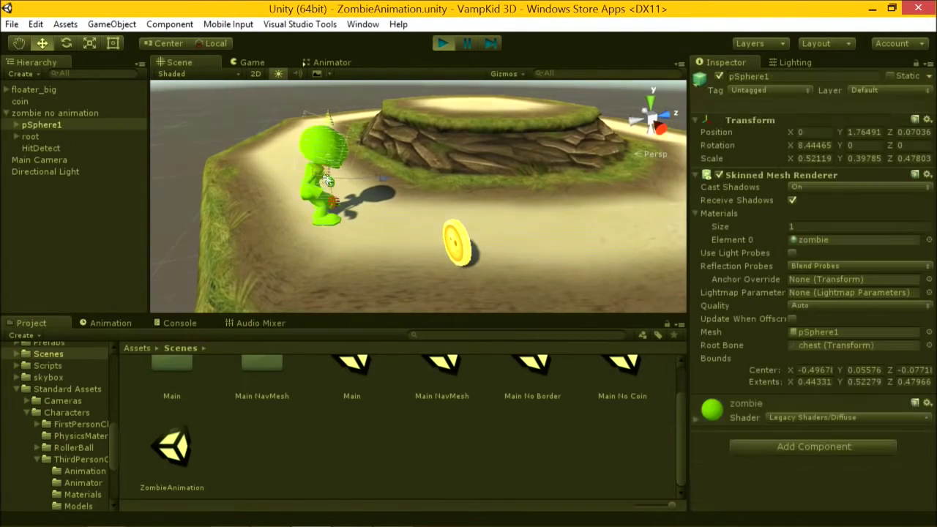
Stop play mode and select zombie@anims in the Characters/Zombie folder
left_click(441, 46)
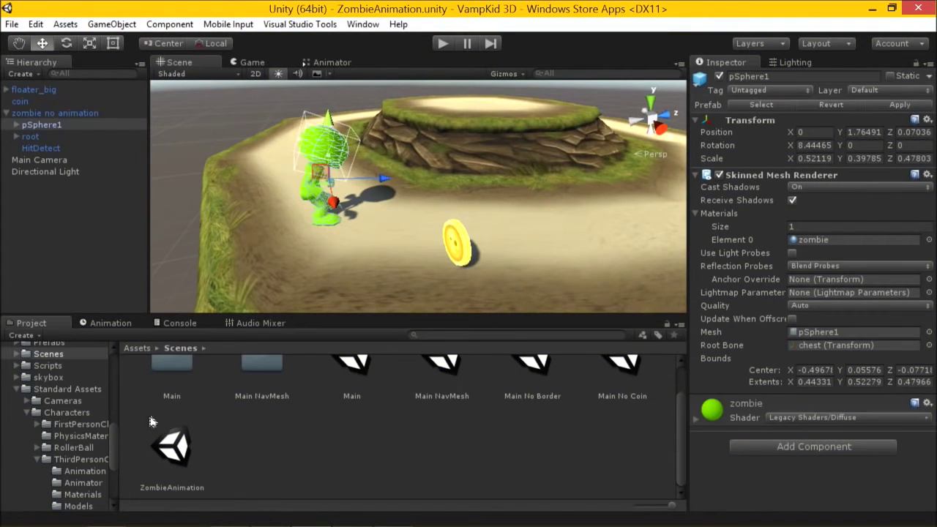
scroll(106, 388, "up", 10)
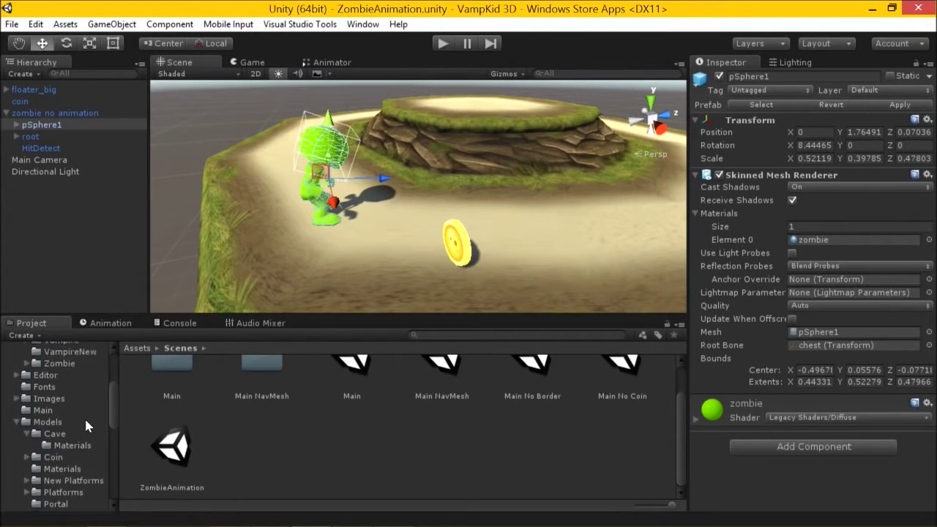
left_click(62, 407)
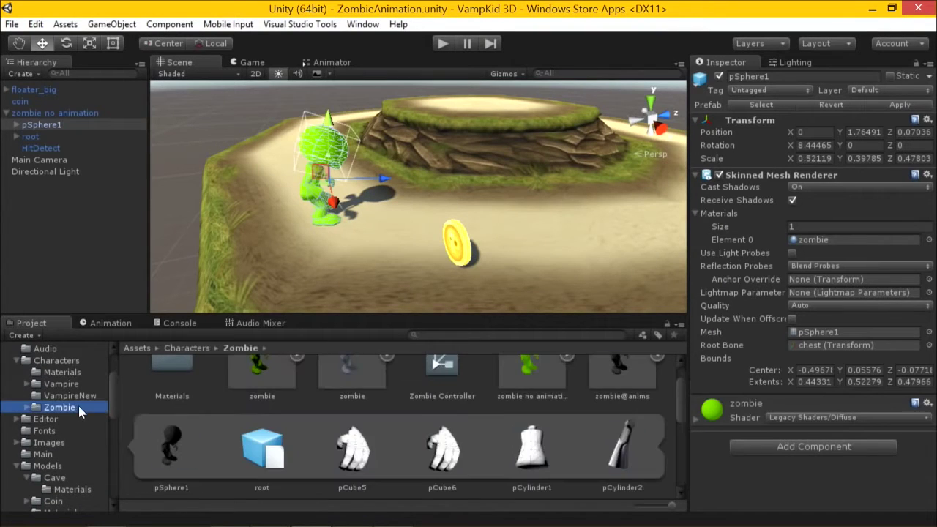
scroll(337, 409, "up", 1)
scroll(428, 414, "down", 1)
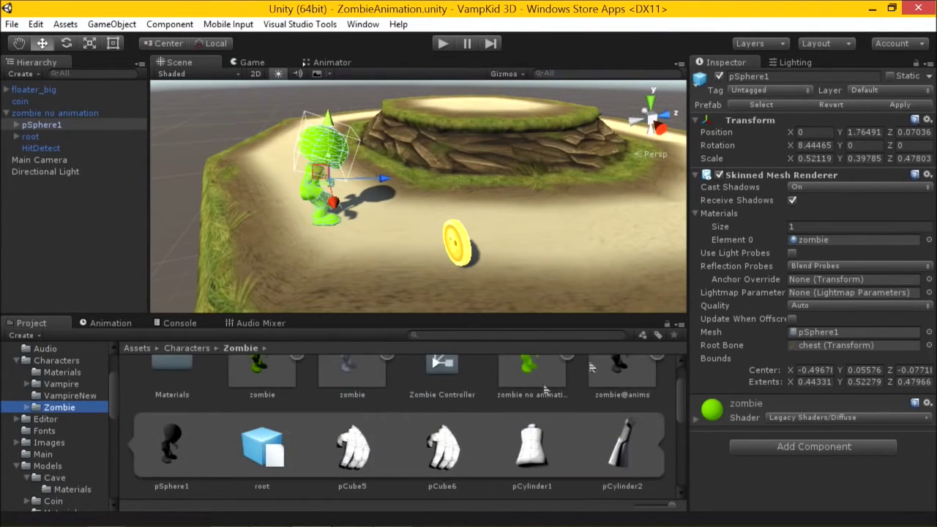
scroll(425, 405, "up", 1)
left_click(625, 388)
Preview the Attack01, Death and Rise clips from zombie@anims
scroll(625, 388, "down", 1)
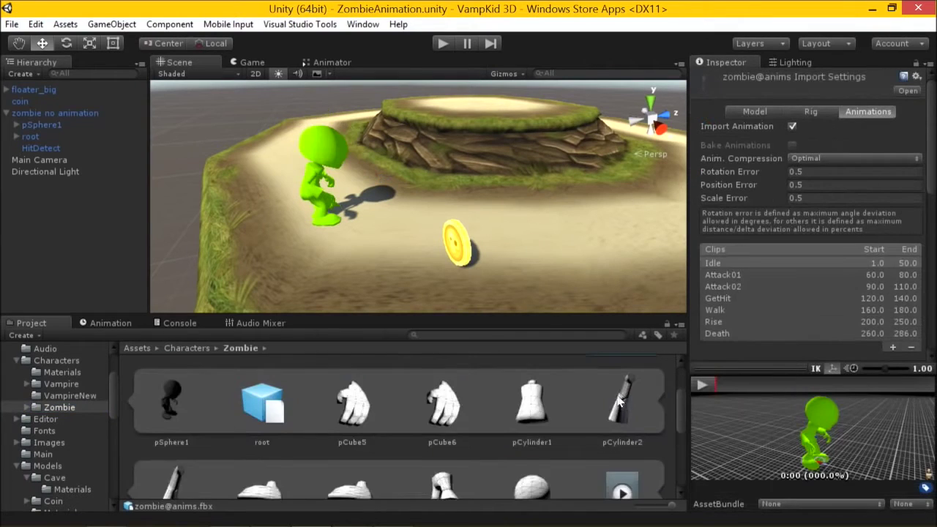
scroll(618, 393, "down", 1)
left_click(634, 373)
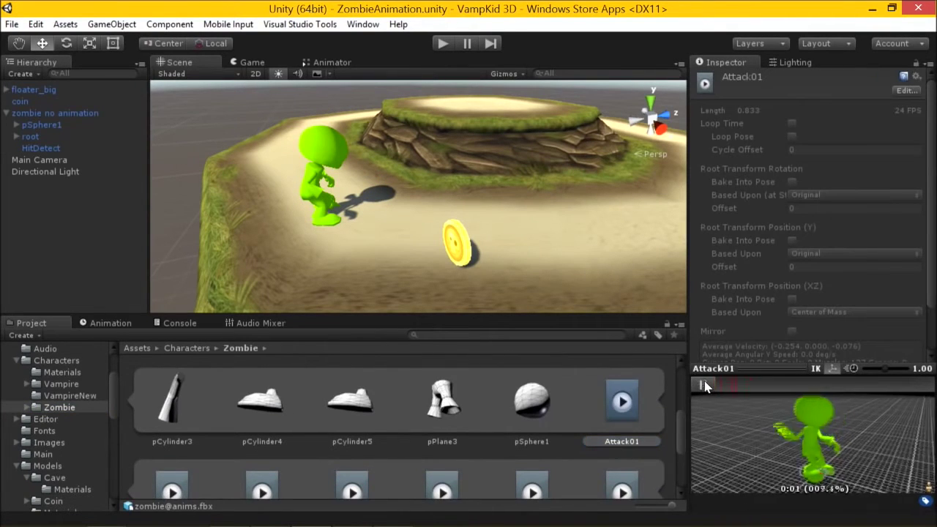
scroll(342, 430, "down", 1)
left_click(257, 396)
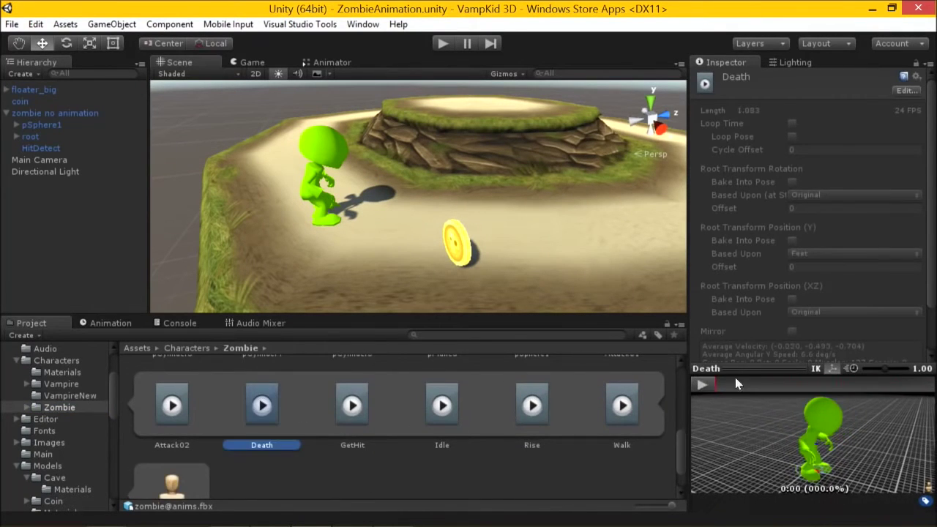
left_click(702, 384)
left_click(531, 405)
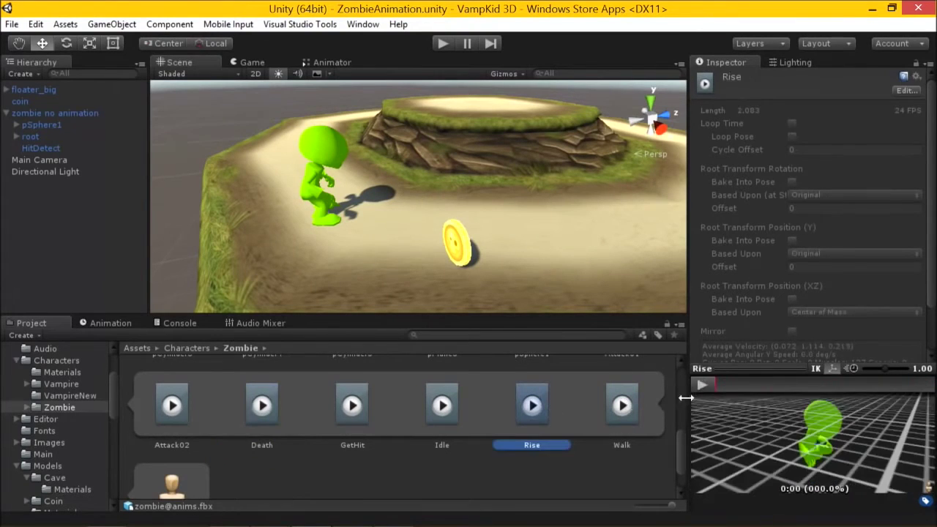
left_click(703, 385)
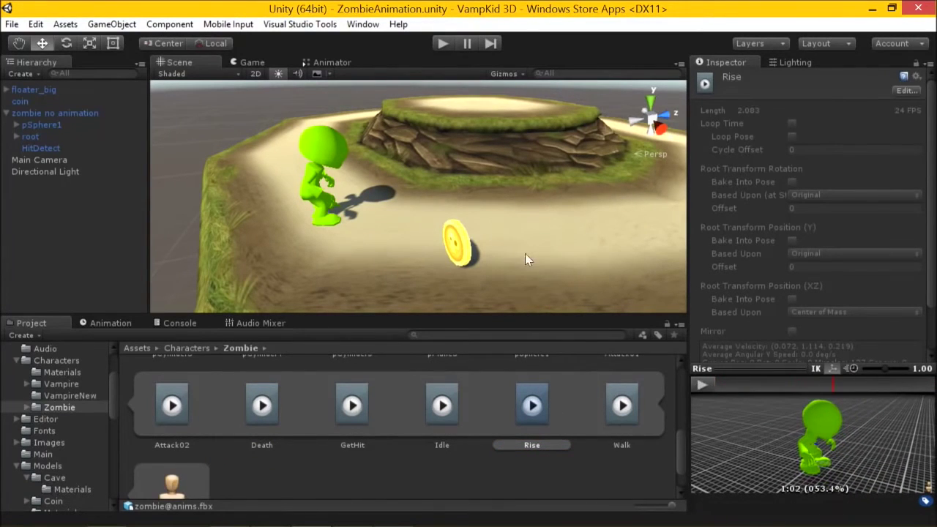
left_click(331, 183)
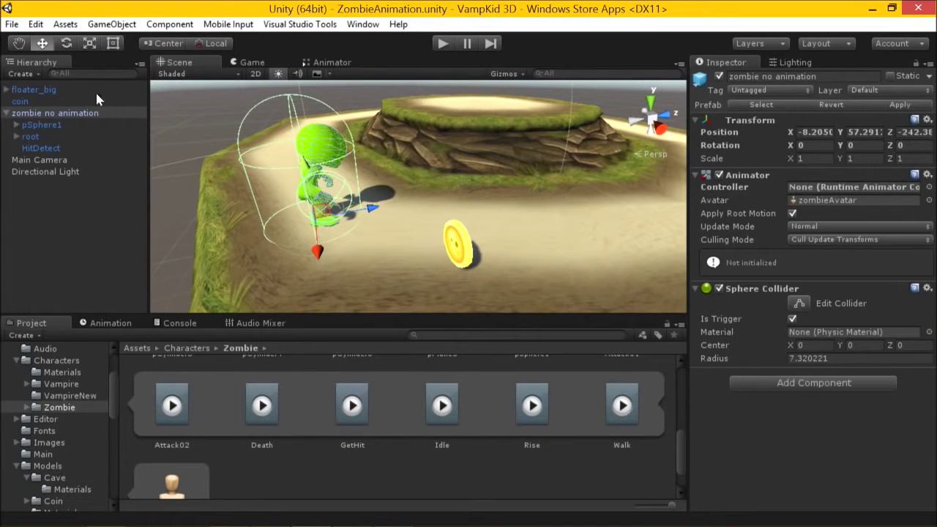
Remove the existing Animator component from zombie no animation
left_click(100, 113)
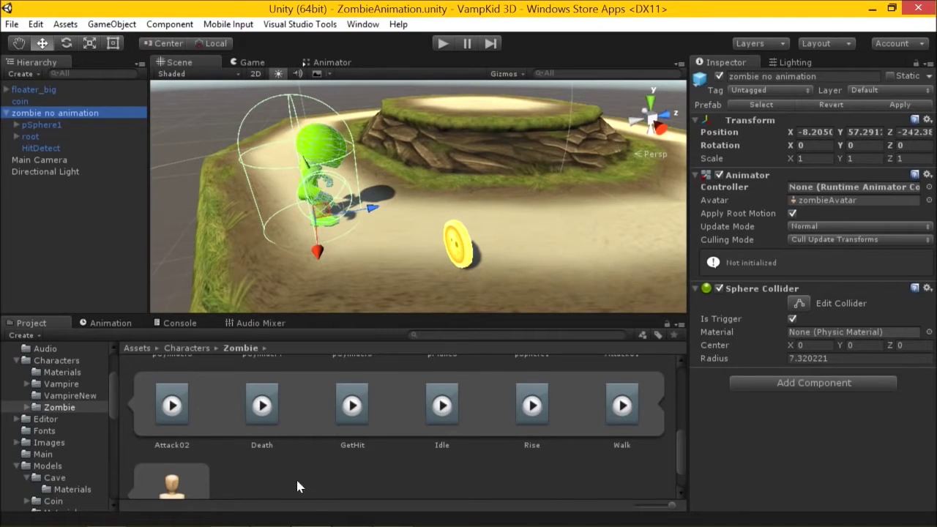
scroll(300, 472, "up", 2)
scroll(338, 450, "down", 2)
left_click(928, 177)
left_click(886, 228)
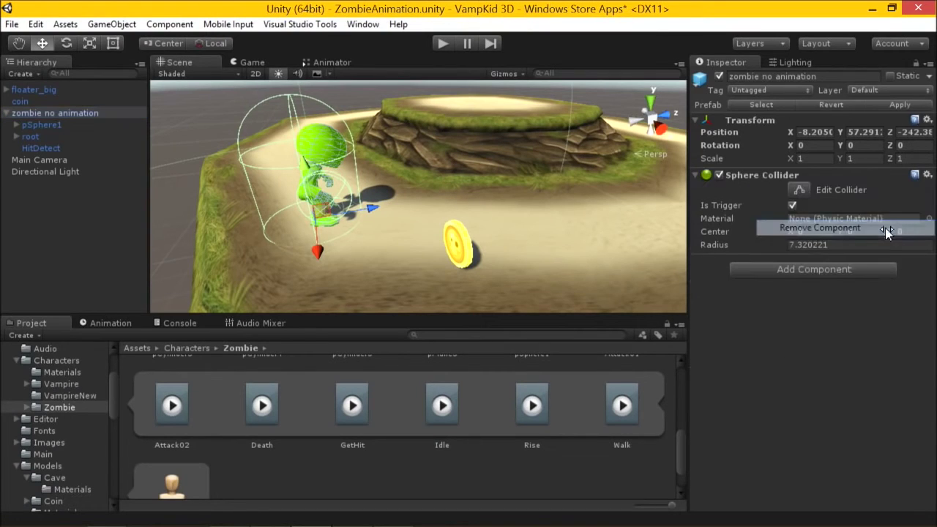
Add a fresh Animator component to zombie no animation by searching 'anim'
left_click(854, 269)
type("anima")
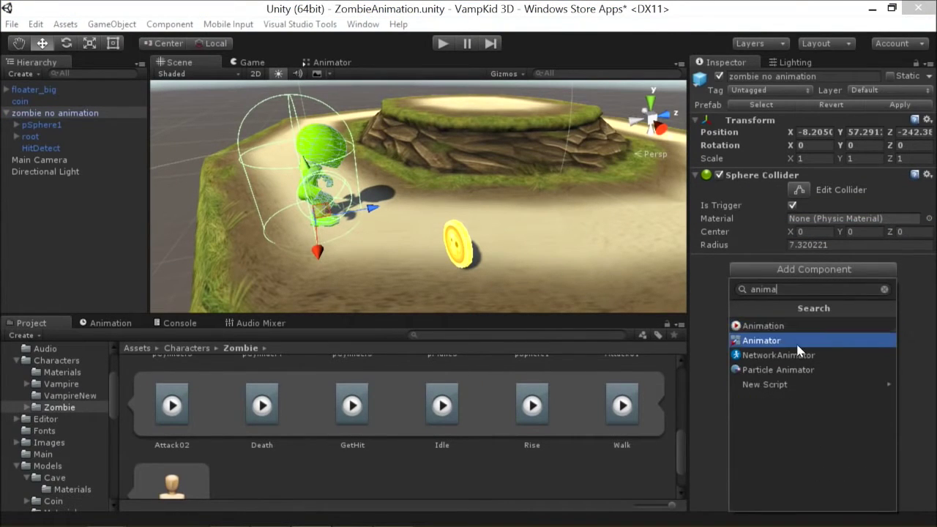
left_click(797, 341)
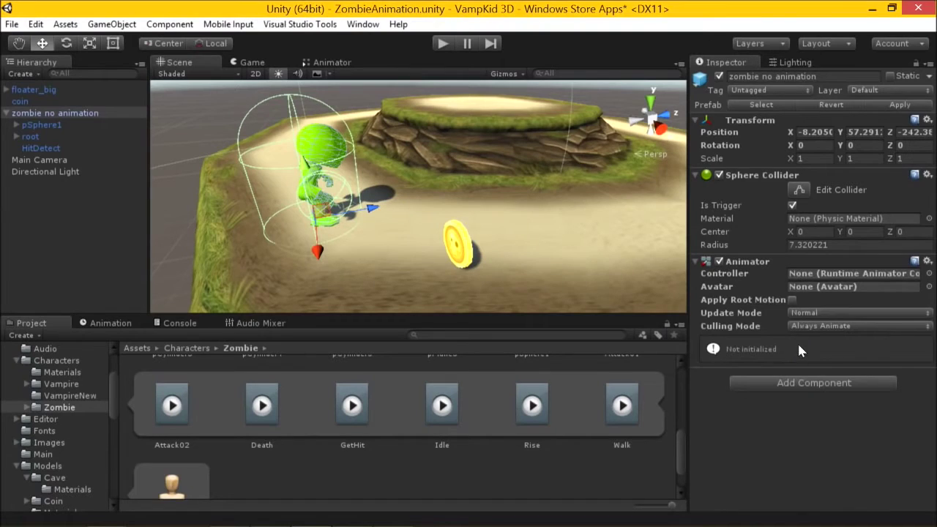
left_click(929, 287)
Assign zombieAvatar as the new Animator's avatar
scroll(454, 297, "down", 10)
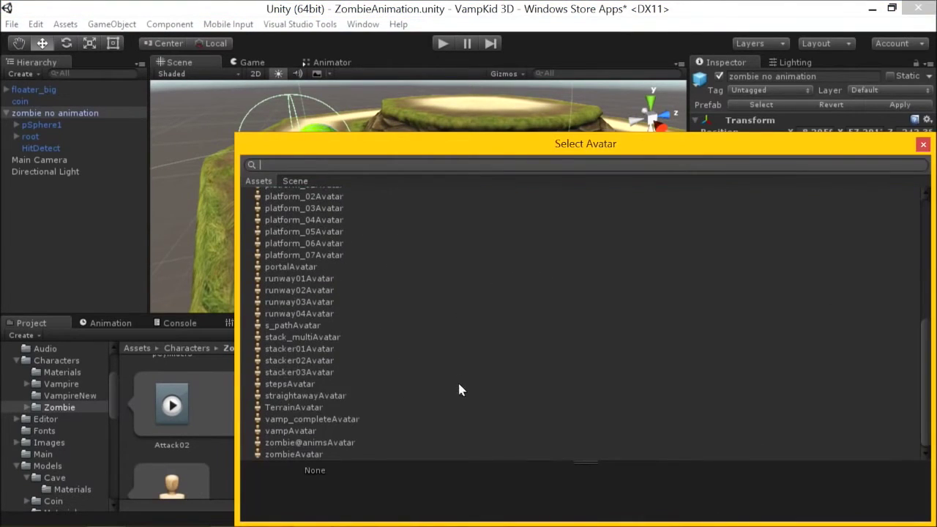
left_click(321, 455)
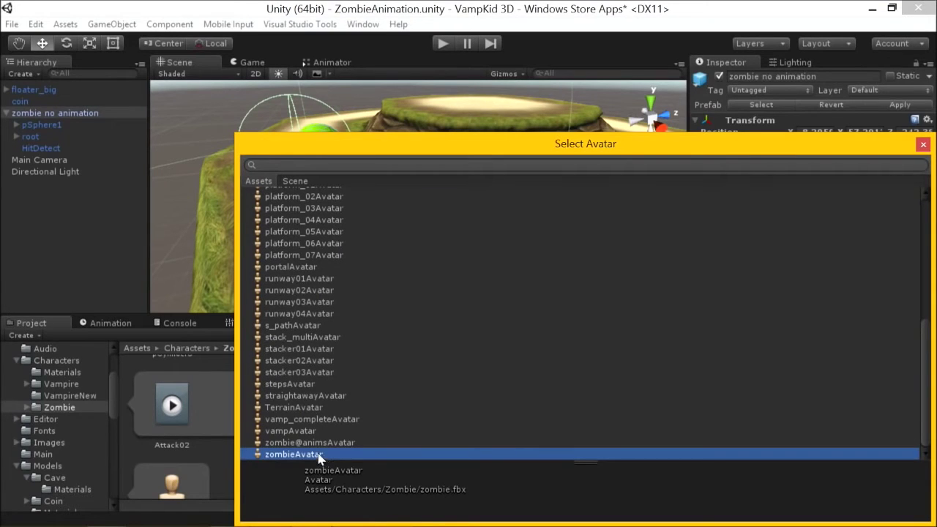
double_click(320, 454)
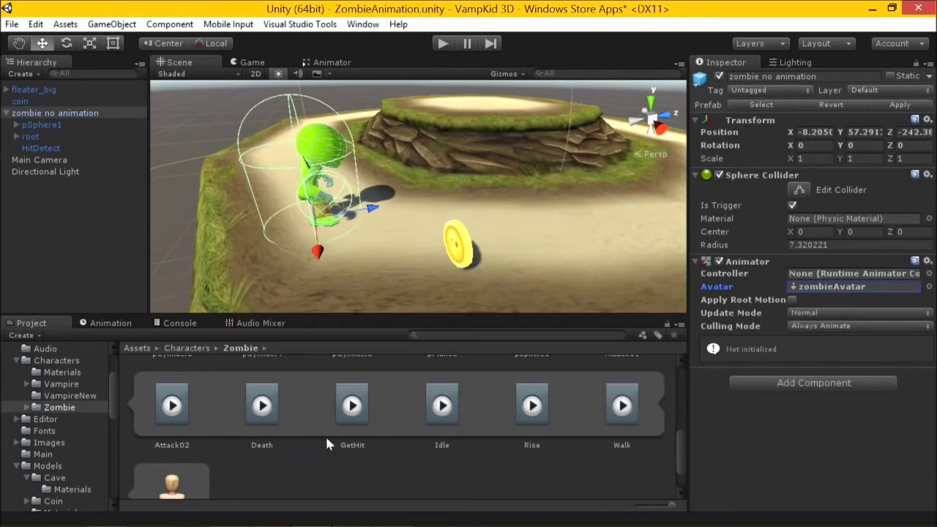
Inspect the zombie prefab and its zombie.fbx import settings
scroll(325, 434, "up", 5)
left_click(297, 407)
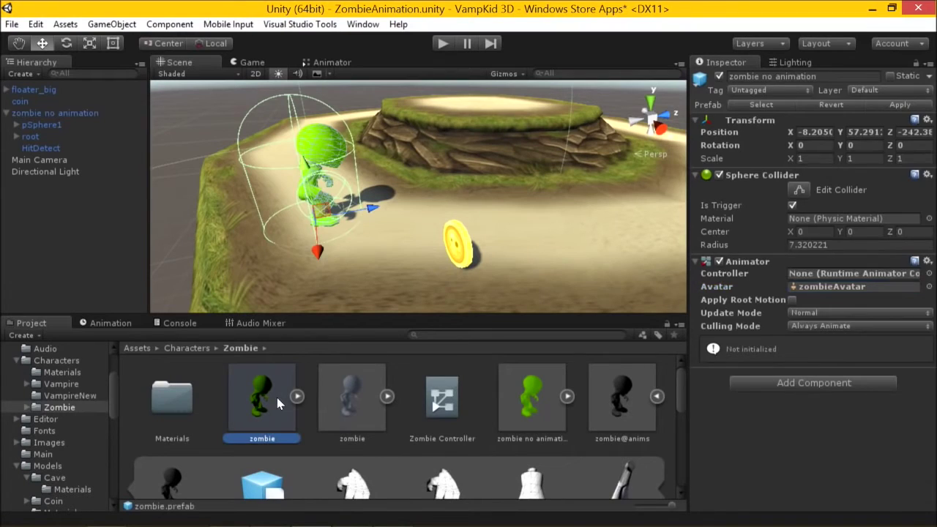
left_click(349, 416)
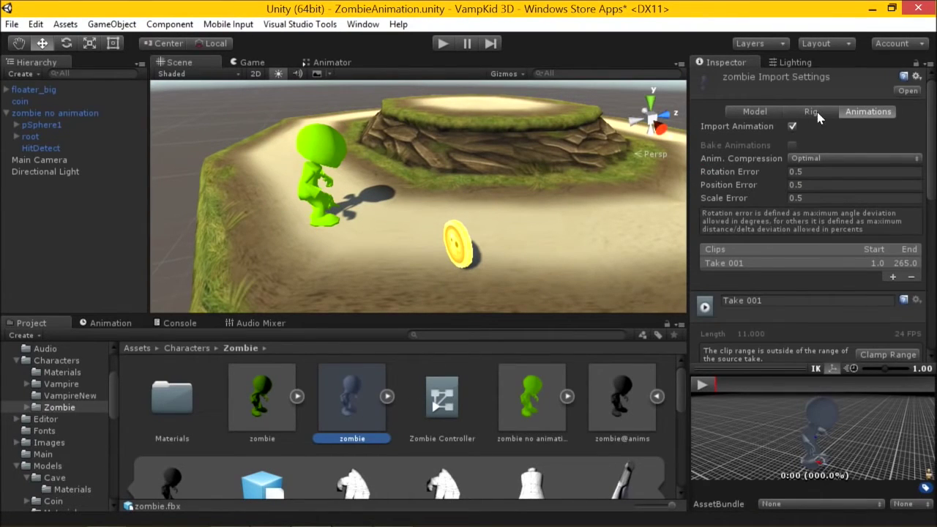
Review zombie.fbx's Model and Rig import settings
left_click(767, 117)
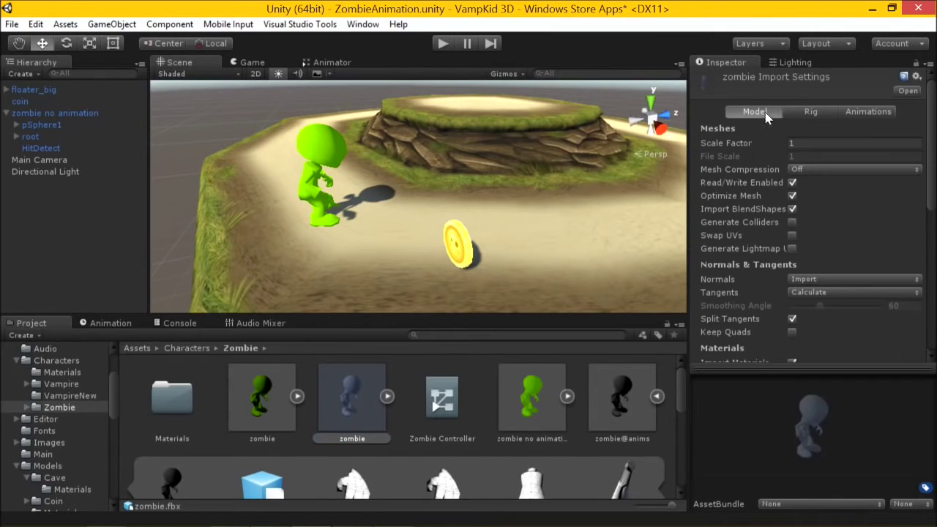
scroll(766, 169, "down", 5)
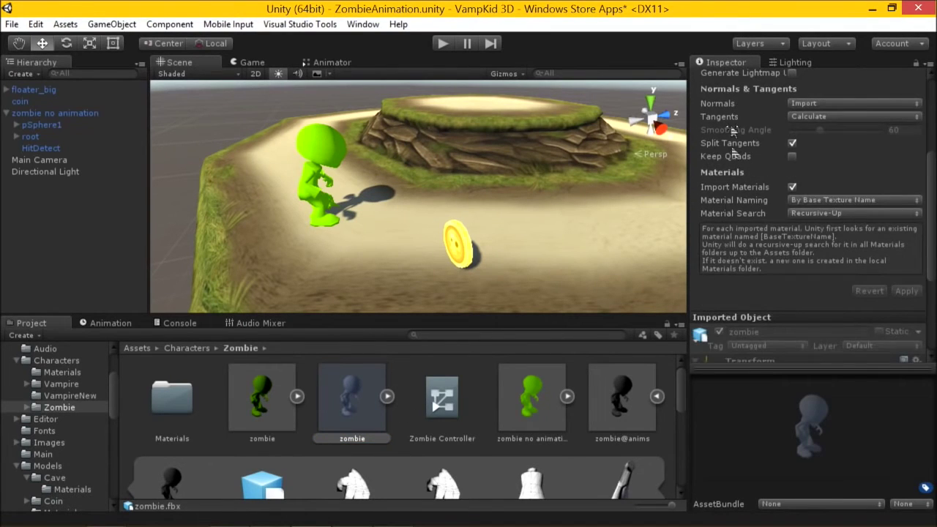
scroll(734, 132, "up", 5)
left_click(812, 114)
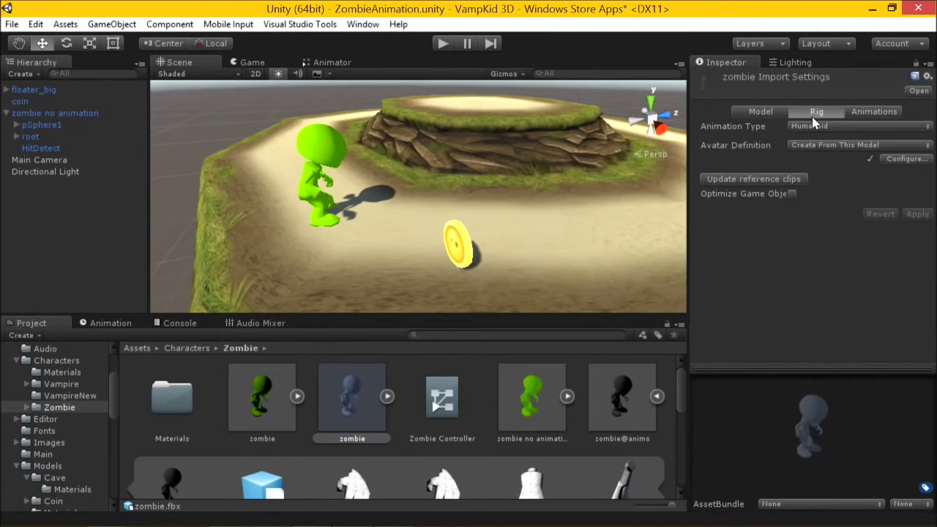
Save the scene with Ctrl+S and open the zombie avatar's bone configuration
left_click(905, 159)
left_click(562, 302)
key("ctrl+s")
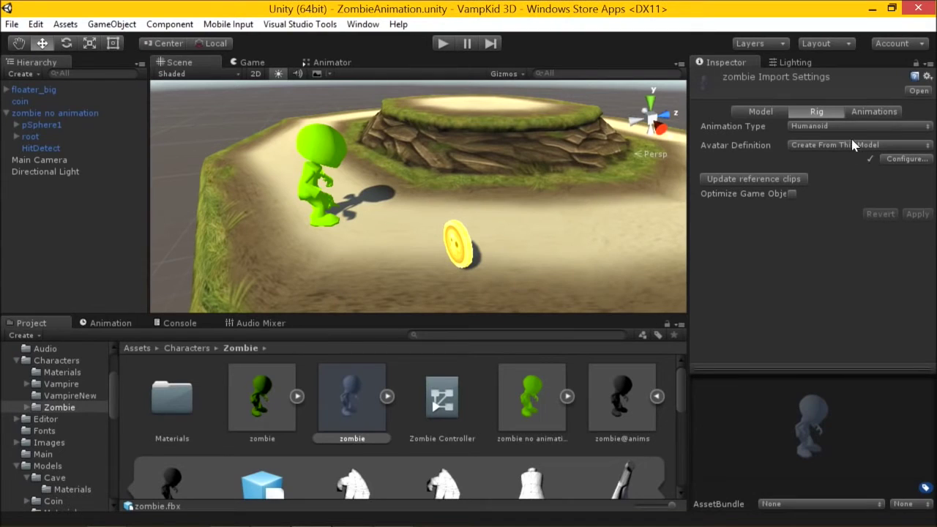
left_click(906, 158)
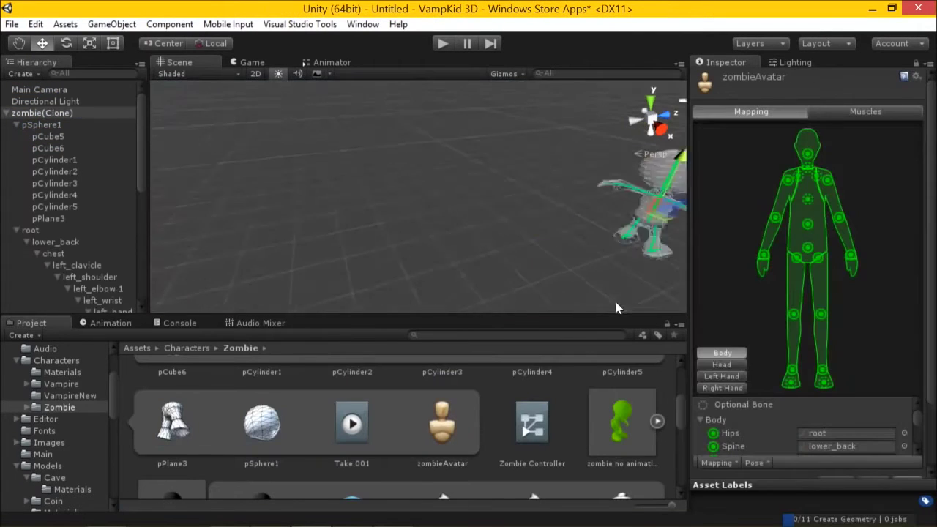
Inspect the avatar rig bones and the zombie, zombie no animation and zombie@anims assets
left_click(850, 315)
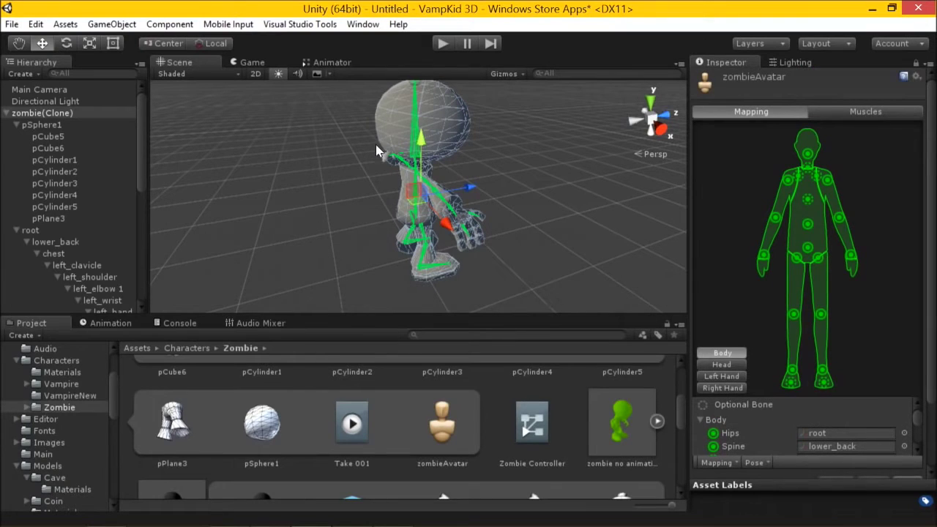
scroll(353, 420, "up", 2)
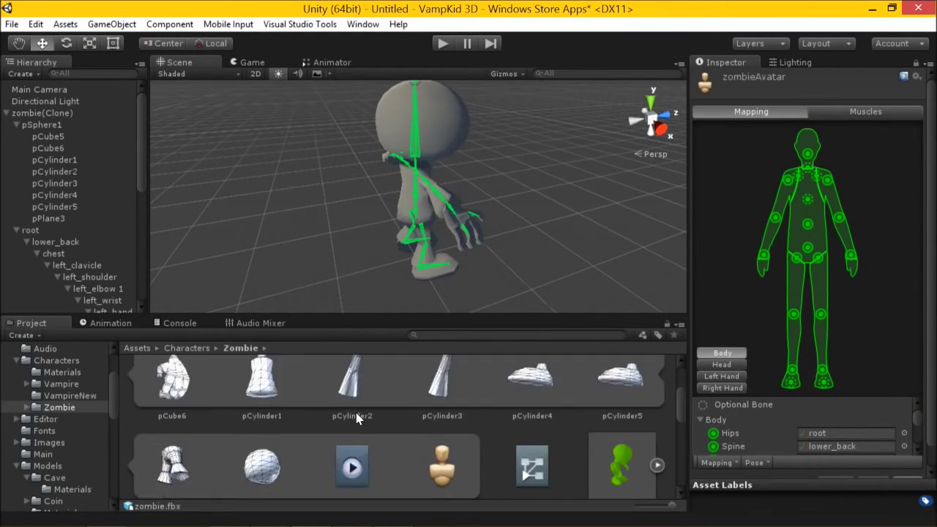
left_click(352, 410)
scroll(357, 411, "up", 2)
left_click(358, 414)
left_click(388, 397)
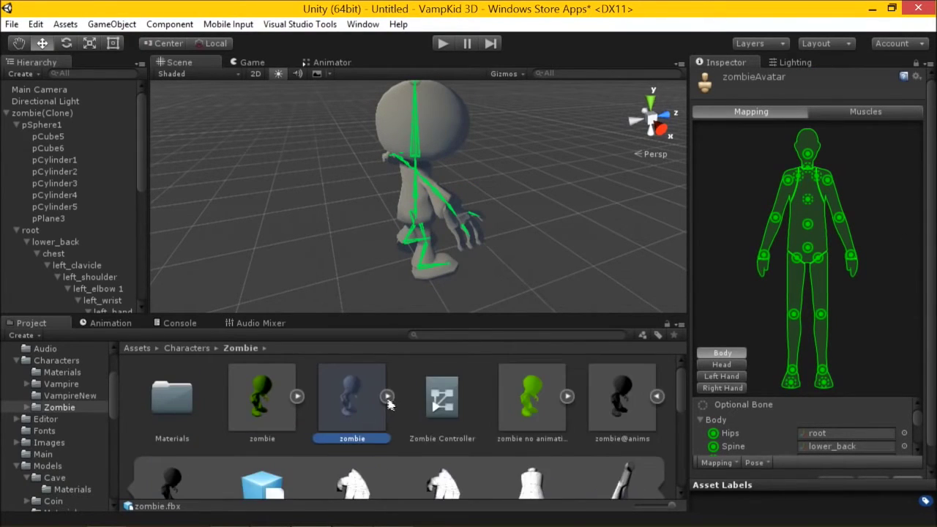
left_click(554, 406)
left_click(624, 412)
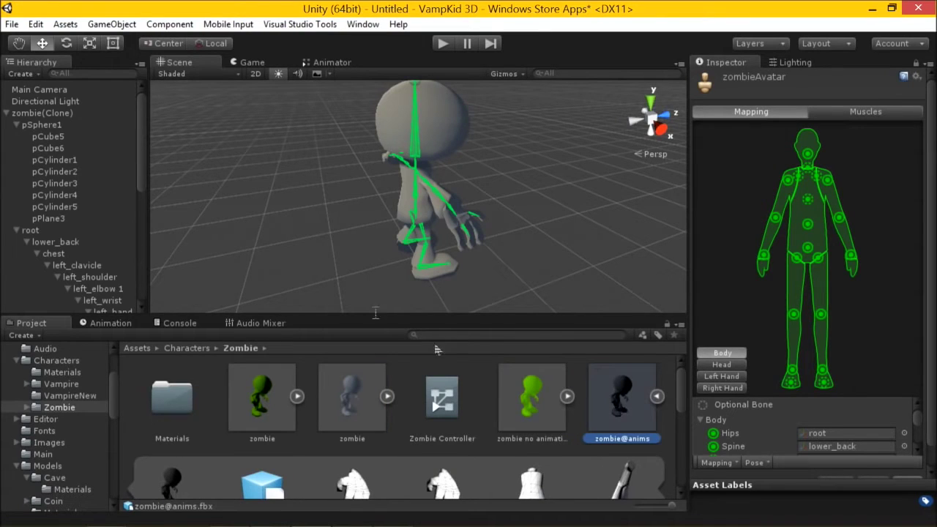
Show the Animator graph, collapse zombie(Clone), and reopen the ZombieAnimation scene from Scenes
left_click(97, 114)
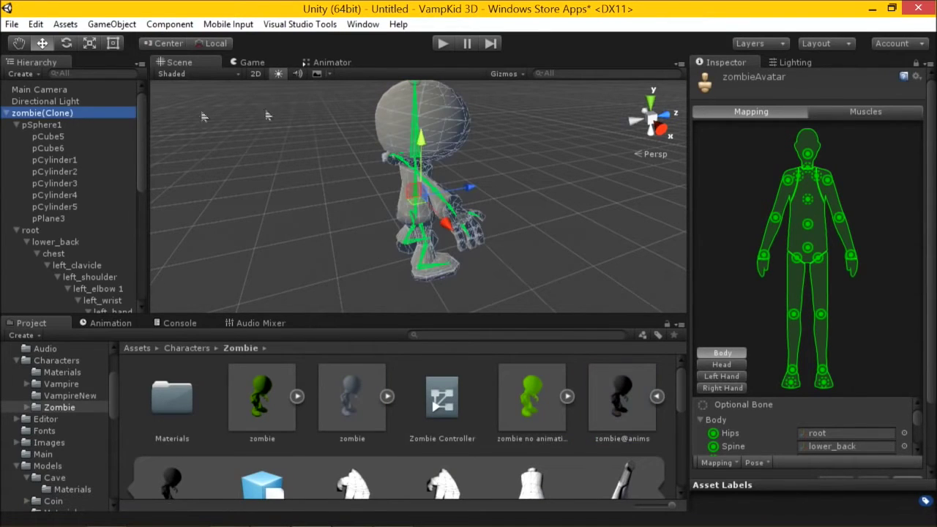
left_click(333, 63)
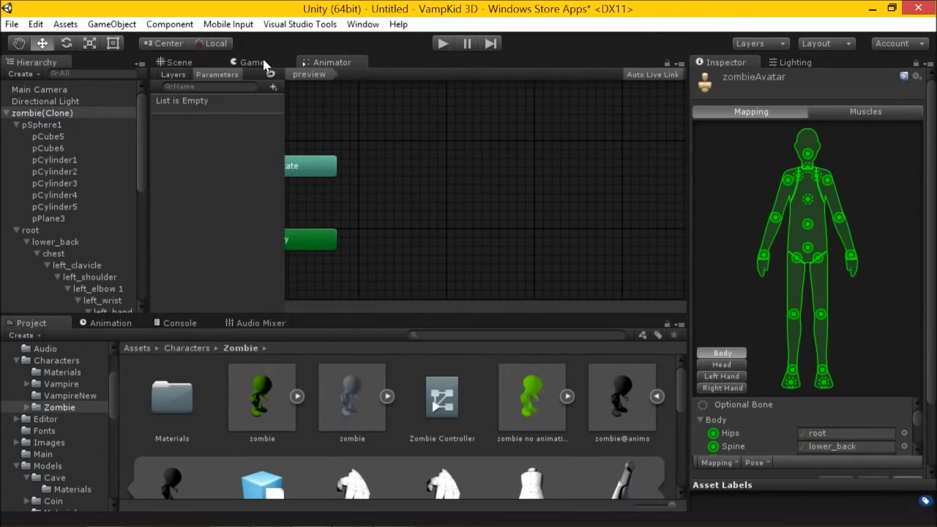
left_click(7, 112)
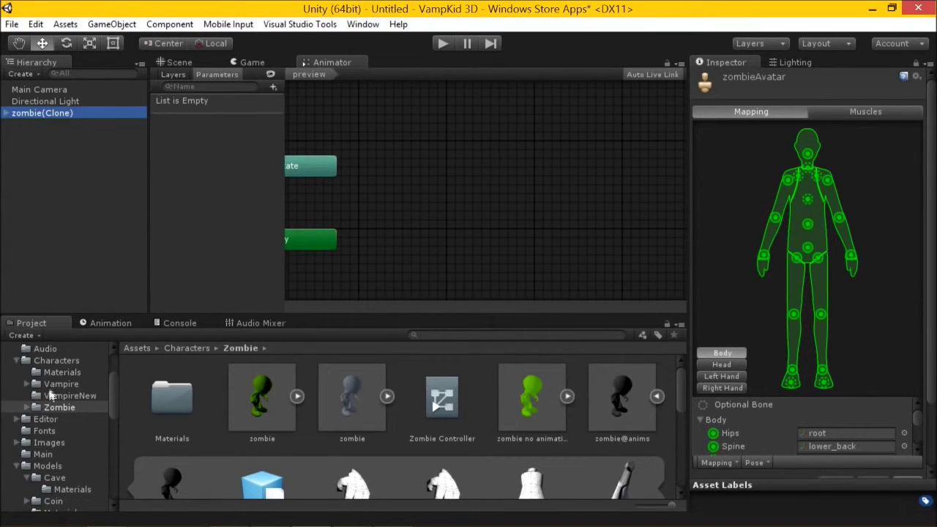
scroll(63, 472, "down", 3)
scroll(66, 439, "down", 3)
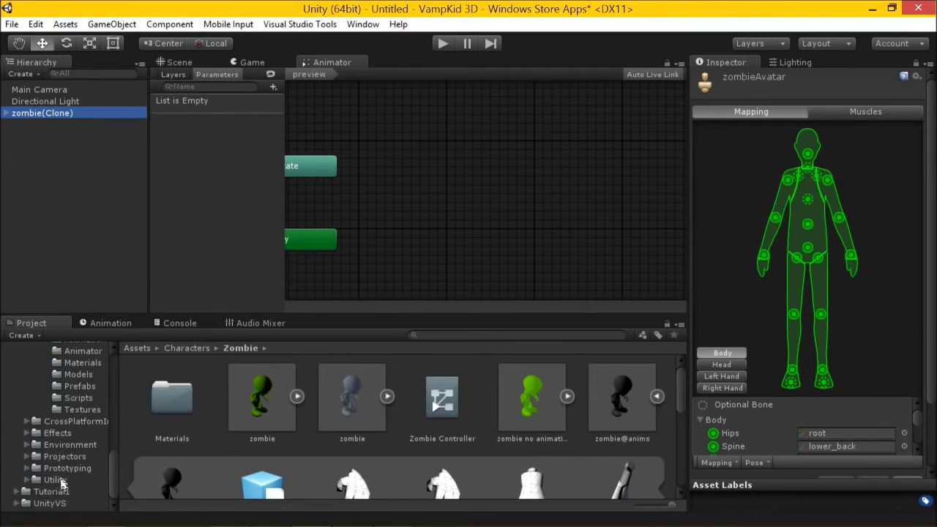
scroll(70, 399, "up", 4)
left_click(66, 396)
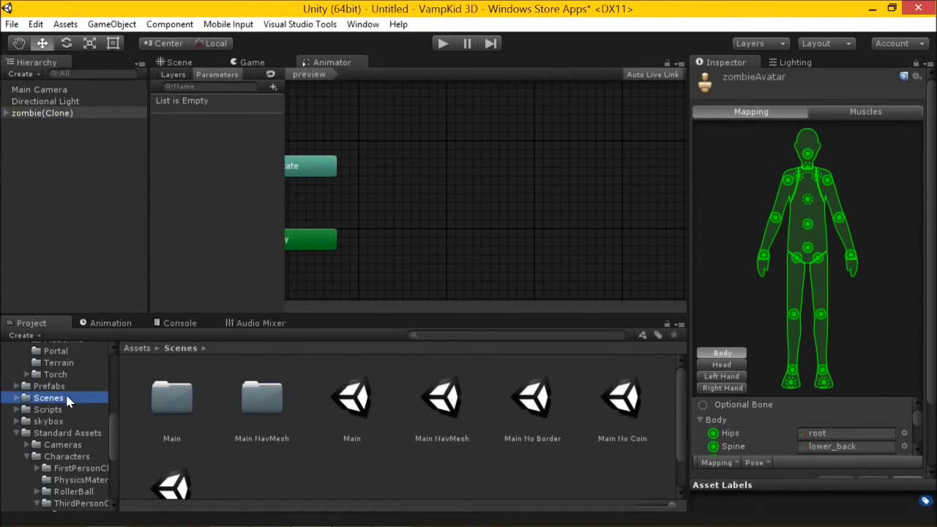
scroll(344, 413, "down", 1)
double_click(183, 450)
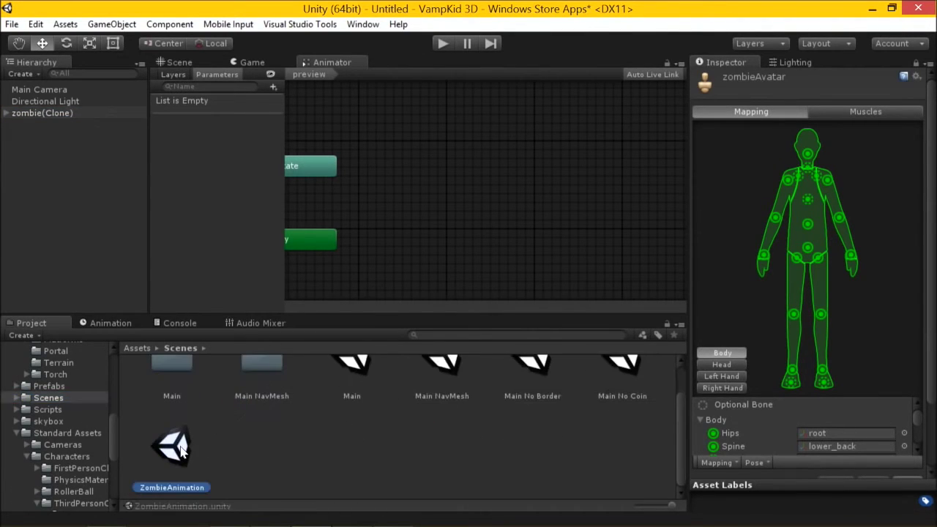
Discard avatar setup changes and focus zombie no animation in the Scene view
left_click(510, 302)
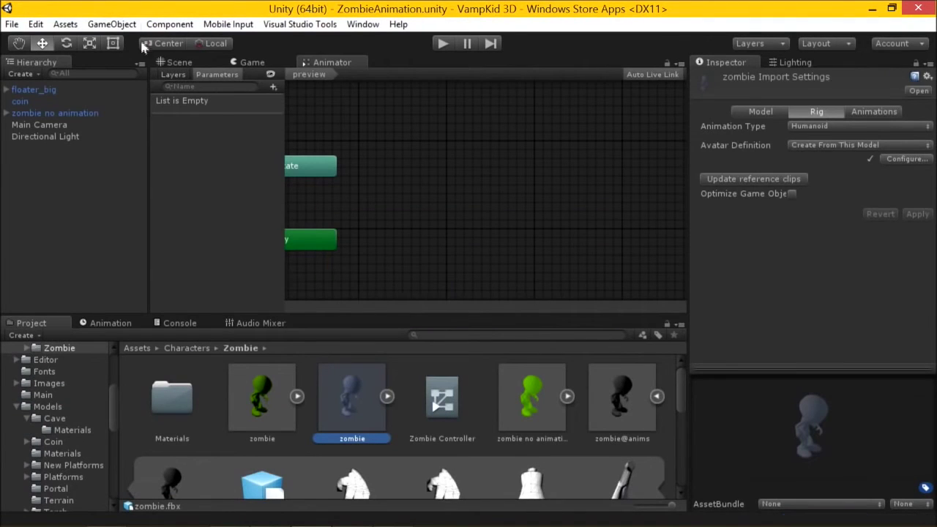
left_click(178, 63)
double_click(49, 113)
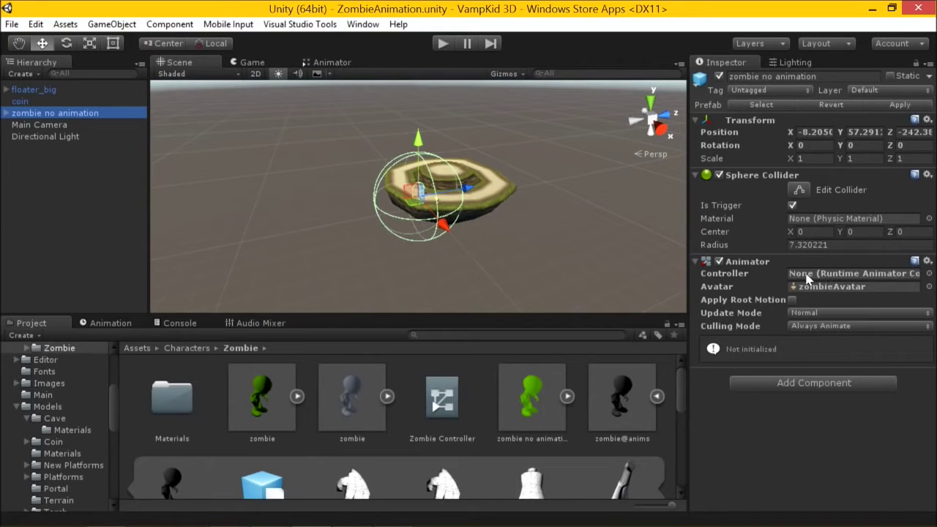
scroll(485, 421, "down", 5)
Create an Animator Controller named ZombieMove in the Zombie folder
right_click(420, 424)
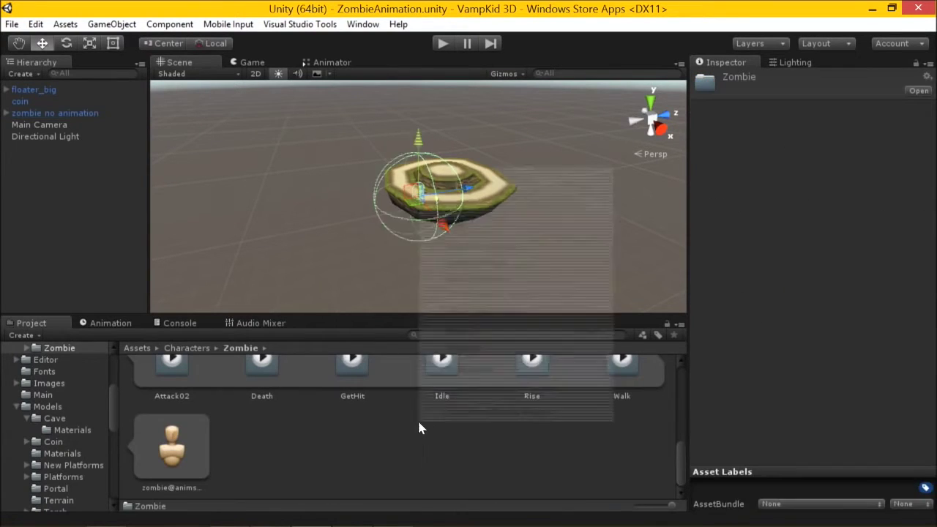
mouse_move(487, 183)
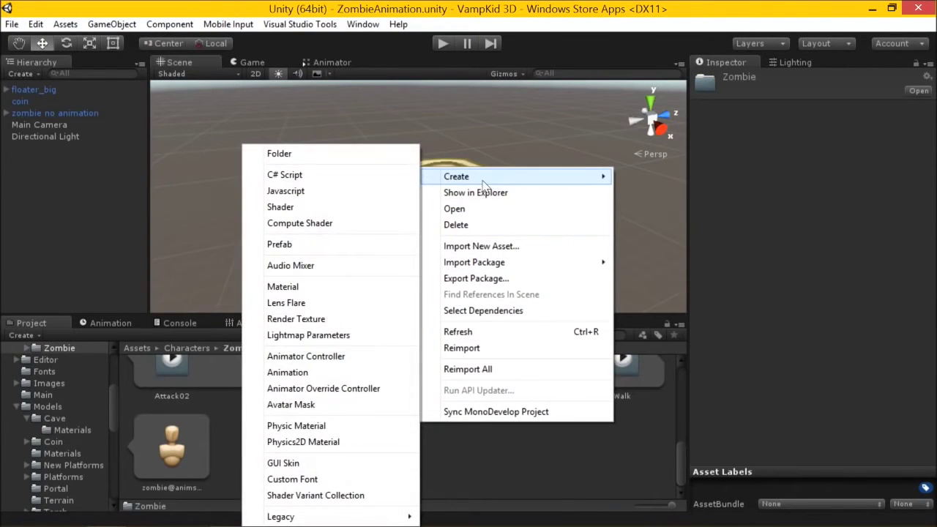
left_click(336, 356)
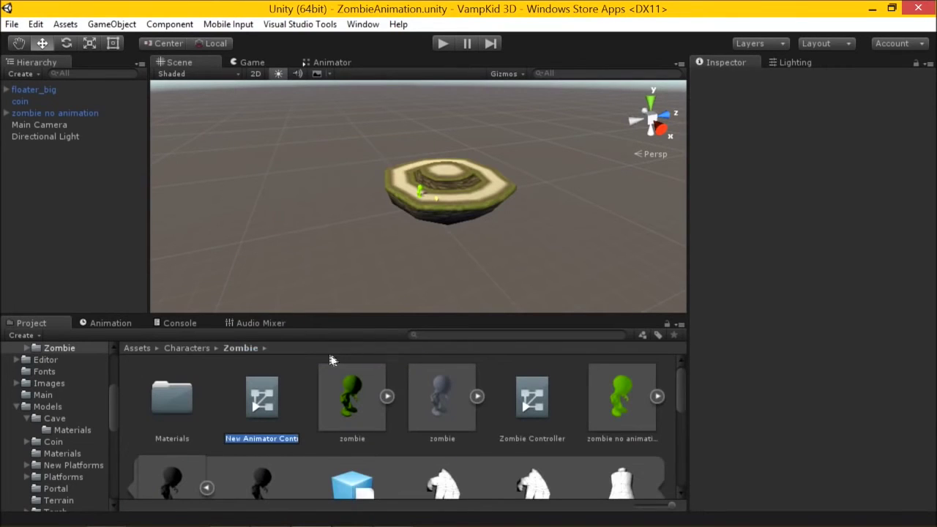
type("Zombi")
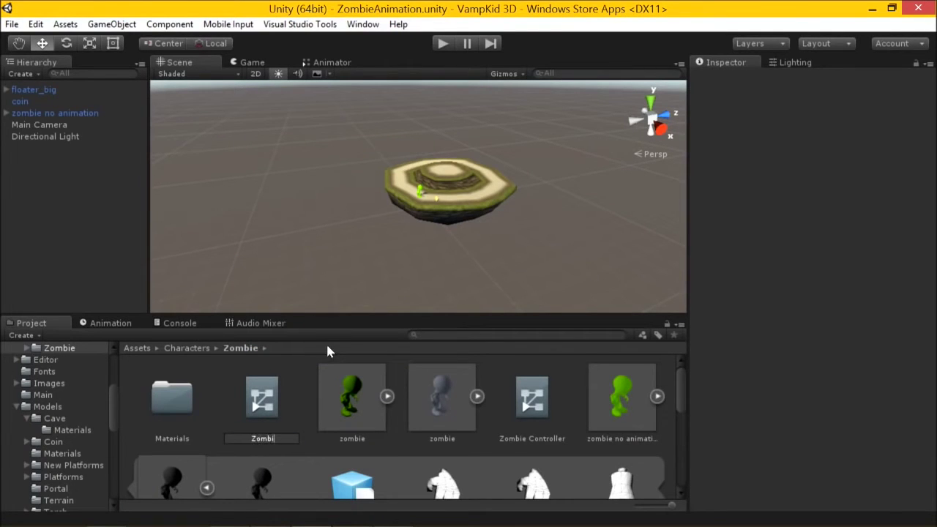
type("eMove")
Assign ZombieMove to zombie no animation's Animator and enable Apply Root Motion
key("Return")
left_click(70, 113)
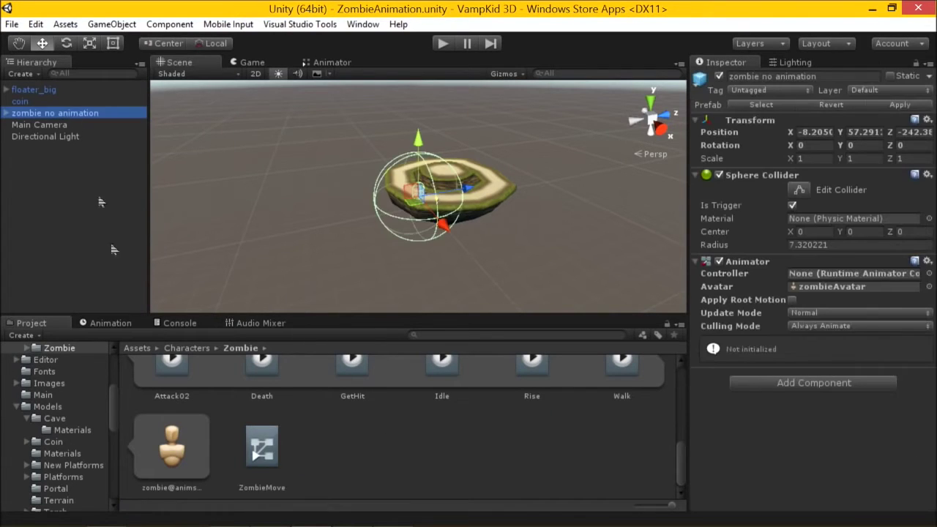
left_click_drag(269, 467, 803, 275)
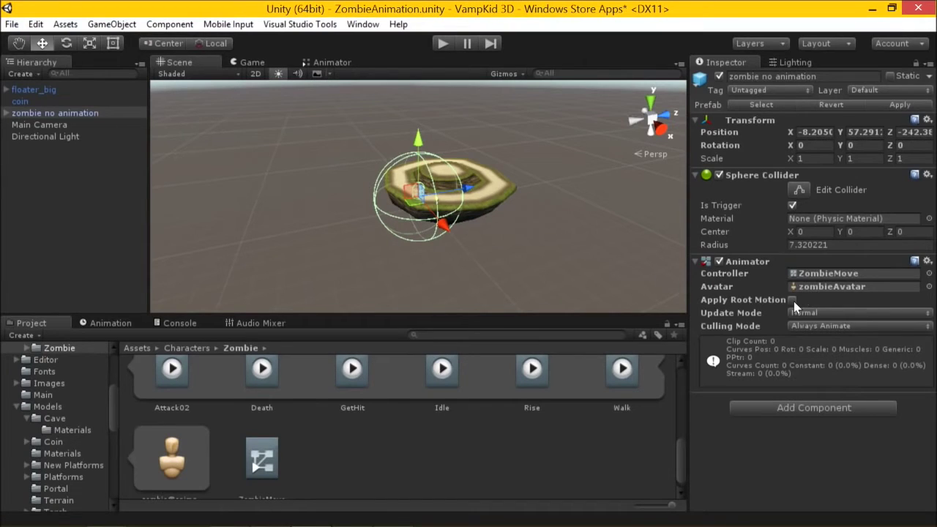
left_click(793, 300)
In the maximized ZombieMove graph, arrange Entry, Any State and Exit close together
double_click(812, 274)
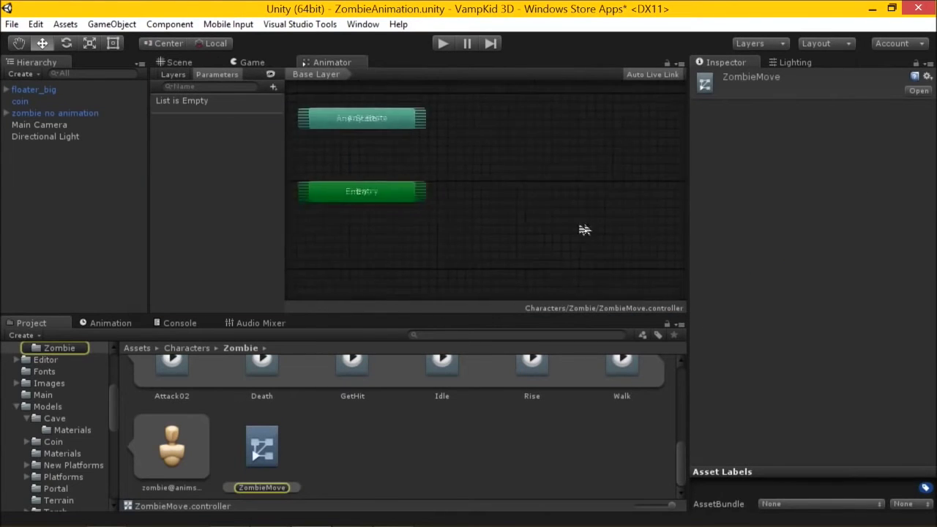
key("shift+space")
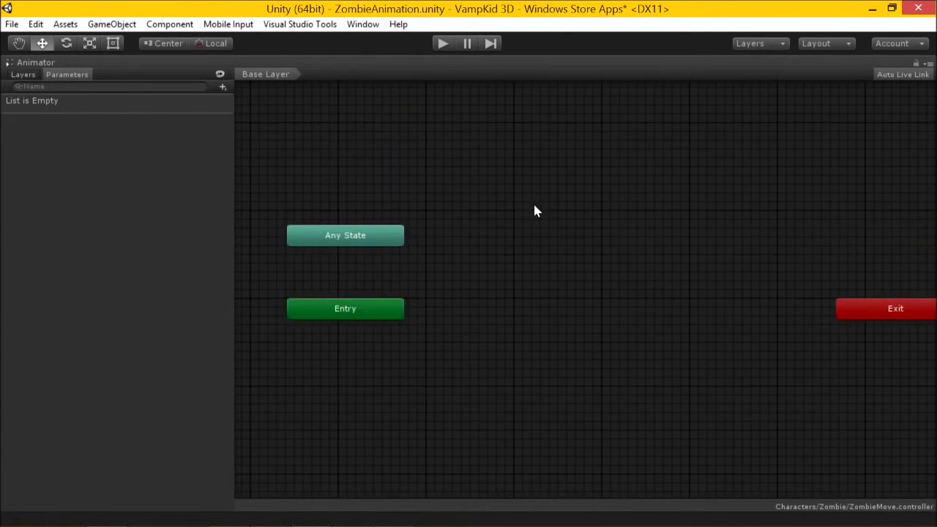
middle_click_drag(584, 213, 557, 209)
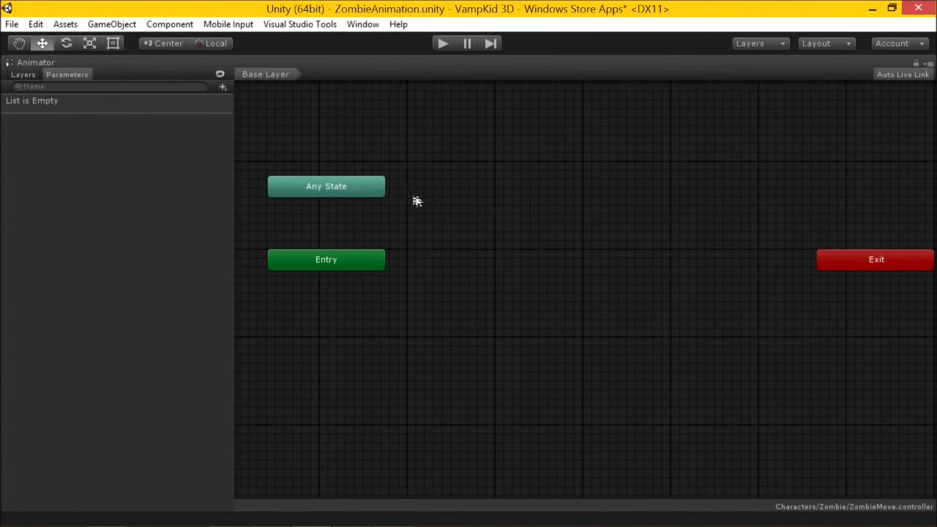
left_click_drag(350, 265, 369, 265)
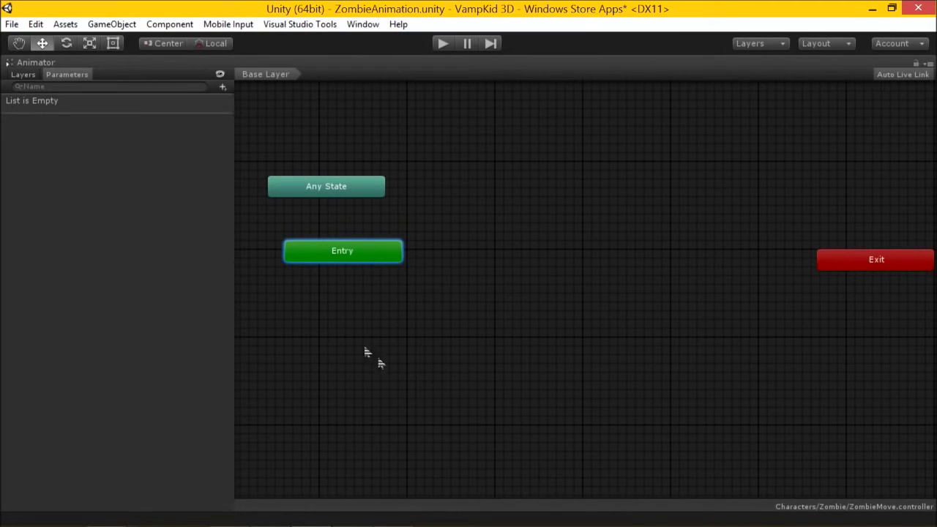
left_click_drag(348, 260, 349, 295)
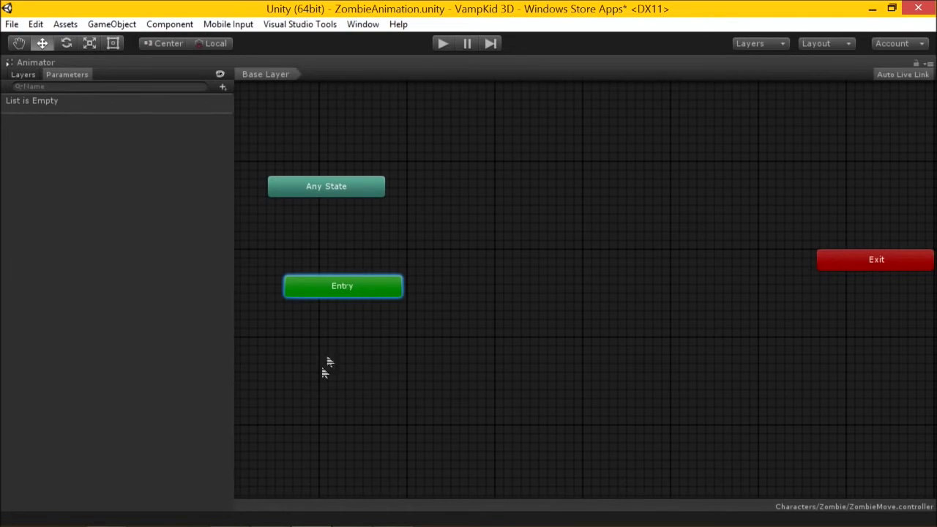
left_click_drag(345, 189, 489, 244)
left_click_drag(871, 264, 692, 246)
left_click_drag(476, 245, 448, 242)
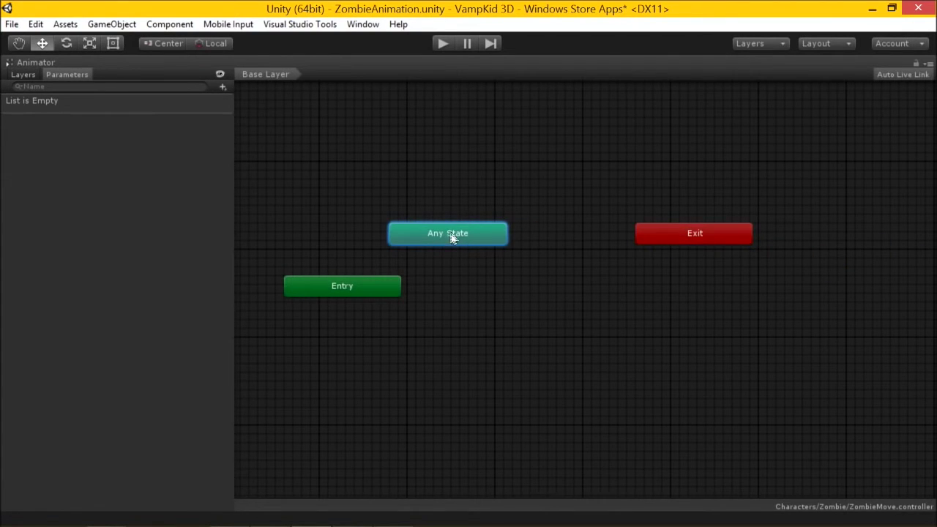
key("shift+space")
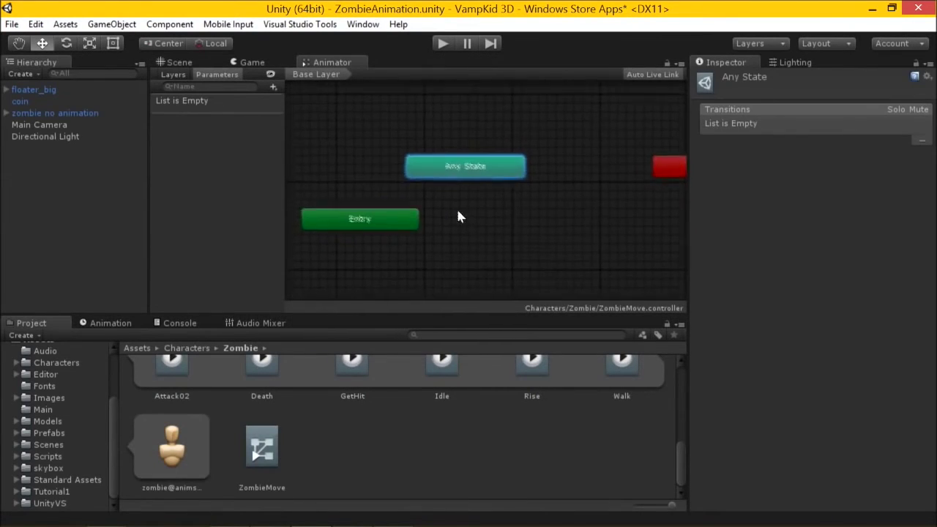
scroll(307, 362, "up", 3)
Add an Idle state from the Idle clip and play-test the zombie idling
scroll(512, 414, "down", 1)
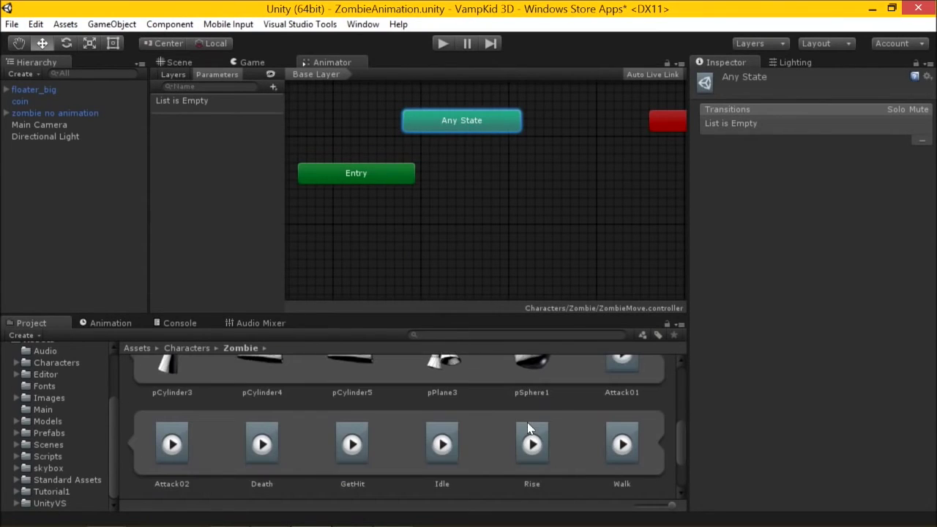
left_click_drag(442, 443, 346, 243)
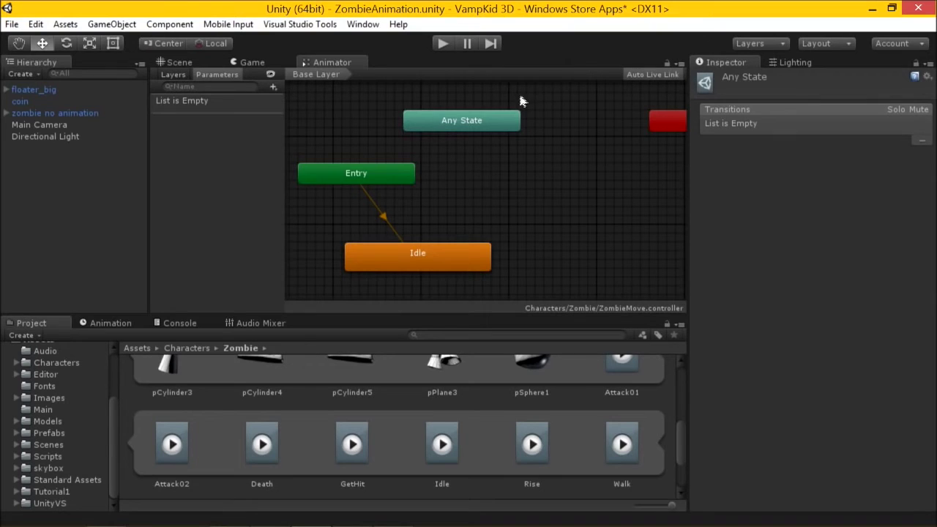
left_click(178, 63)
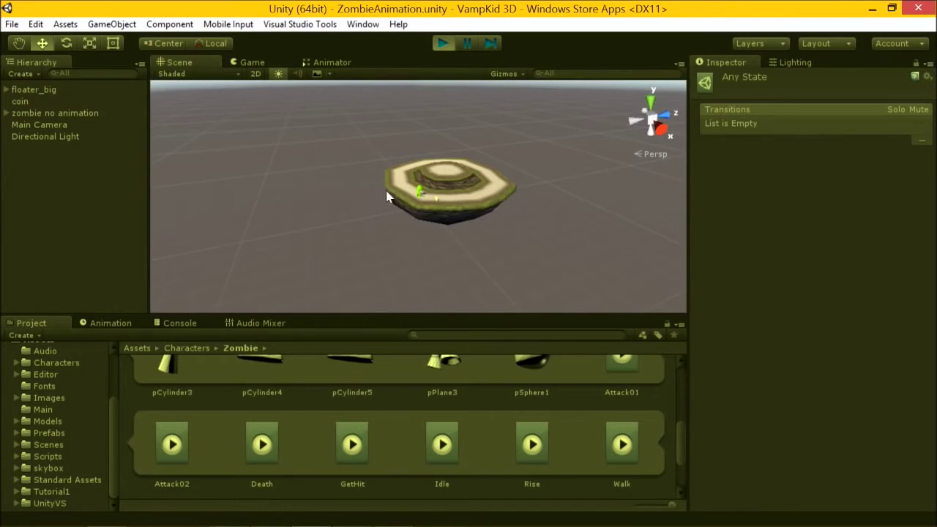
scroll(386, 196, "down", 10)
middle_click_drag(450, 202, 482, 169)
scroll(475, 207, "down", 5)
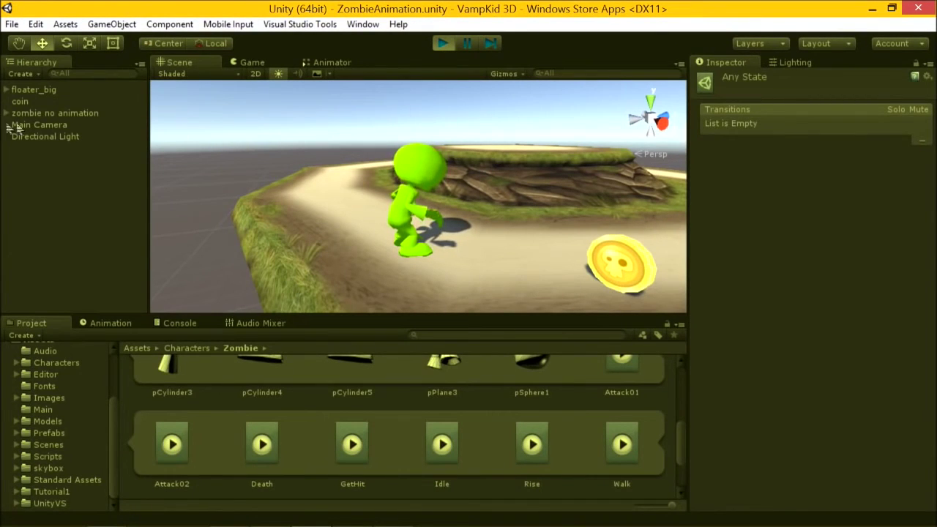
left_click(55, 113)
left_click(333, 61)
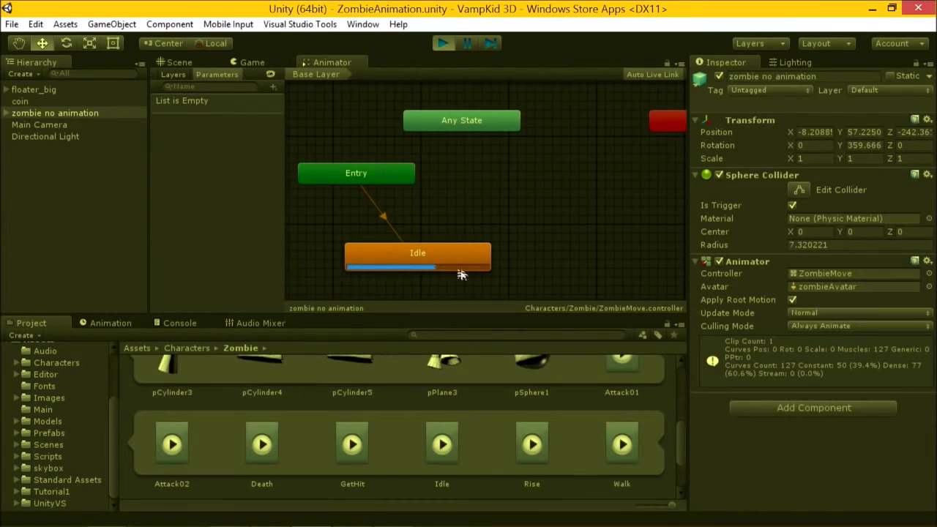
left_click(445, 43)
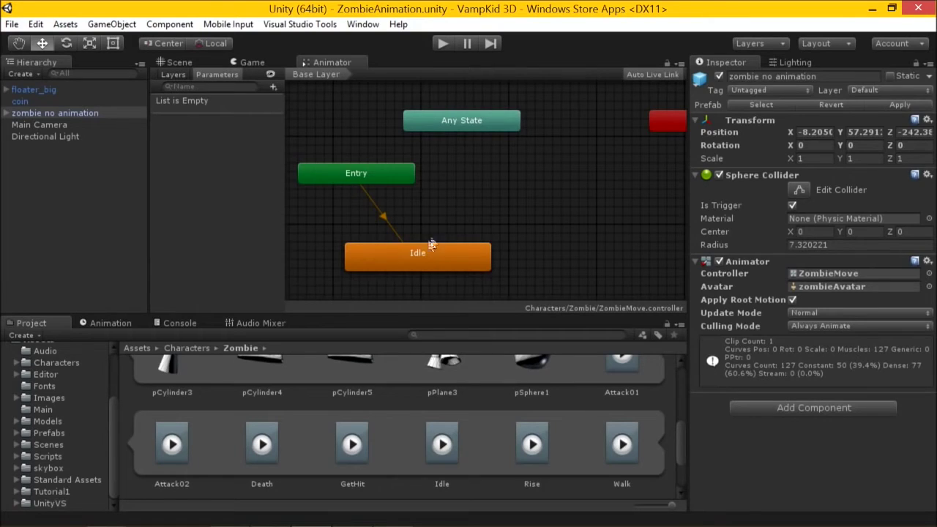
Tidy the graph by positioning Entry just above the Idle state
left_click_drag(431, 252, 394, 243)
left_click(383, 183)
left_click_drag(383, 182, 400, 191)
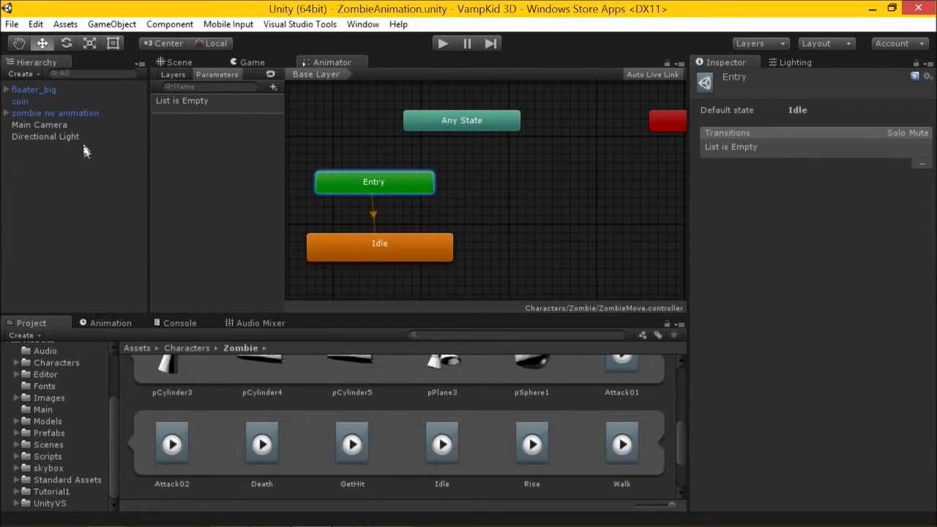
left_click(50, 111)
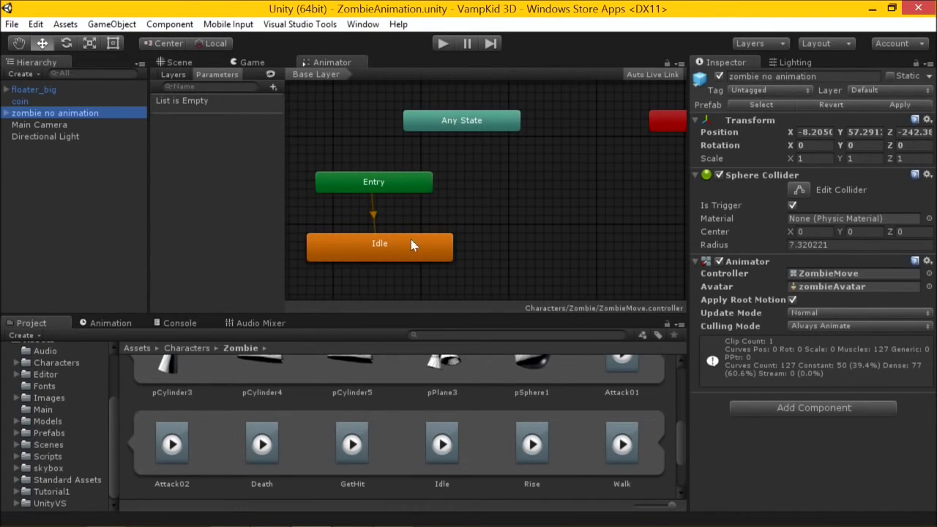
left_click_drag(411, 244, 428, 240)
Create Walk, Attack01, Death and Rise states by dragging their clips into the ZombieMove graph
left_click_drag(442, 444, 498, 274)
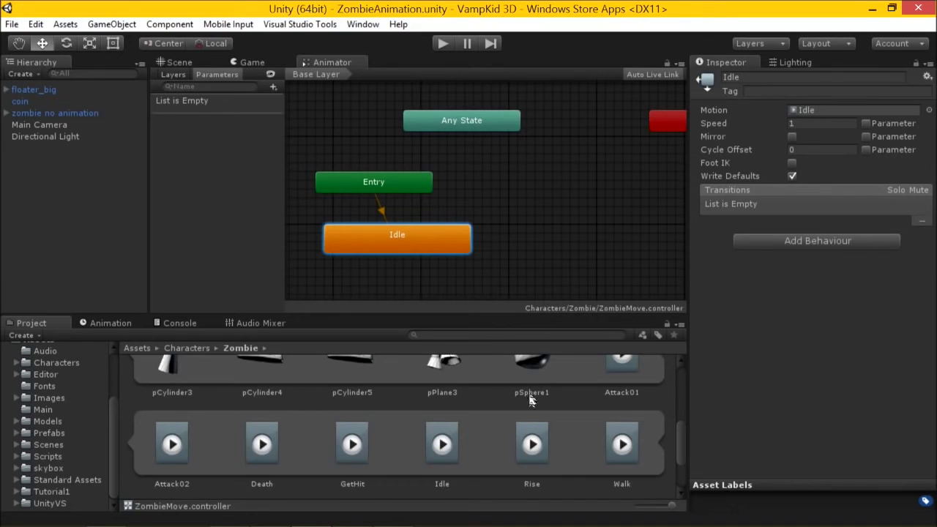
scroll(528, 421, "up", 2)
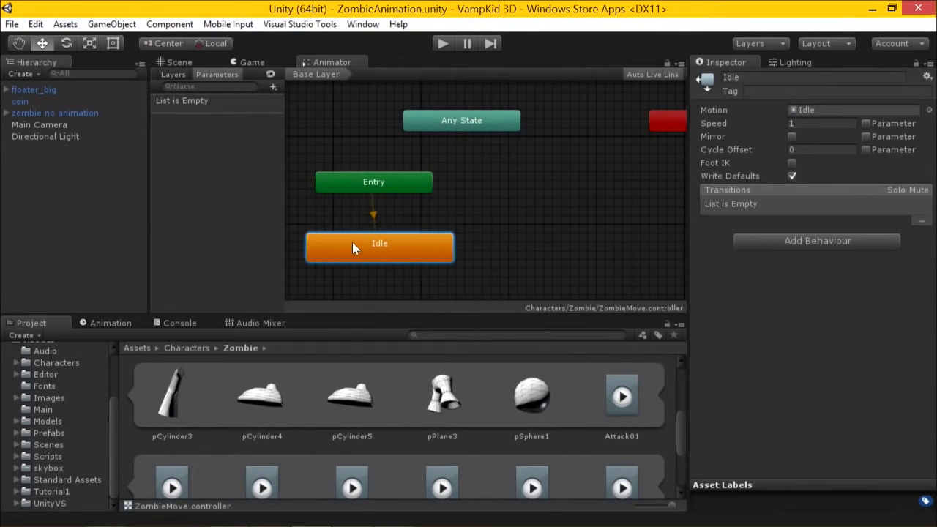
middle_click_drag(457, 173, 418, 192)
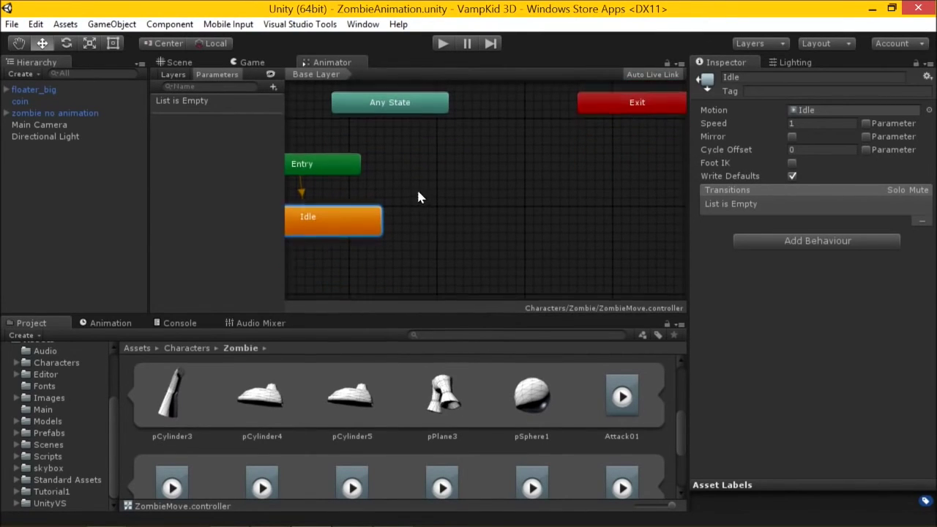
scroll(586, 417, "down", 2)
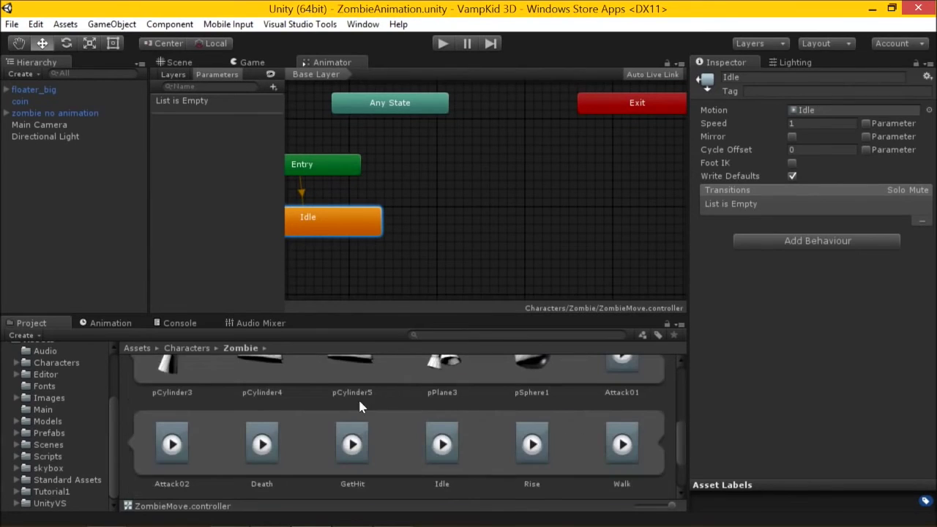
left_click_drag(442, 444, 475, 476)
left_click_drag(621, 444, 515, 162)
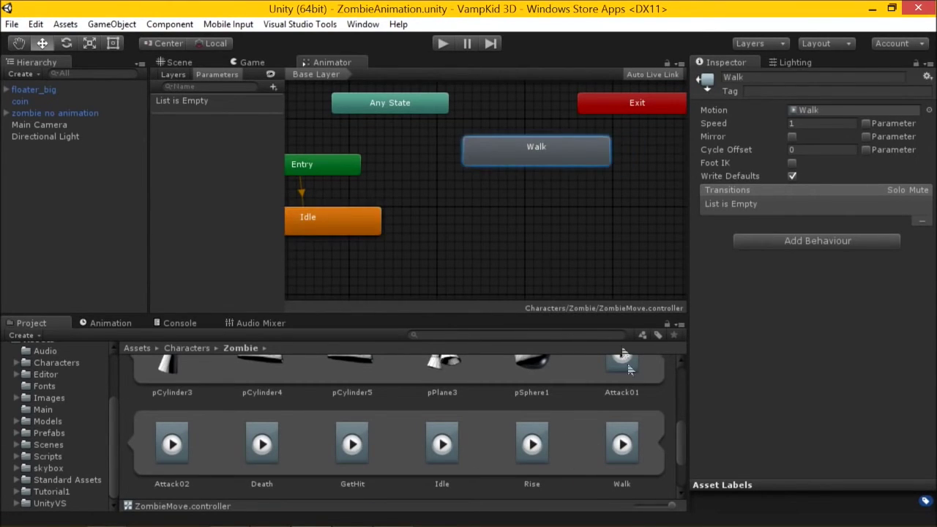
left_click_drag(618, 388, 491, 211)
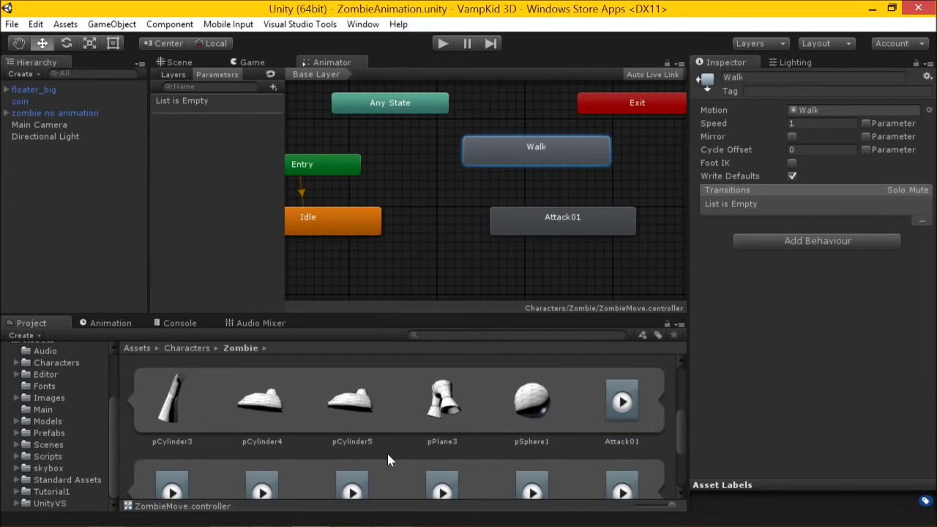
left_click_drag(267, 450, 513, 260)
left_click_drag(559, 223, 541, 197)
left_click_drag(574, 283, 534, 239)
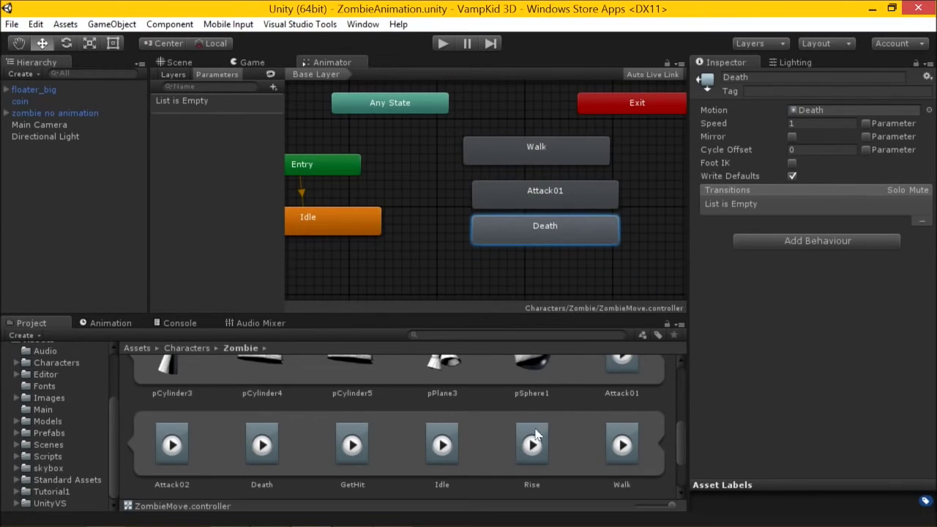
left_click_drag(535, 434, 504, 256)
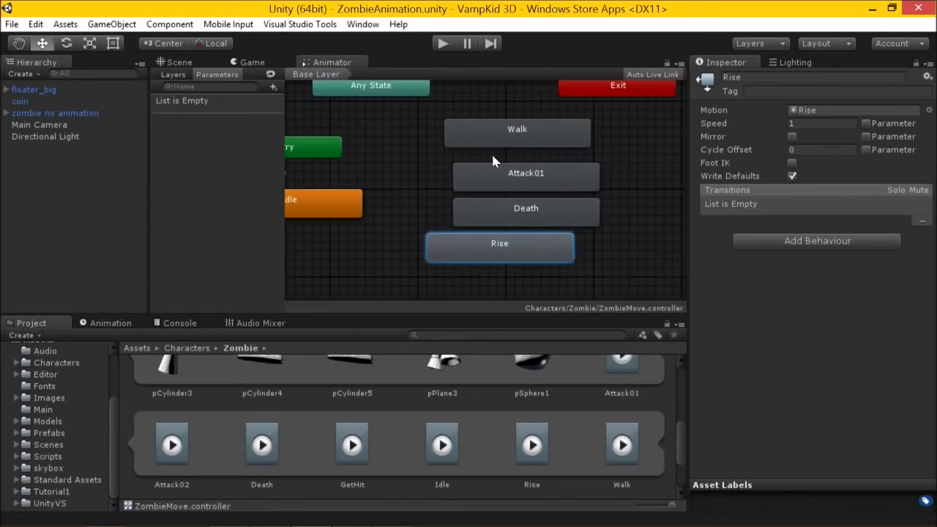
Line up the Walk, Attack01, Death and Rise nodes in a single vertical column
left_click_drag(491, 172, 471, 174)
left_click_drag(515, 218, 497, 218)
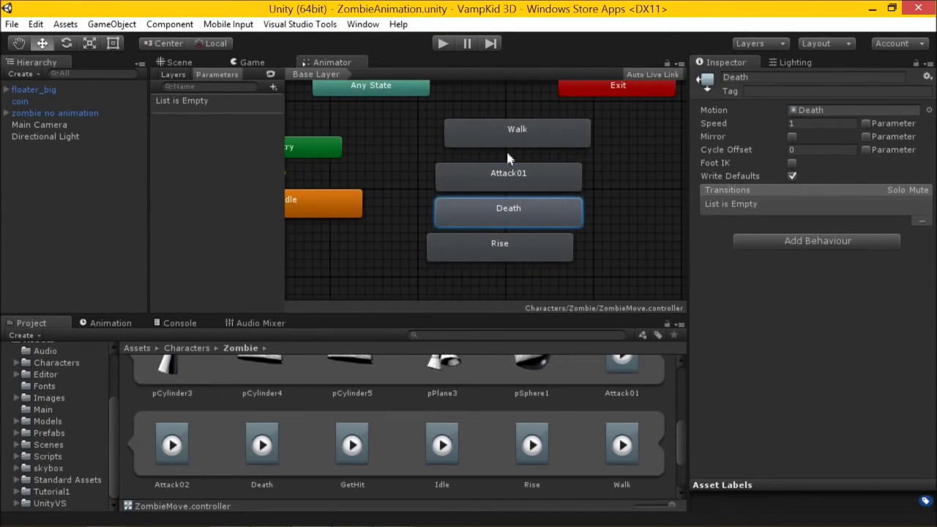
left_click_drag(510, 136, 503, 143)
left_click_drag(503, 242, 512, 245)
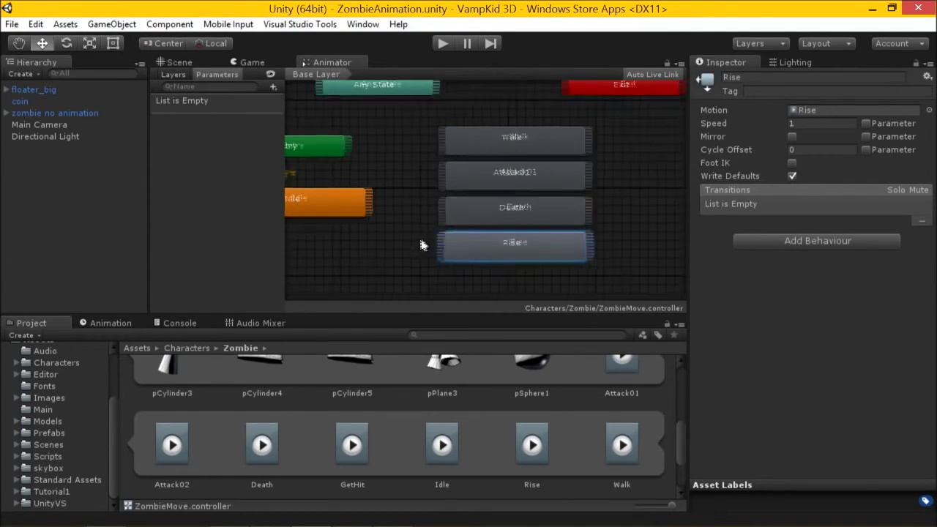
middle_click_drag(421, 246, 495, 167)
Draw trial transitions from Idle to Walk and from Walk to Attack01
right_click(384, 204)
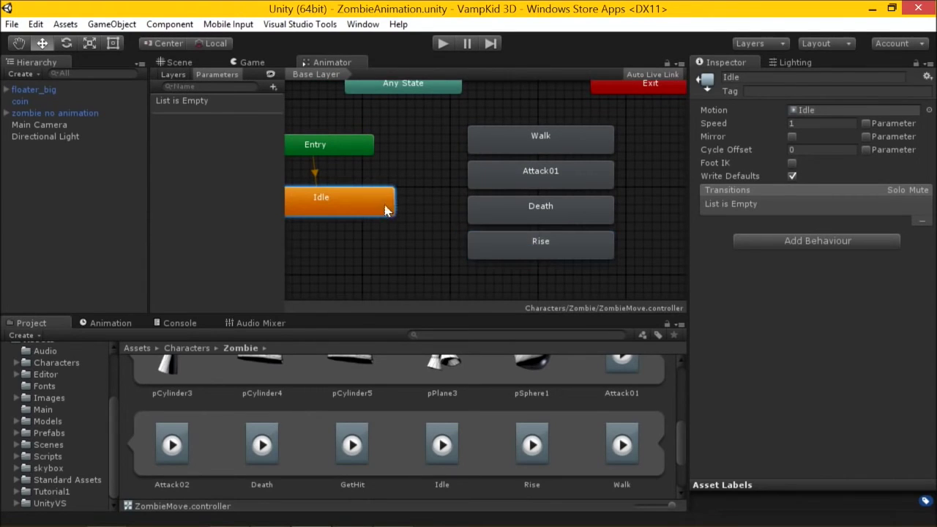
left_click(428, 212)
left_click(487, 149)
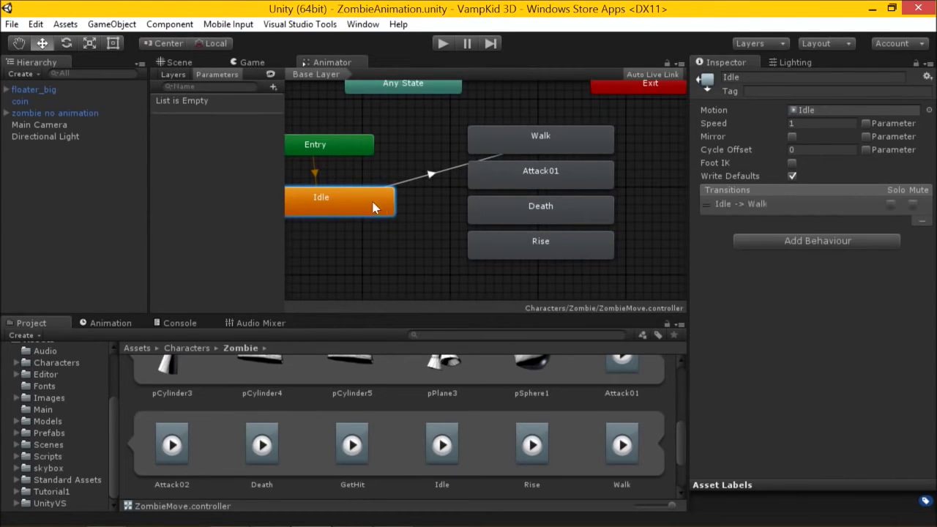
right_click(373, 208)
left_click(428, 210)
left_click_drag(492, 138, 499, 125)
right_click(501, 128)
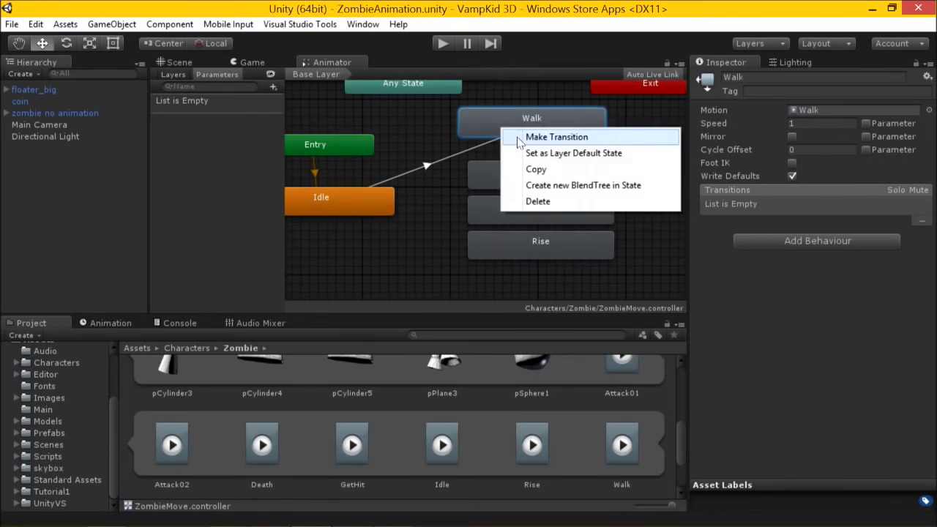
left_click(556, 136)
left_click(534, 175)
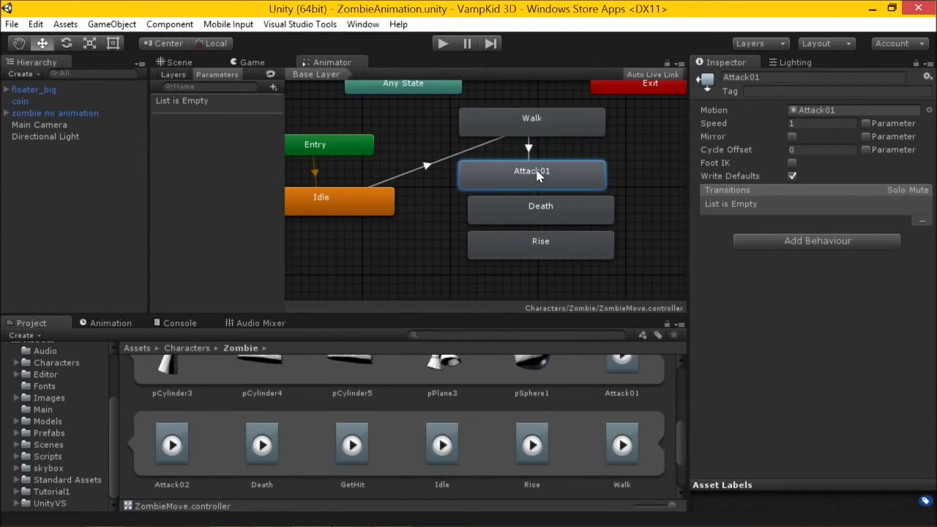
Undo the Walk-to-Attack01 transition and recent node moves, then delete the Idle-to-Walk transition
key("ctrl+z")
key("ctrl+z")
key("ctrl+z")
left_click(523, 176)
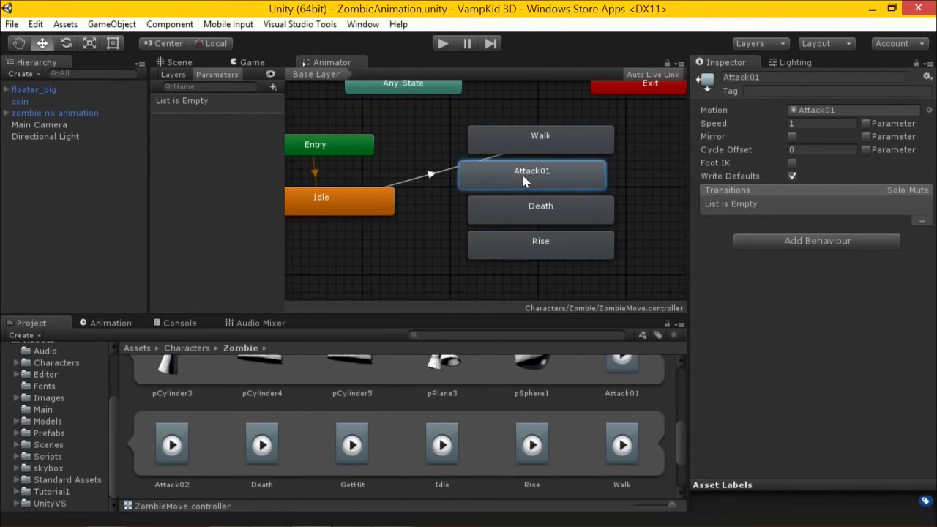
key("ctrl+z")
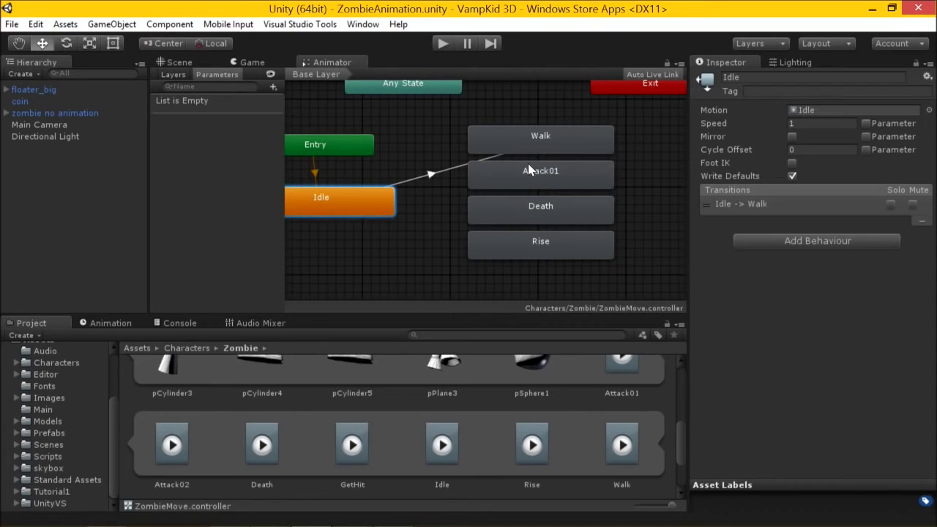
key("ctrl+z")
key("ctrl+z")
key("ctrl+z")
key("ctrl+z")
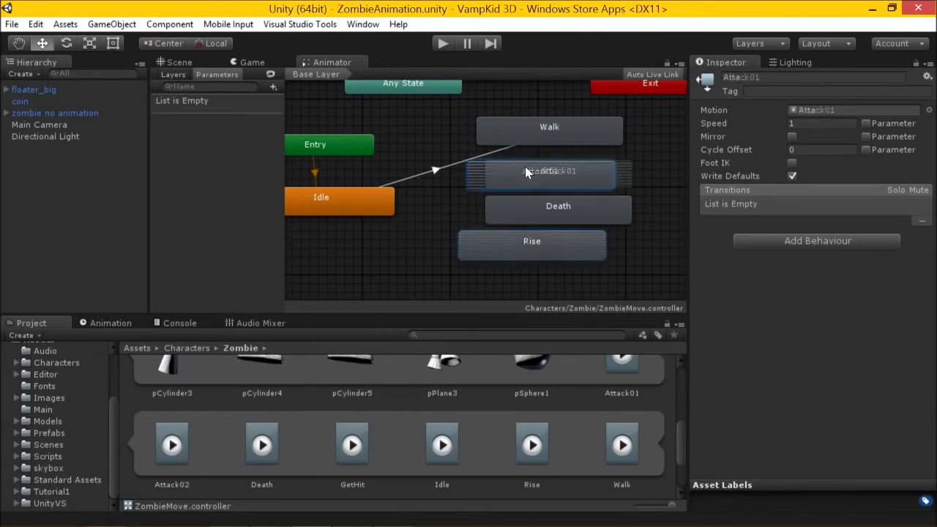
key("ctrl+z")
left_click(462, 161)
key("Delete")
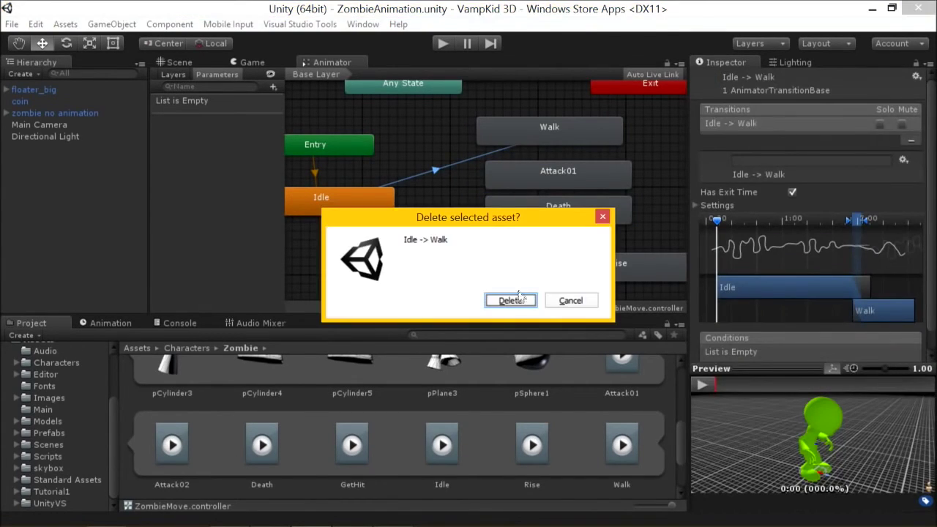
left_click(518, 296)
middle_click_drag(509, 166, 465, 214)
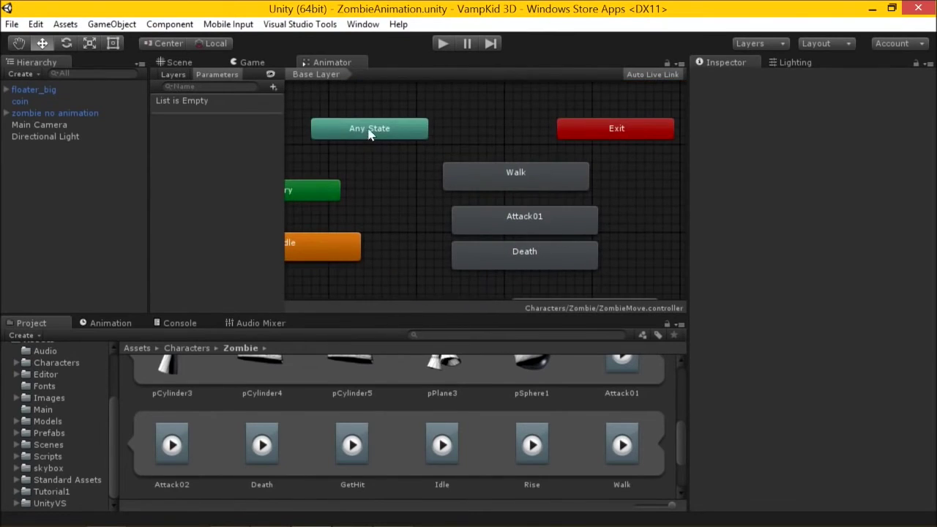
Rearrange Any State, Exit, Walk, Attack01 and Death in the graph
left_click_drag(370, 134, 352, 142)
left_click_drag(617, 130, 651, 156)
left_click_drag(529, 183, 511, 139)
left_click_drag(517, 227, 491, 174)
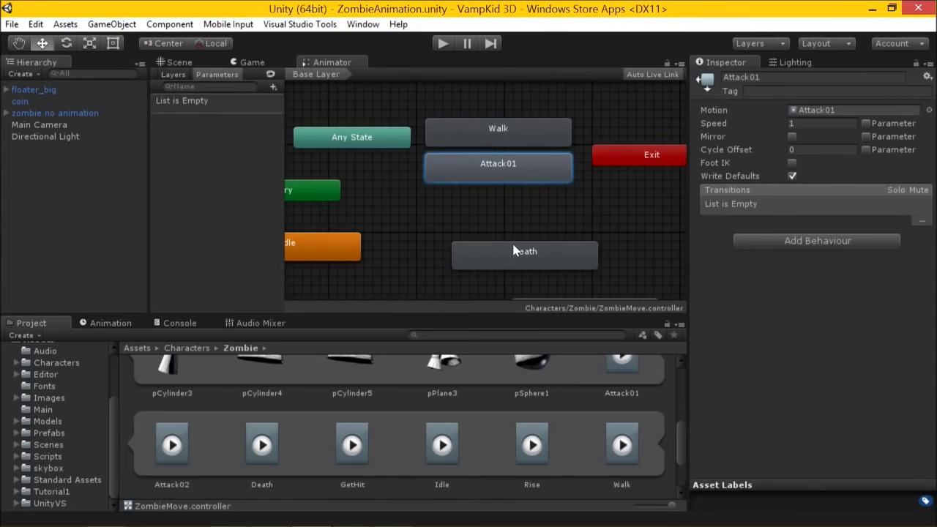
left_click_drag(514, 252, 483, 200)
Add transitions from Any State to Walk and from Walk to Exit
right_click(385, 147)
left_click(431, 148)
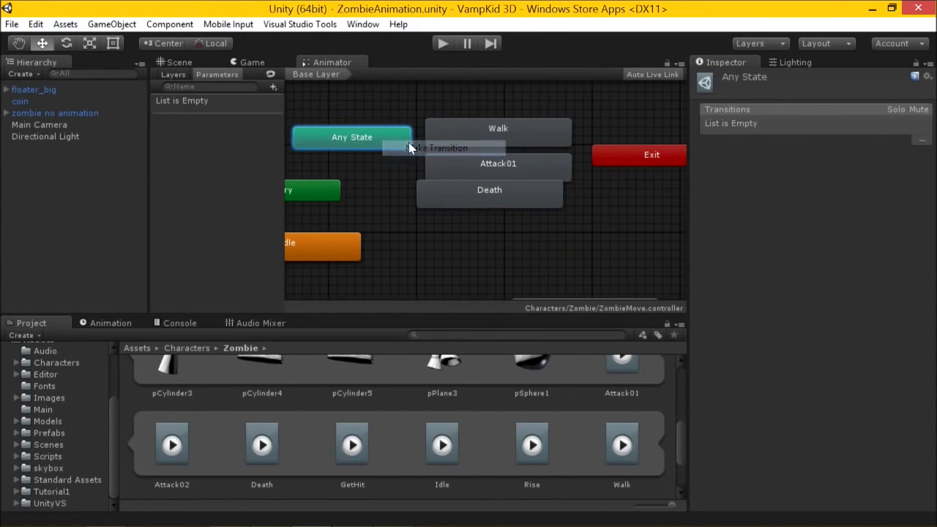
left_click(474, 137)
left_click_drag(474, 138, 483, 125)
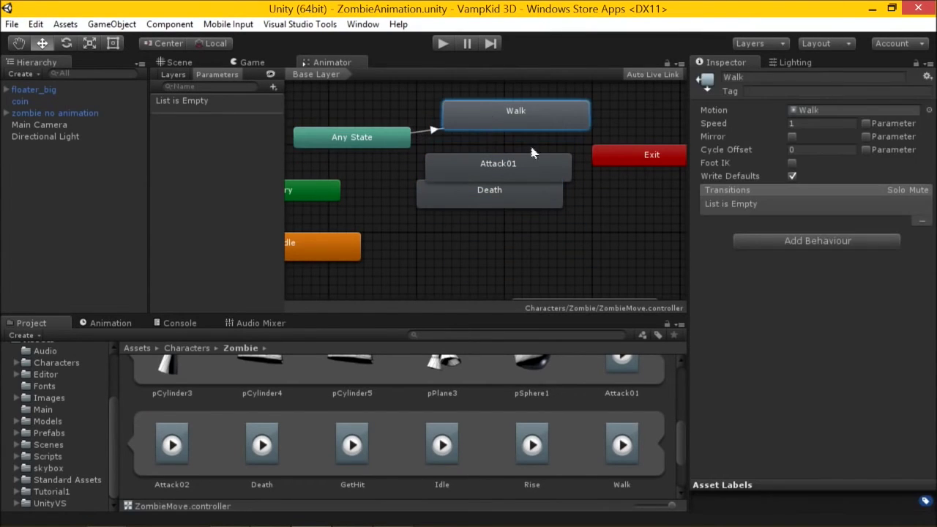
key("shift+space")
right_click(495, 126)
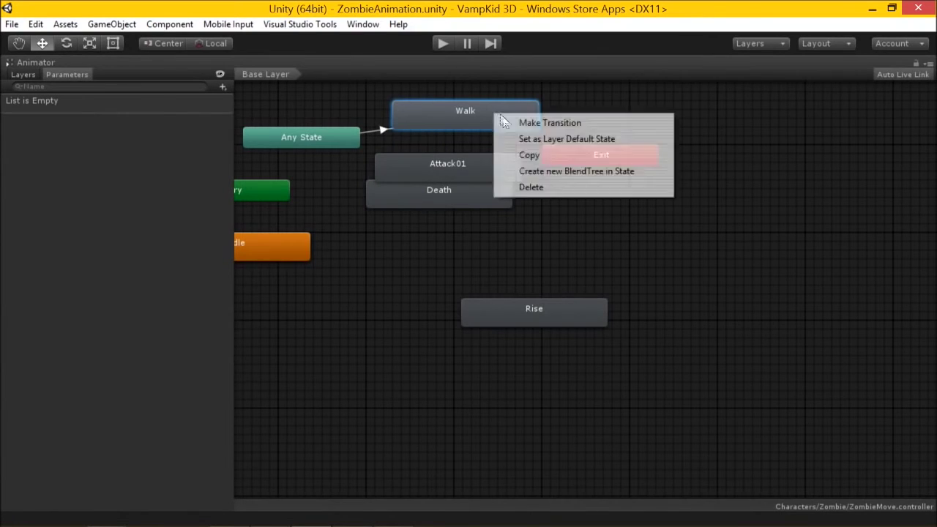
left_click(544, 122)
left_click_drag(579, 156, 641, 139)
Reposition Exit, Idle, Entry and Attack01 to tidy the layout
left_click_drag(460, 202, 486, 229)
left_click_drag(303, 259, 343, 294)
left_click_drag(293, 203, 350, 219)
left_click_drag(320, 276, 327, 291)
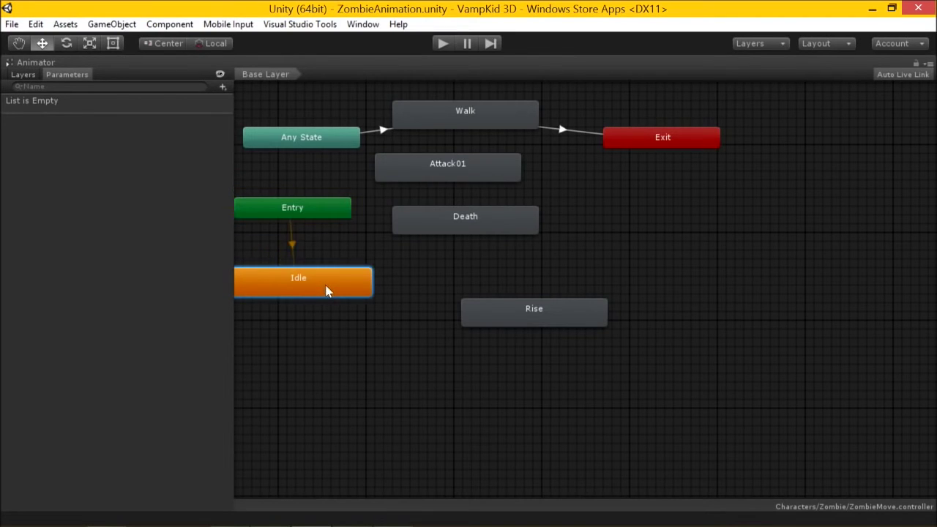
left_click_drag(336, 207, 346, 218)
left_click_drag(316, 278, 333, 287)
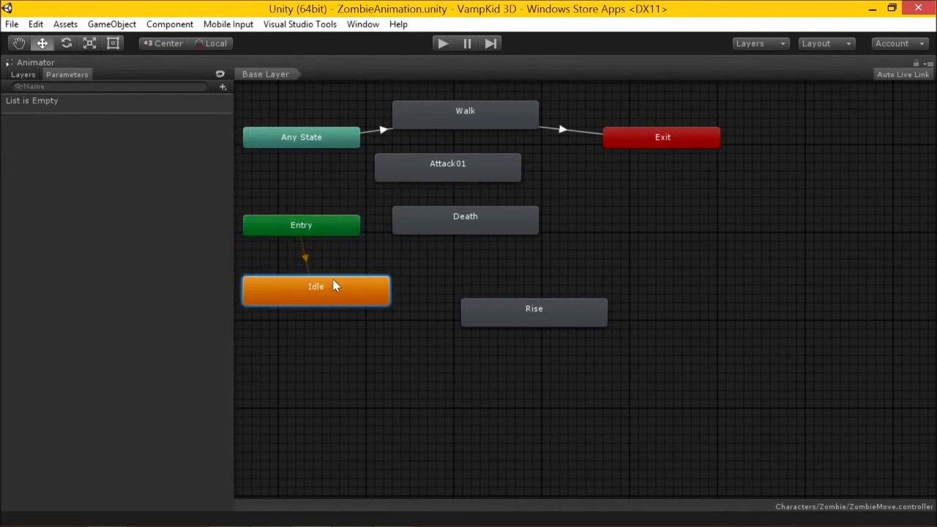
left_click_drag(468, 168, 512, 185)
Add transitions from Any State to Attack01 and from Attack01 to Exit
right_click(341, 141)
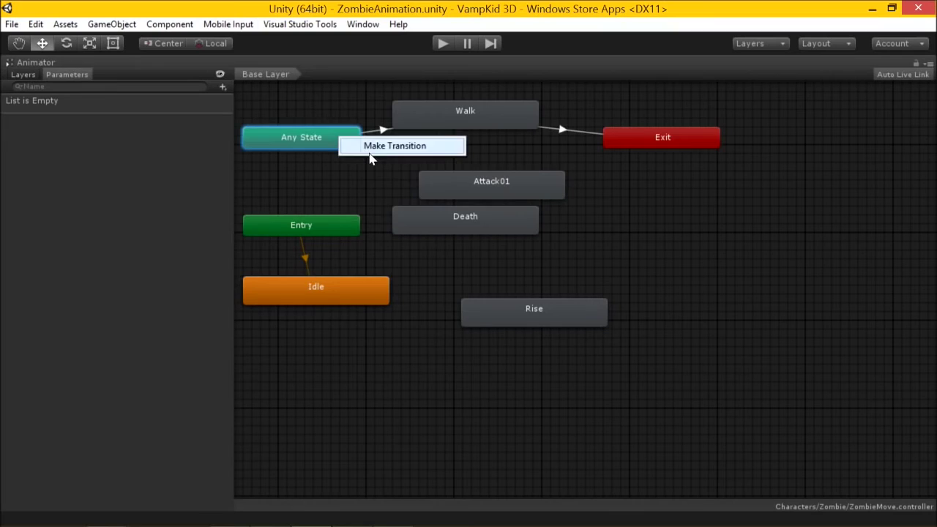
left_click(372, 146)
left_click(464, 190)
left_click_drag(465, 186, 452, 177)
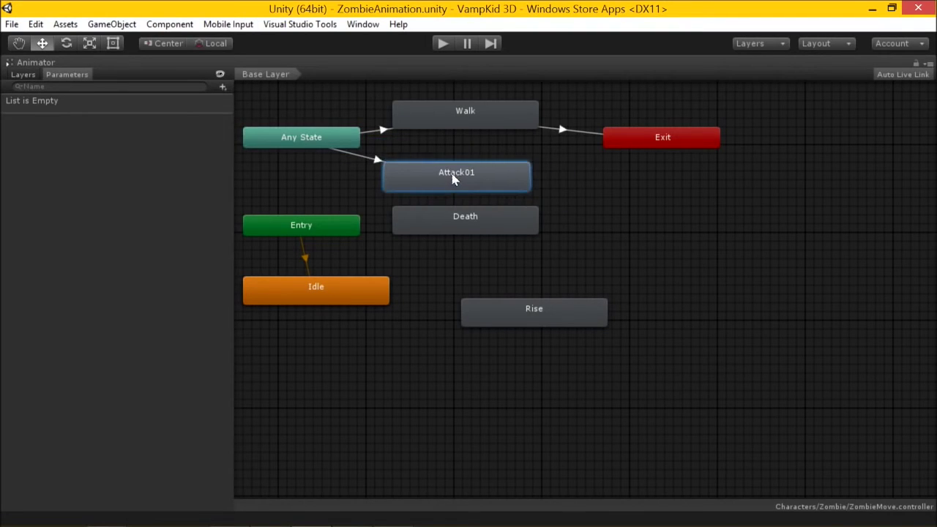
right_click(452, 179)
left_click(490, 190)
left_click(640, 142)
Add transitions from Any State to Death and from Death to Exit
left_click(481, 230)
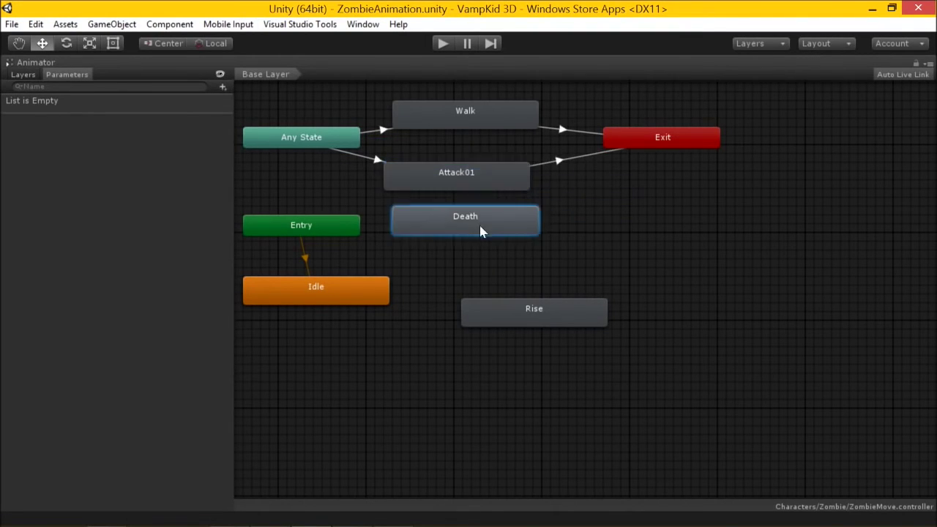
right_click(330, 147)
left_click(363, 140)
left_click(460, 219)
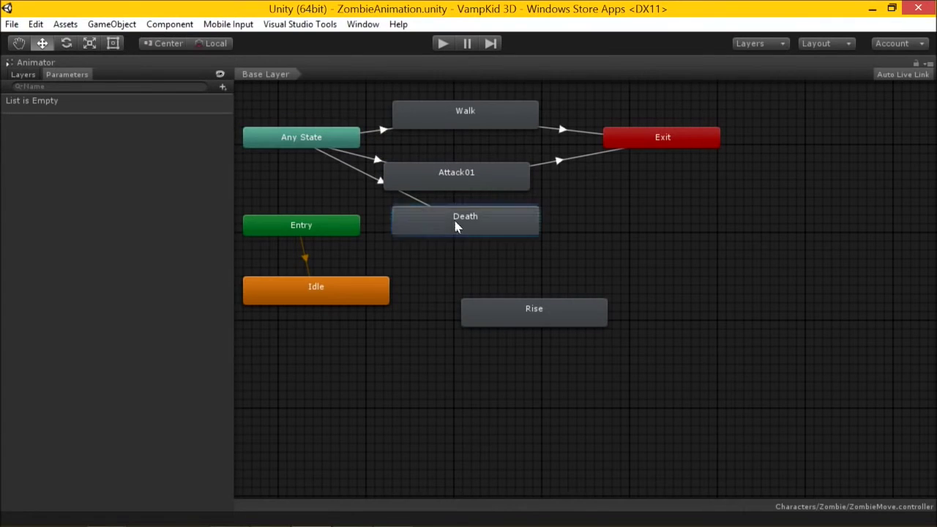
left_click_drag(460, 219, 451, 228)
right_click(451, 232)
left_click(498, 238)
left_click(651, 141)
Move Rise below Death and add transitions from Any State to Rise and Rise to Exit
left_click(525, 313)
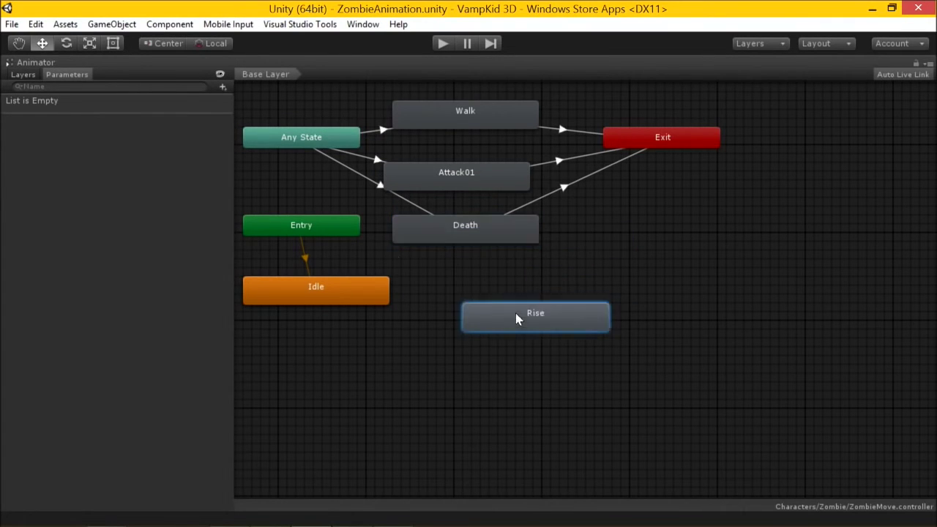
left_click_drag(525, 313, 465, 268)
right_click(331, 146)
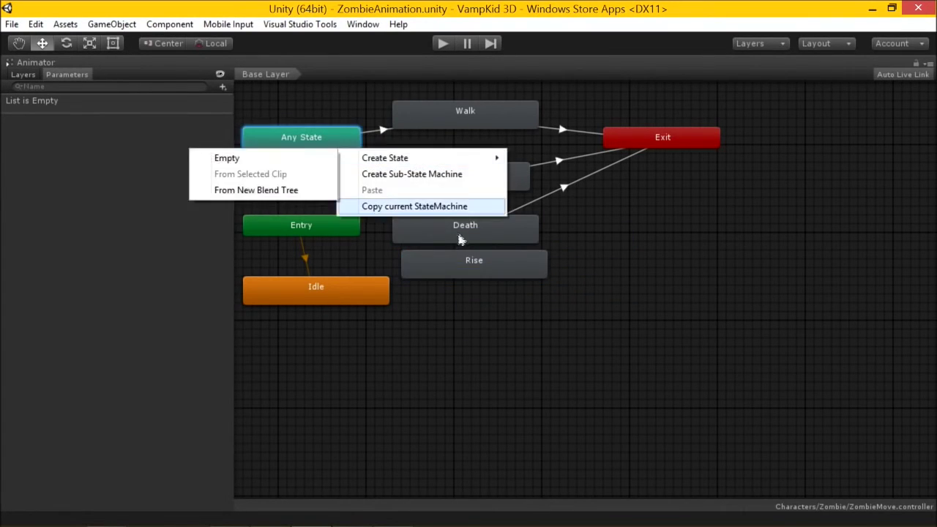
left_click(322, 143)
right_click(324, 143)
left_click(366, 149)
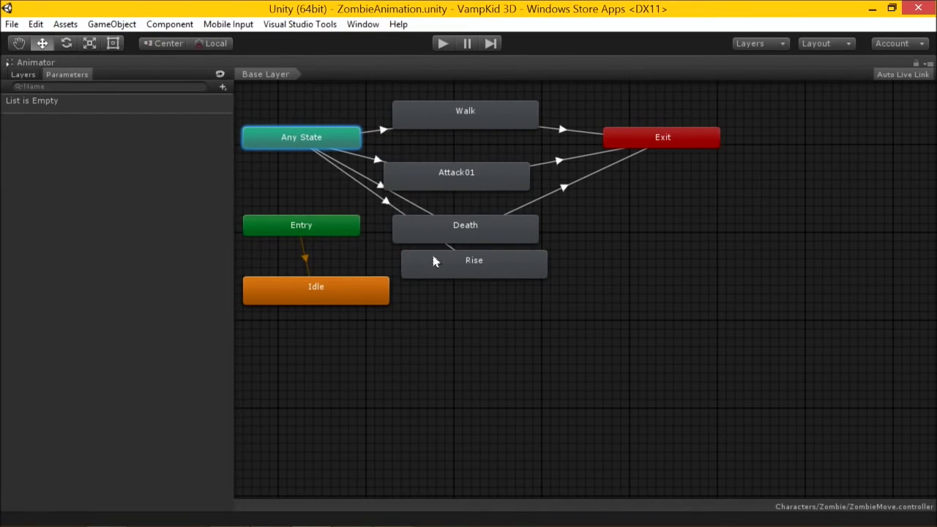
left_click(441, 276)
left_click_drag(441, 276, 442, 290)
right_click(442, 289)
left_click(497, 297)
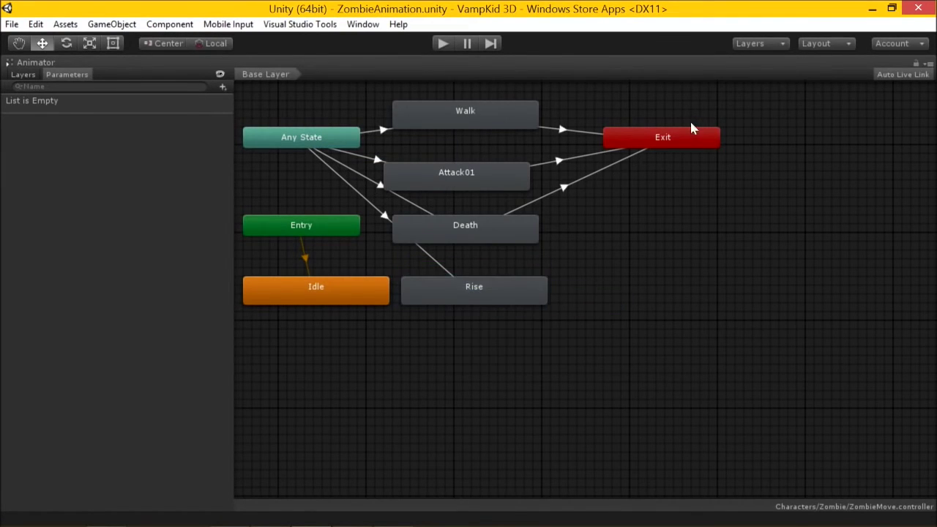
right_click(497, 299)
left_click(512, 303)
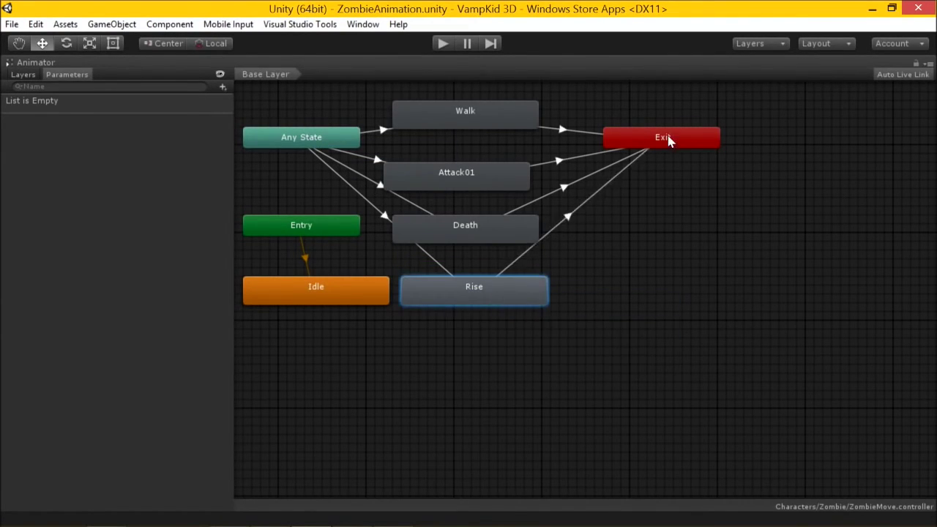
Tidy the positions of Exit, Attack01, Death and Rise
left_click_drag(669, 140, 747, 163)
left_click_drag(434, 182, 461, 173)
left_click_drag(463, 230, 481, 221)
left_click_drag(460, 305, 487, 315)
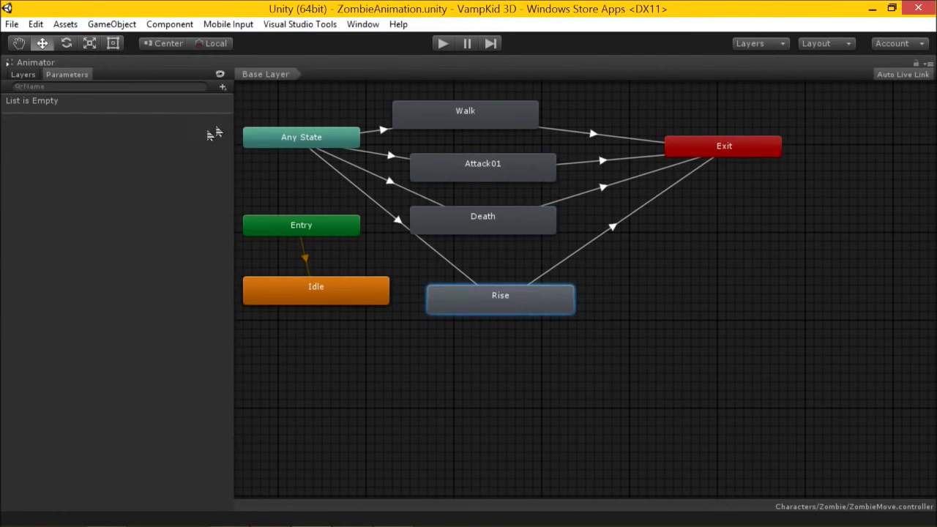
Add a Bool parameter named Walk
left_click_drag(503, 119, 531, 118)
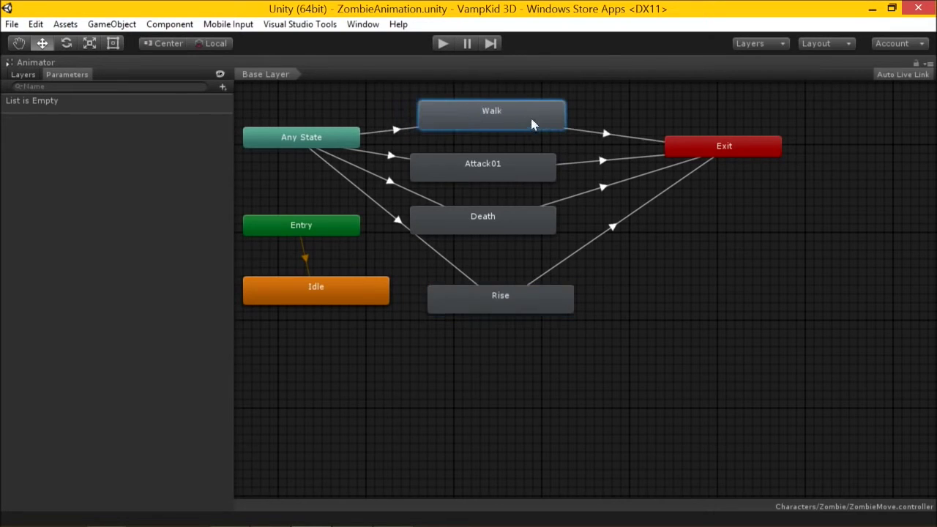
left_click(222, 87)
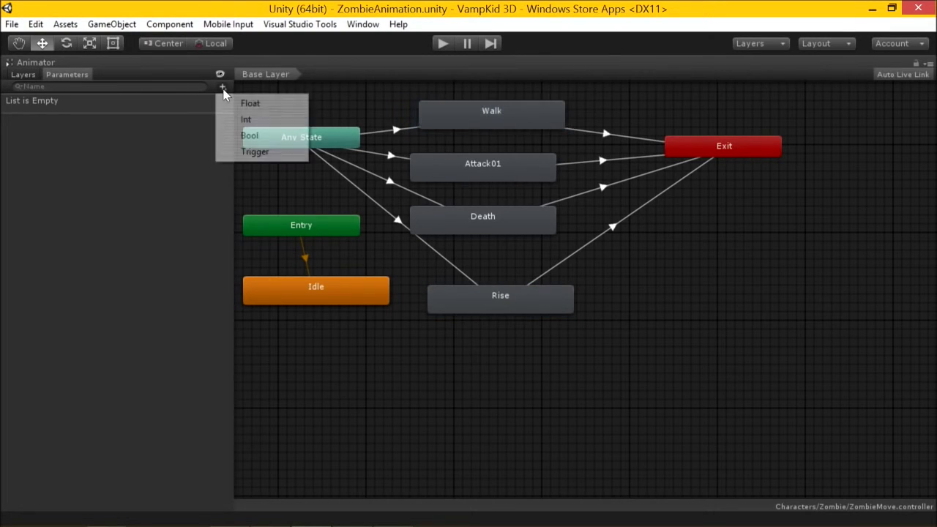
left_click(248, 134)
type("Walk")
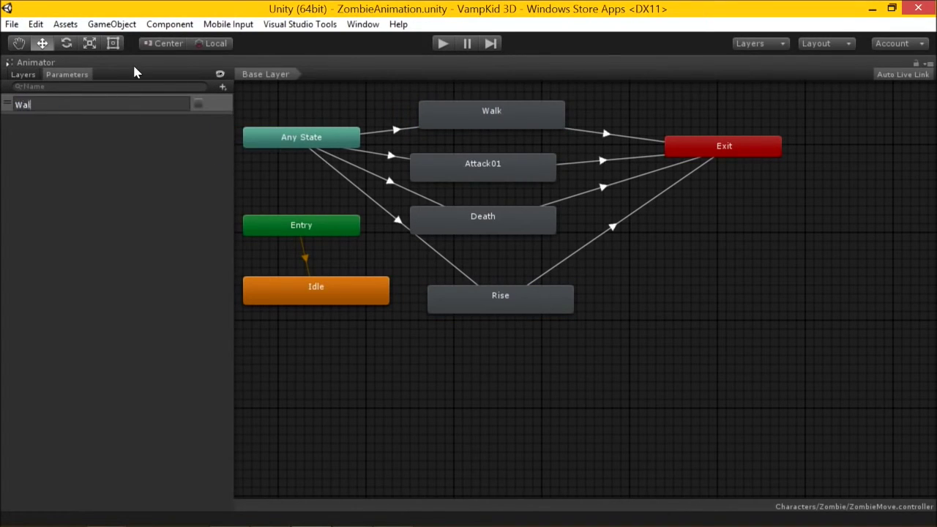
key("Return")
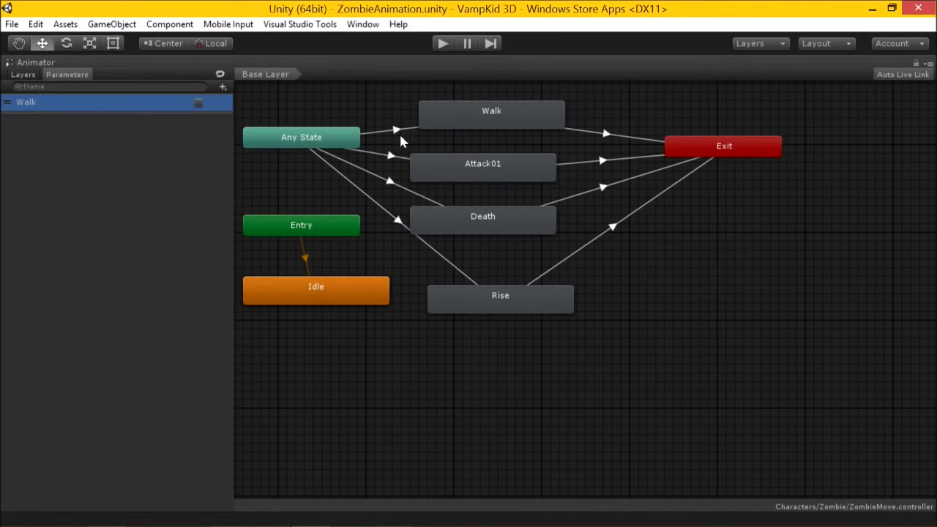
Add a Trigger parameter named Attack1
left_click(223, 87)
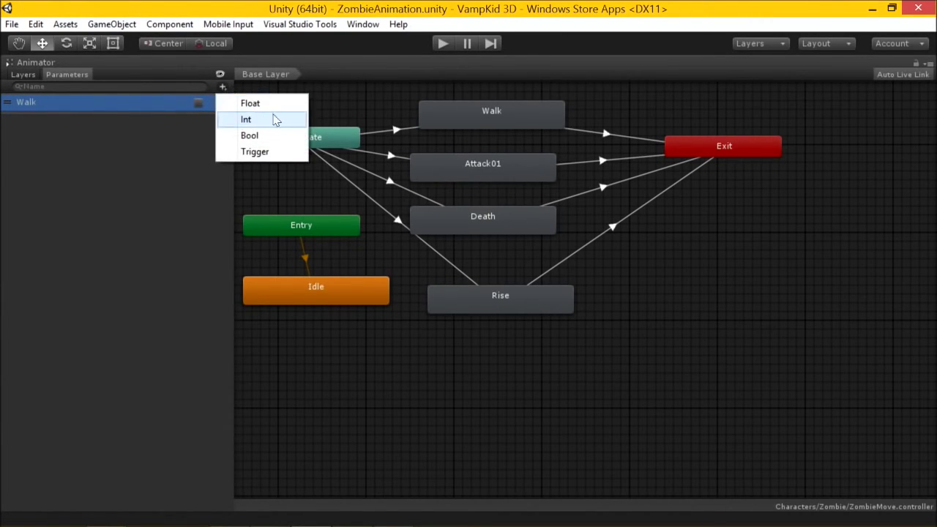
left_click(378, 108)
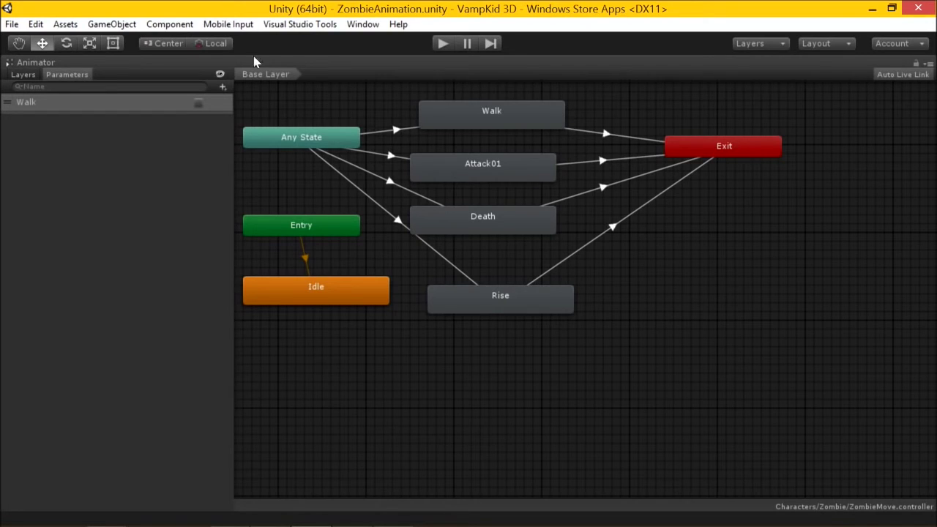
left_click_drag(481, 157, 488, 163)
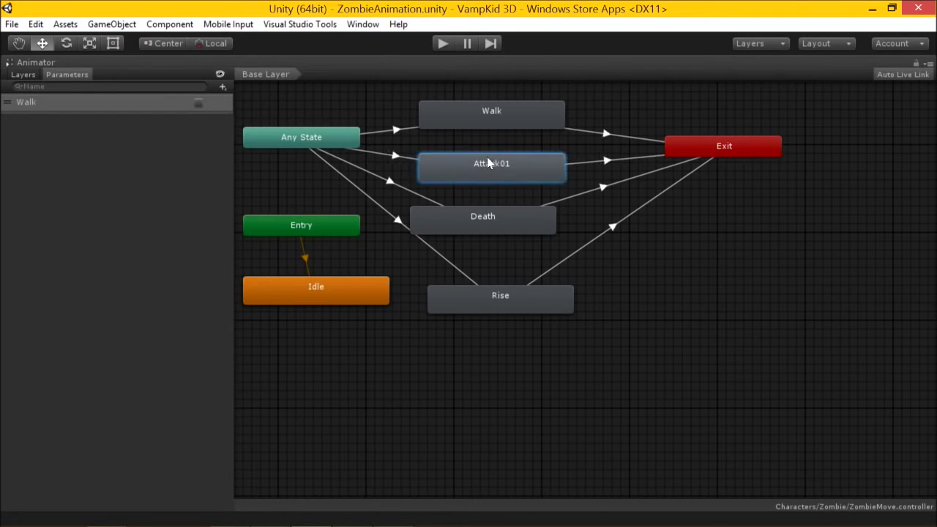
left_click(222, 88)
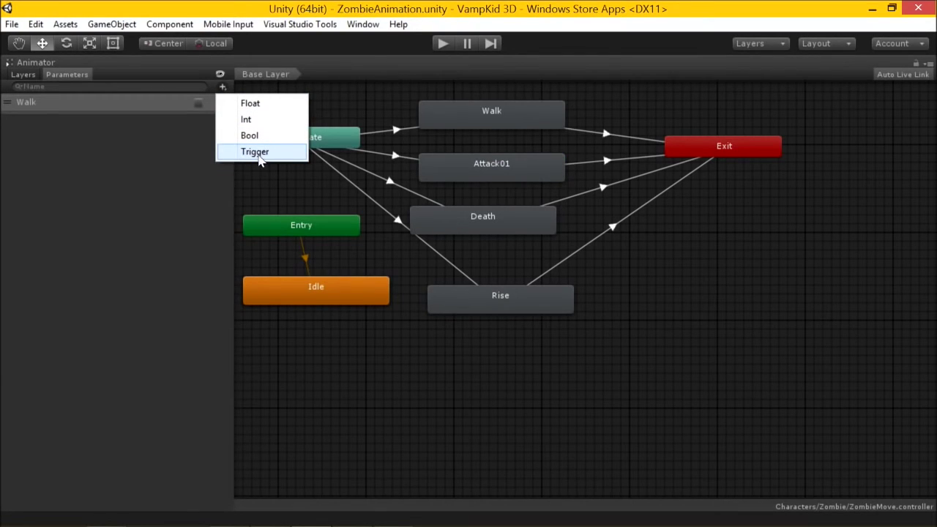
left_click(257, 153)
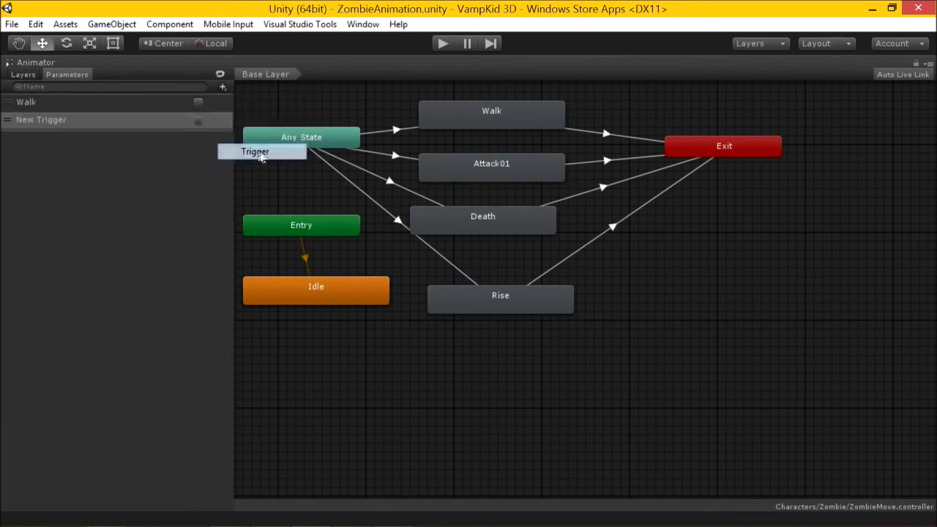
type("Attac")
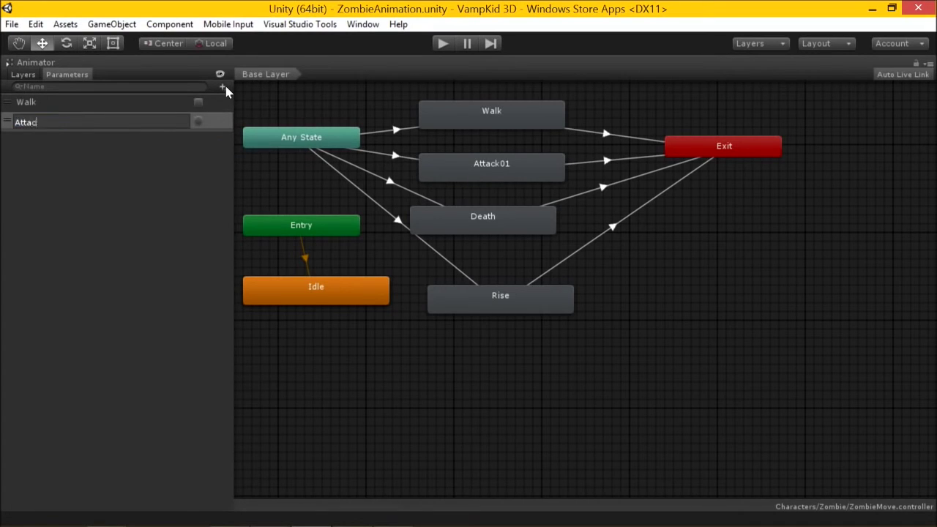
type("k1")
key("Return")
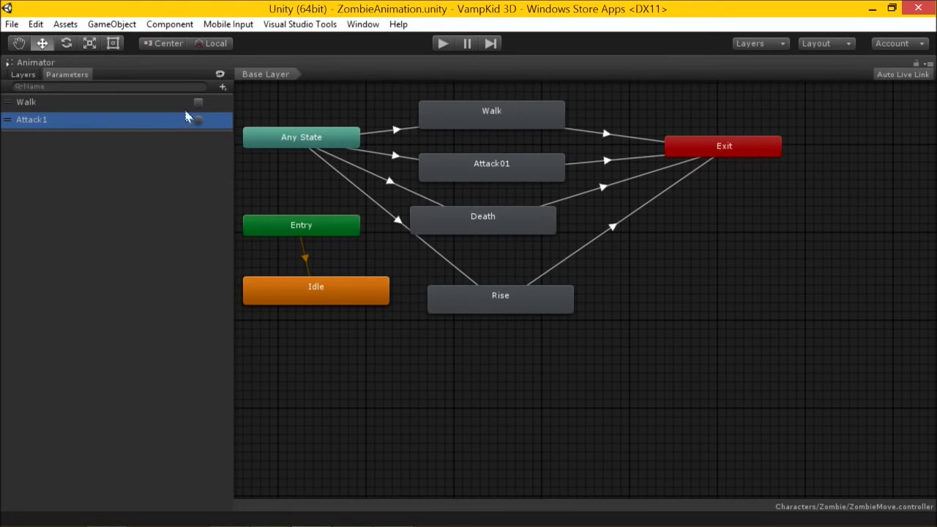
Add a Trigger parameter named Death, correcting the mistyped 'Deathj'
left_click(223, 87)
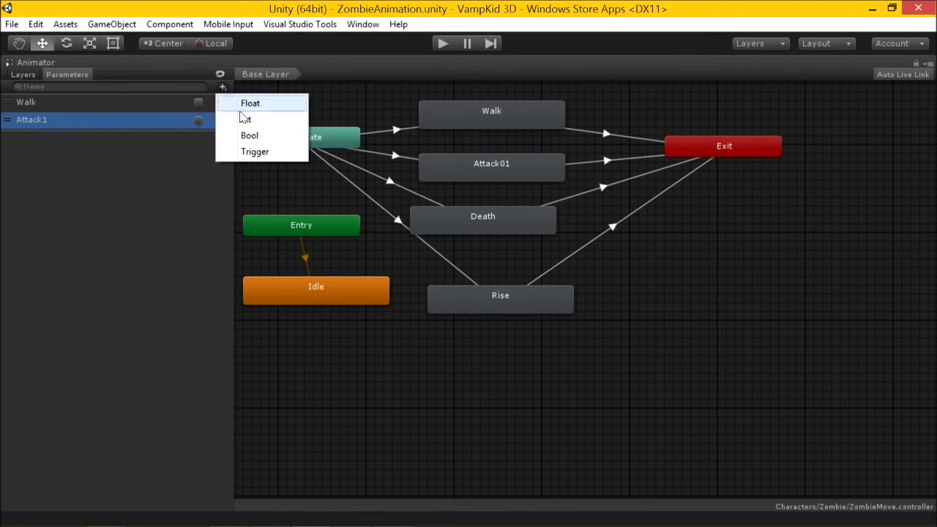
left_click(249, 152)
type("Deathj")
key("Return")
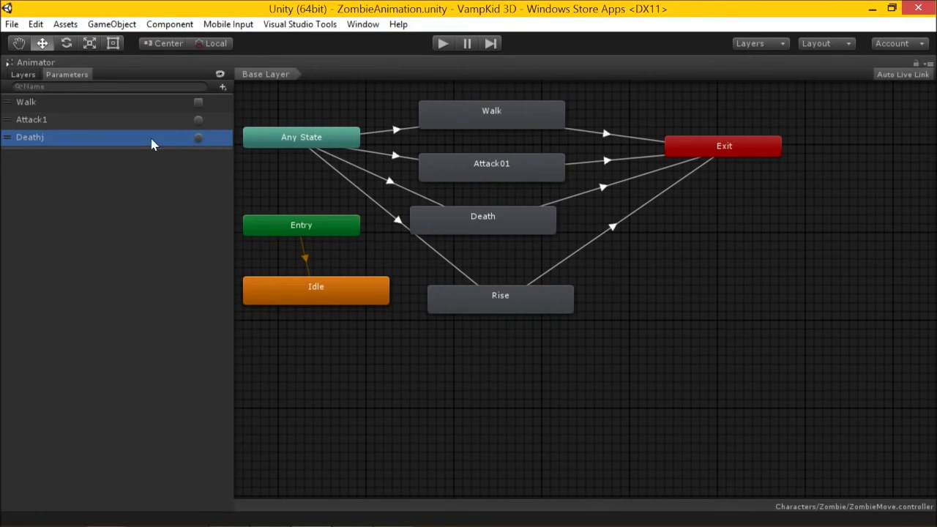
double_click(88, 141)
left_click(53, 138)
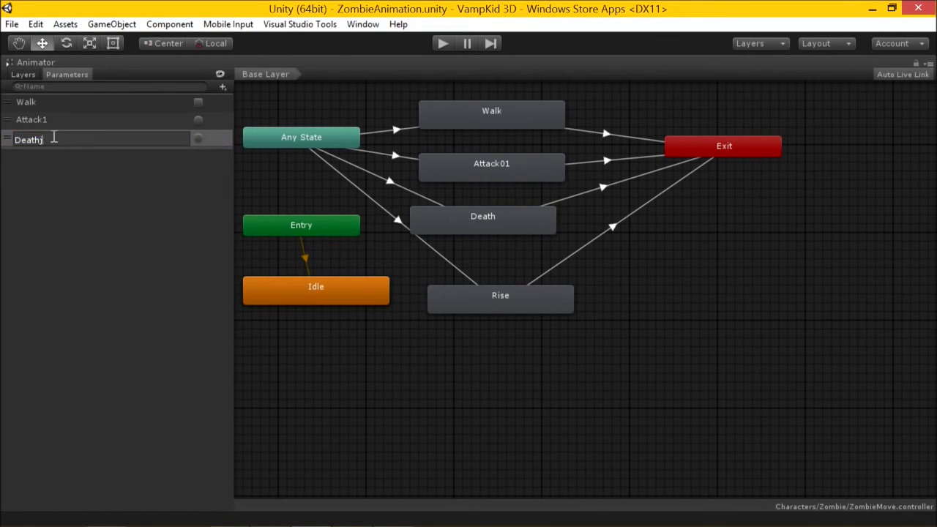
key("Return")
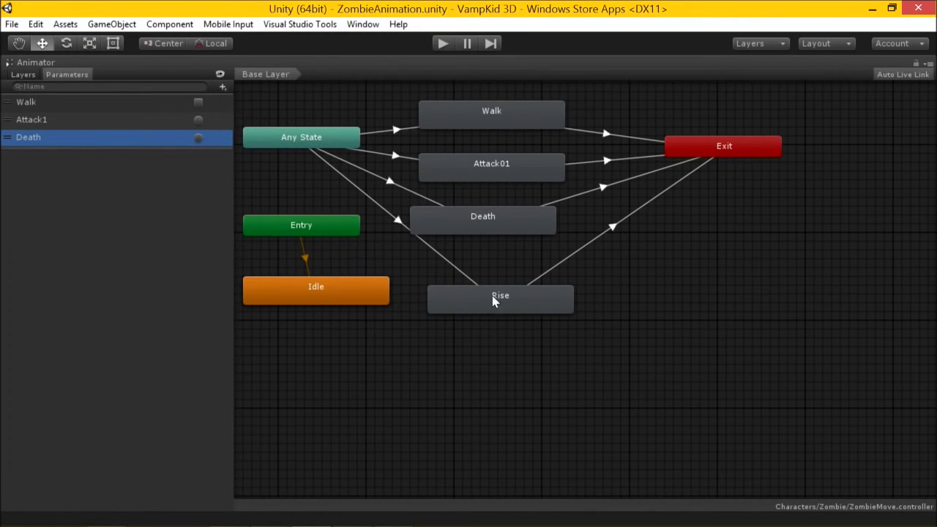
Move the Rise state beside Idle and add a Rise Trigger parameter
left_click_drag(493, 300, 469, 292)
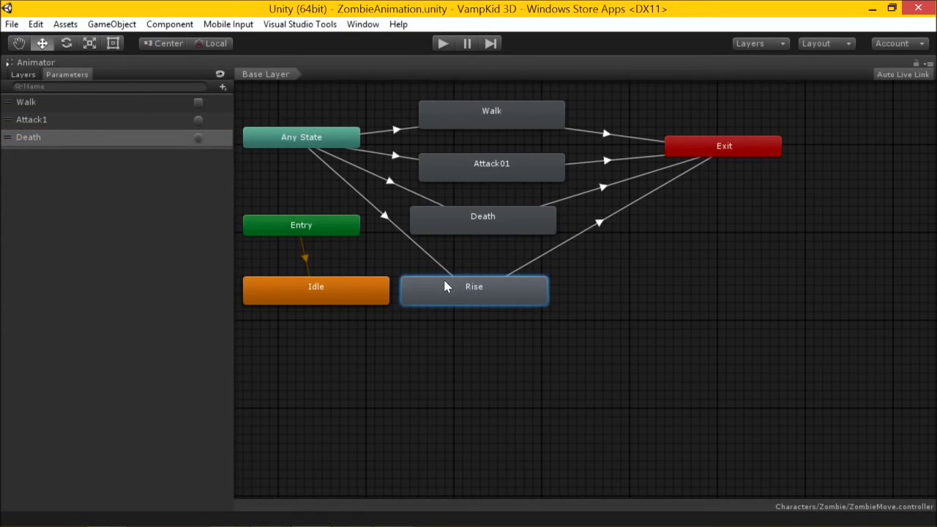
left_click(223, 87)
left_click(272, 153)
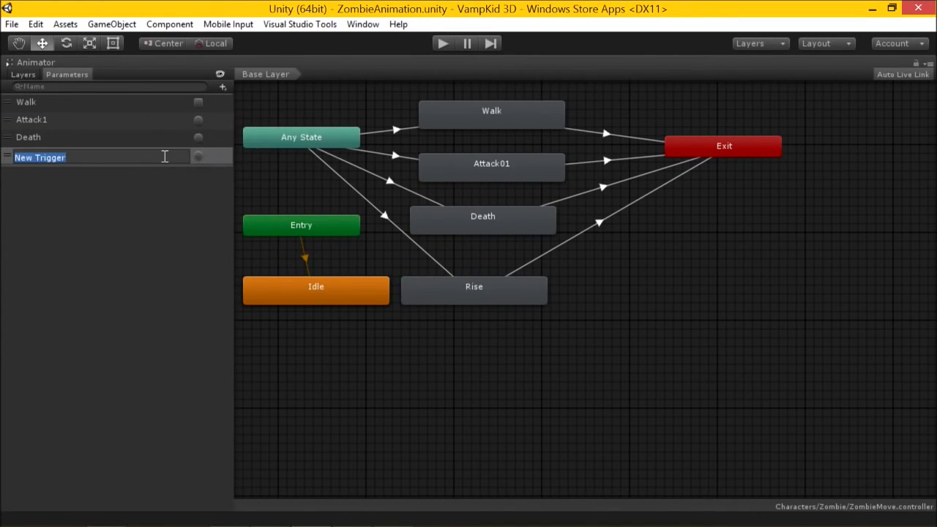
type("Rise")
key("Return")
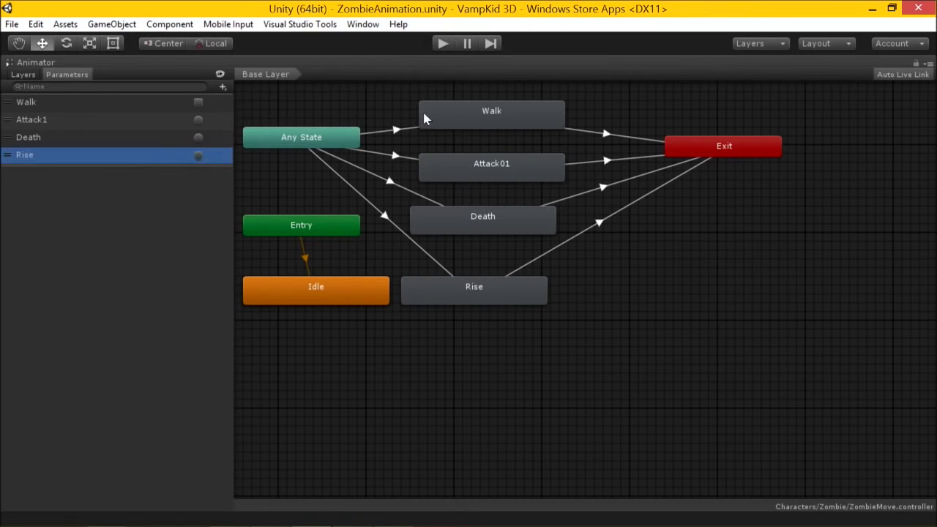
key("shift+space")
left_click(449, 131)
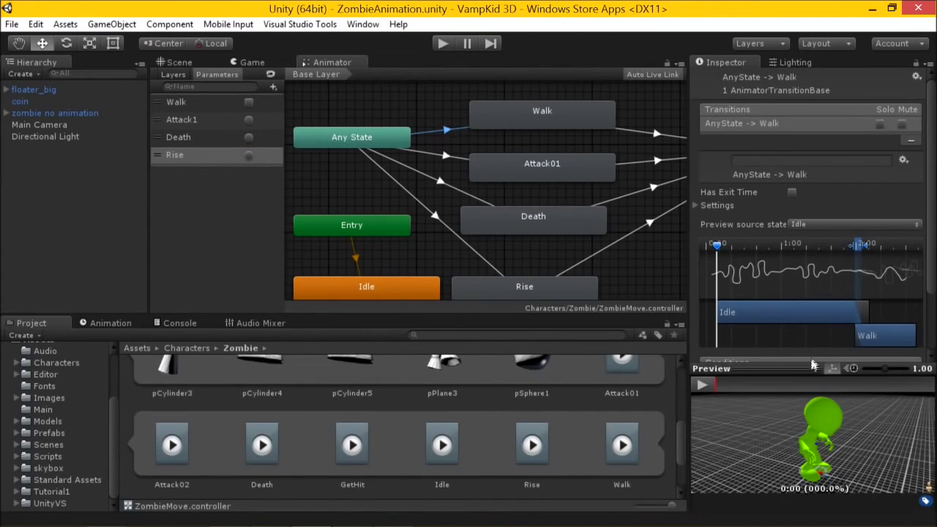
Give the Any State-to-Walk transition a Walk condition and Any State-to-Attack01 an Attack1 condition
left_click_drag(812, 364, 813, 433)
scroll(905, 375, "down", 1)
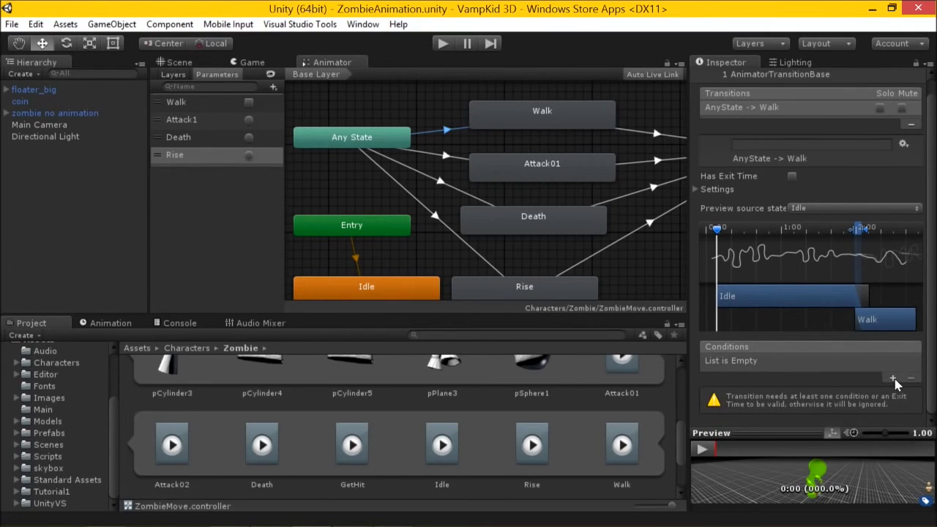
left_click(893, 378)
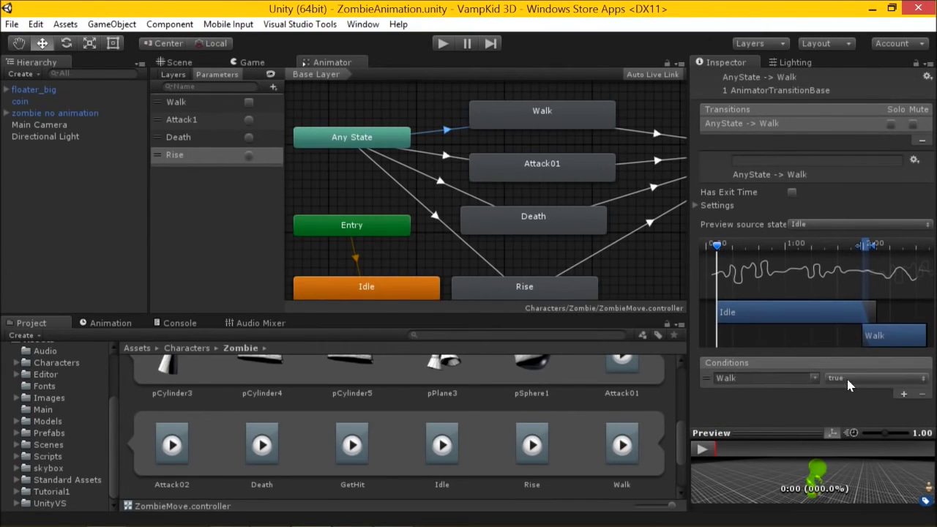
left_click(439, 157)
left_click(903, 394)
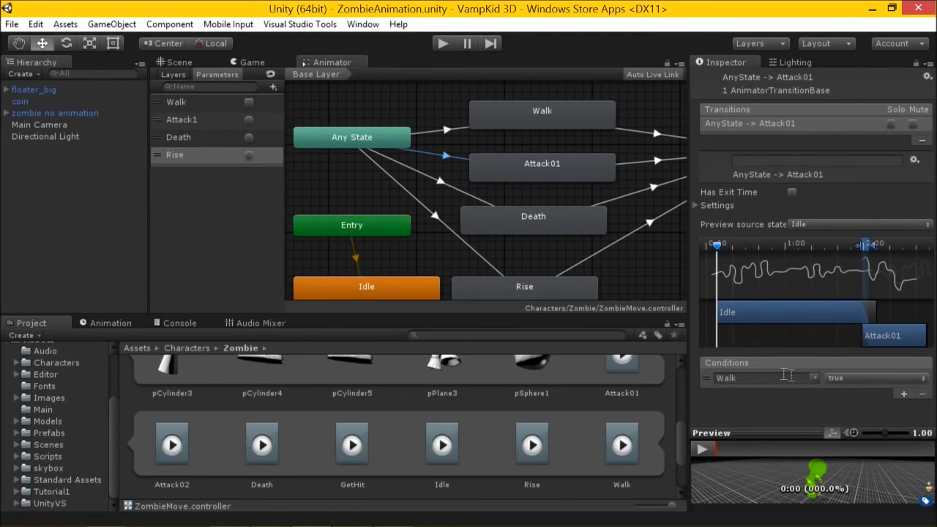
left_click(813, 378)
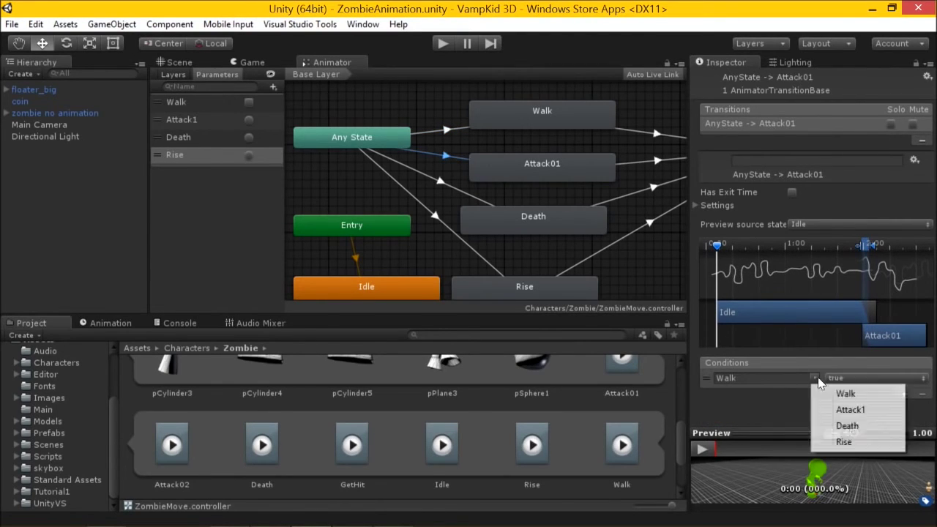
left_click(849, 410)
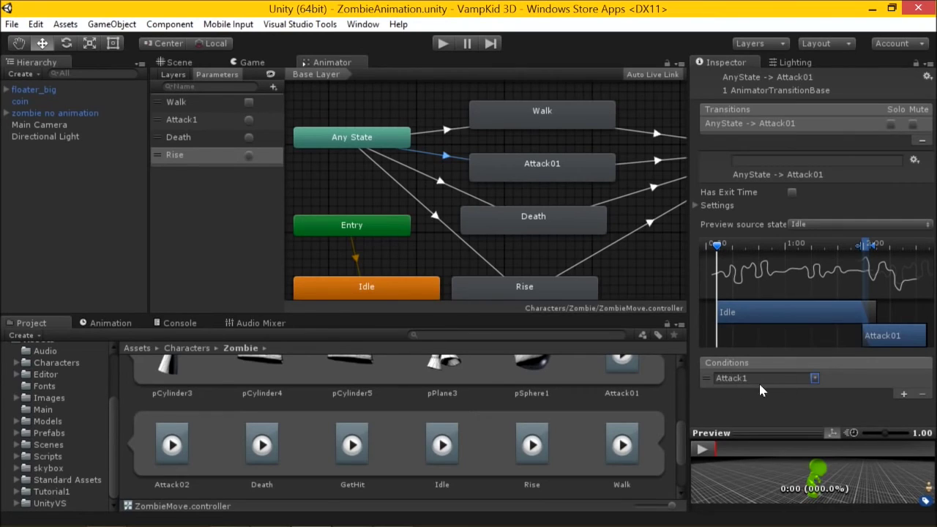
Set the Any State-to-Death transition's condition to the Death parameter
left_click(515, 218)
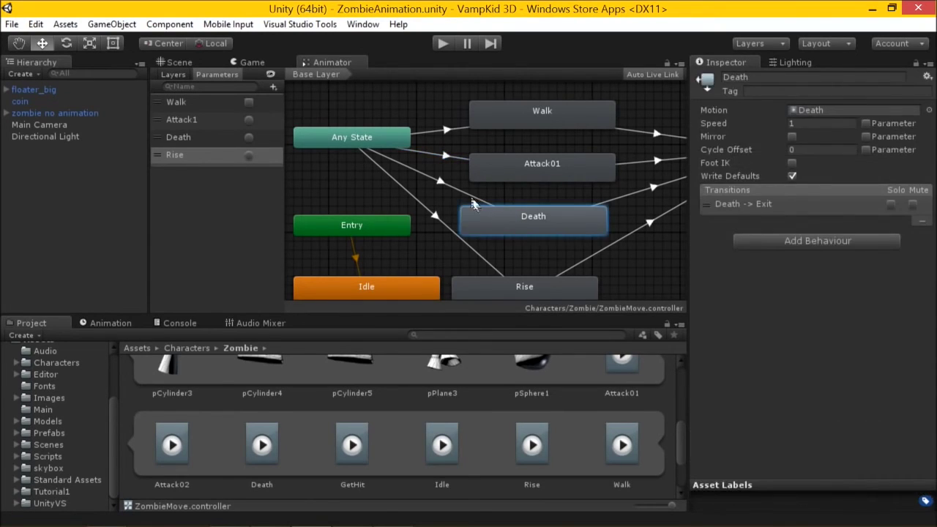
left_click(472, 196)
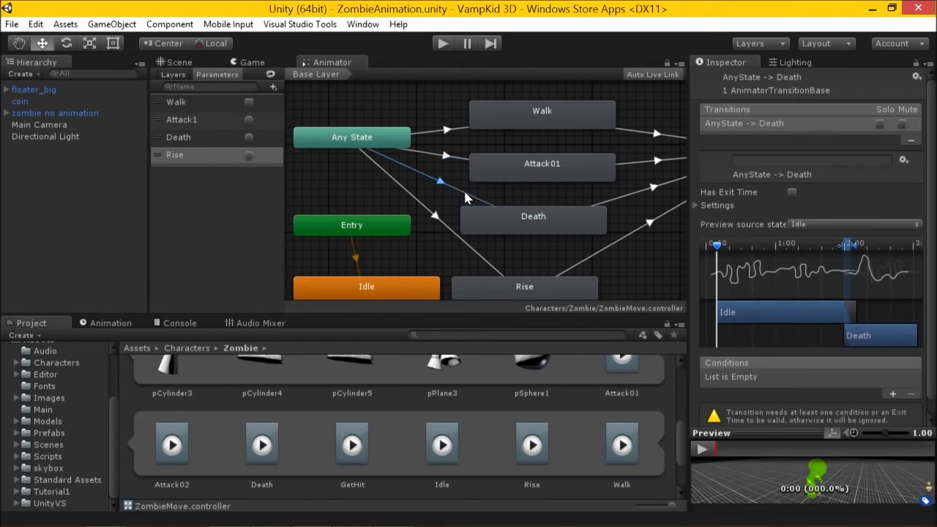
left_click(892, 394)
left_click(816, 379)
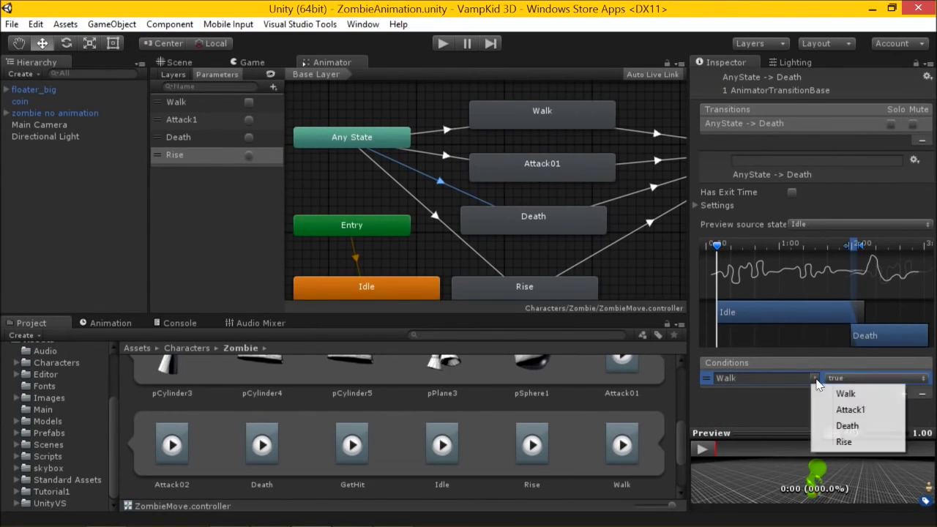
left_click(837, 427)
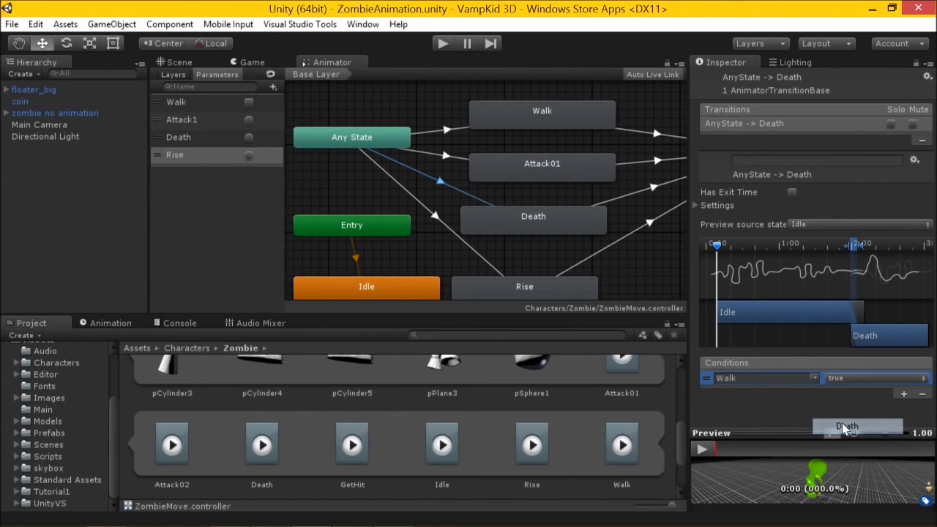
Set the Any State-to-Rise transition's condition to the Rise parameter
left_click(477, 221)
left_click_drag(500, 277, 503, 259)
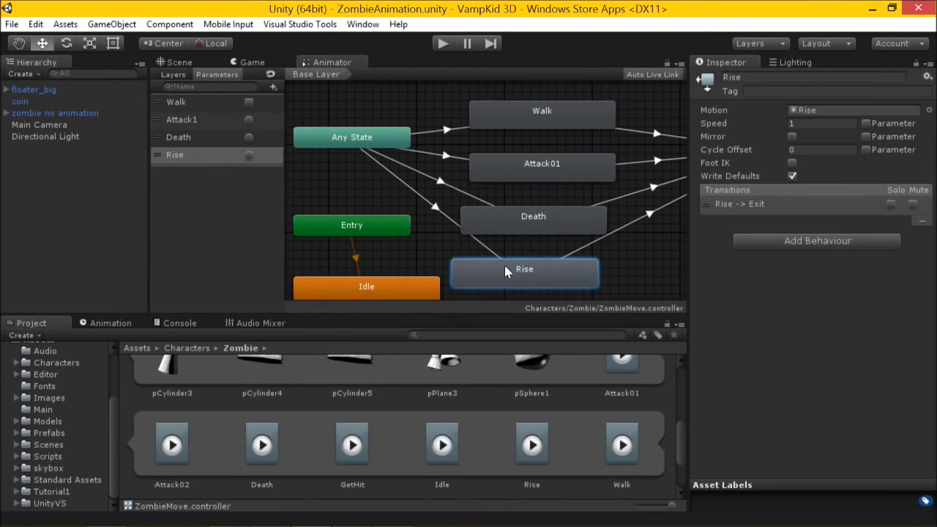
left_click(486, 246)
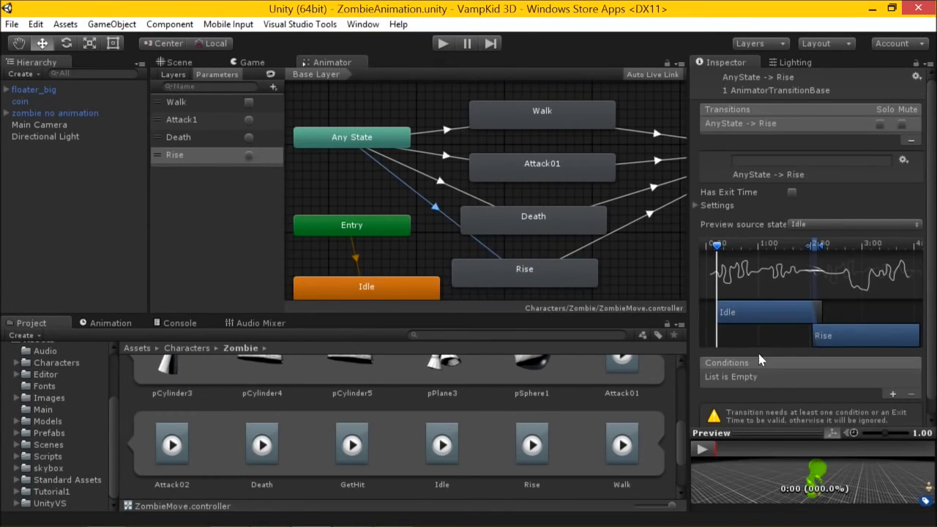
left_click(893, 395)
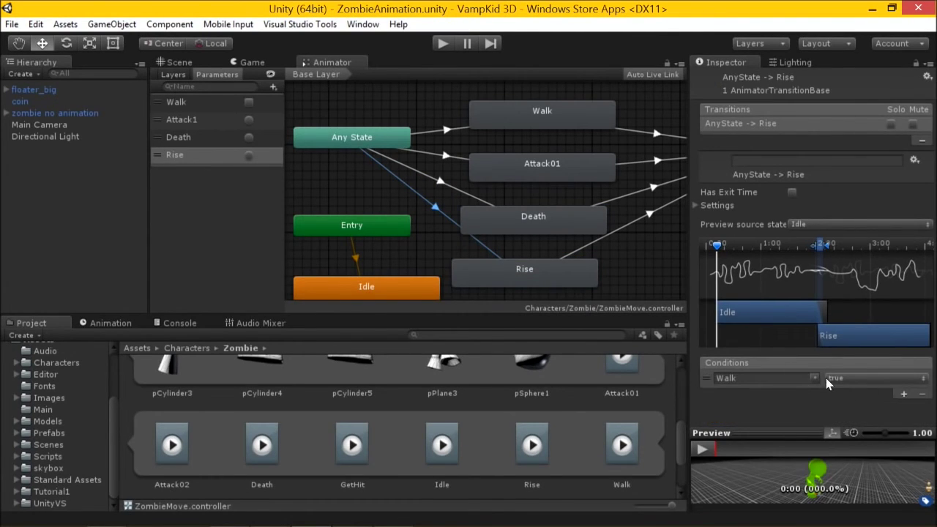
left_click(816, 379)
left_click(831, 442)
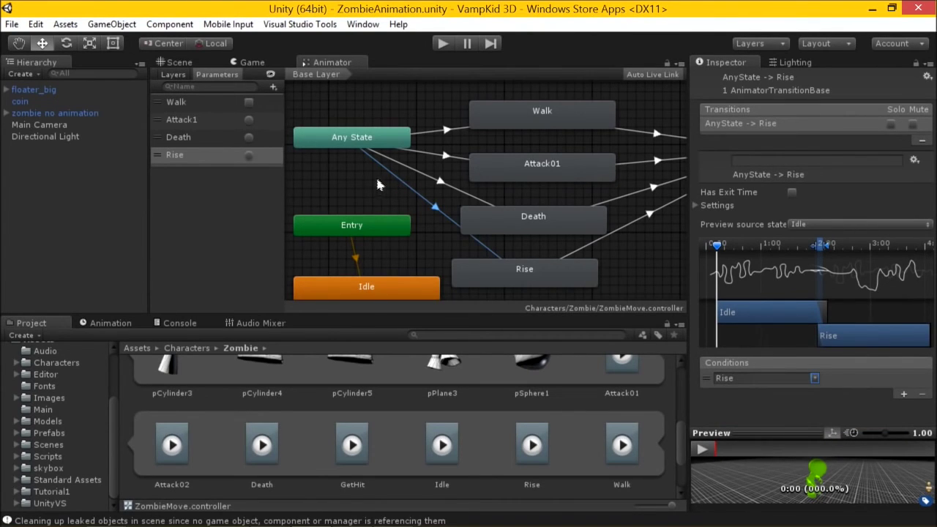
middle_click_drag(377, 185, 410, 161)
Dock the Animator below the Scene view and play-test firing the Walk trigger
left_click_drag(331, 62, 419, 338)
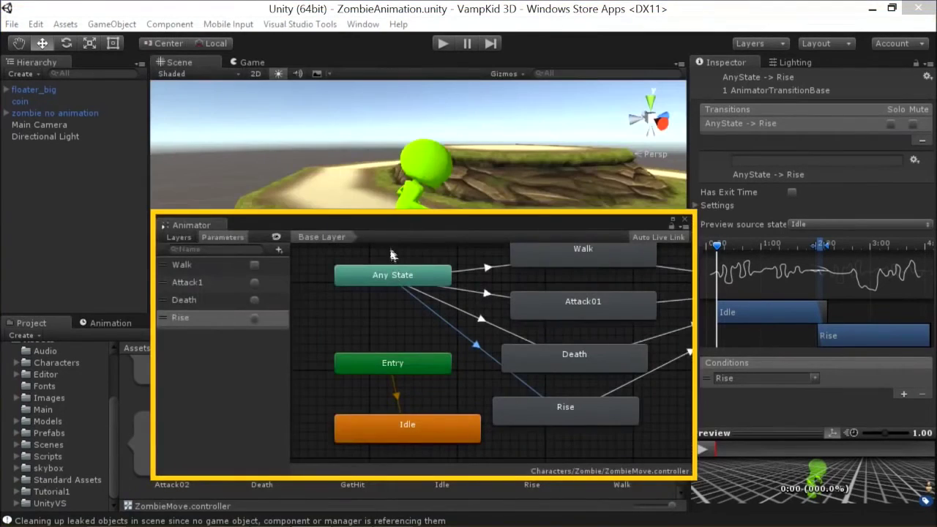
left_click(444, 44)
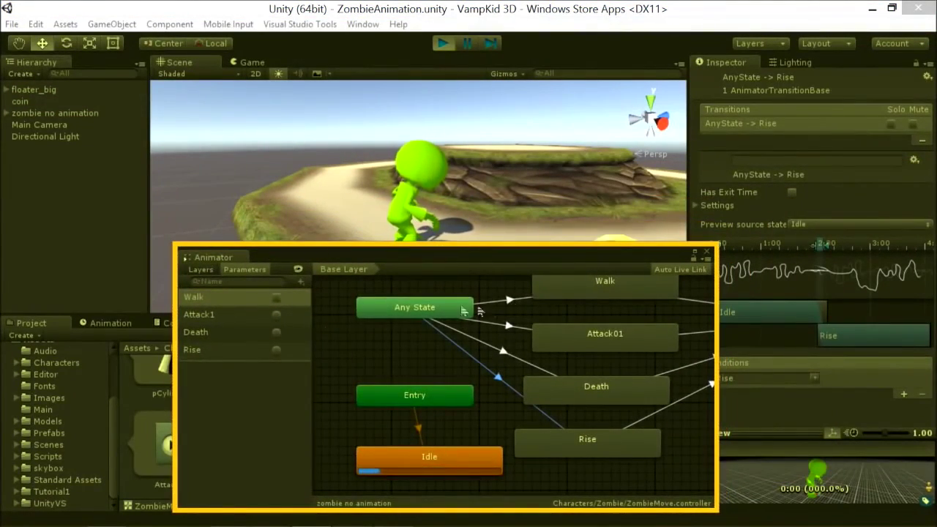
left_click(277, 298)
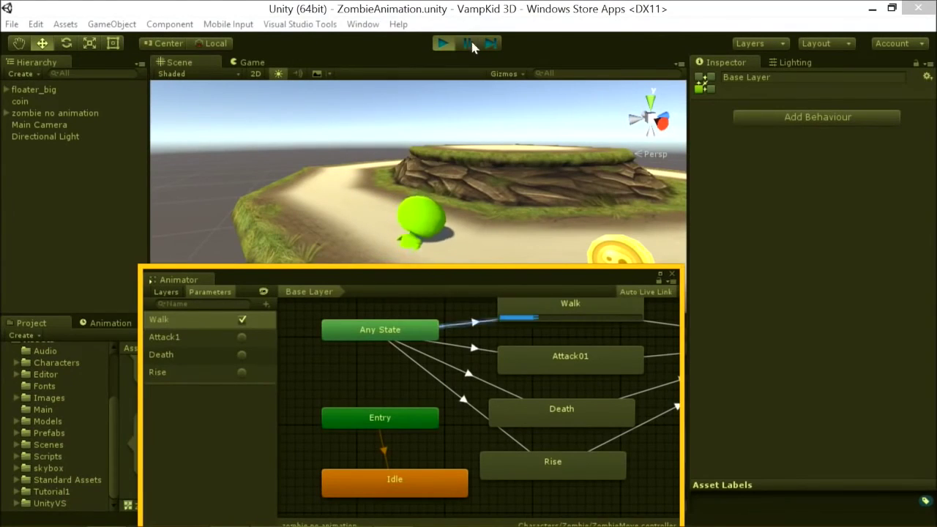
left_click(442, 43)
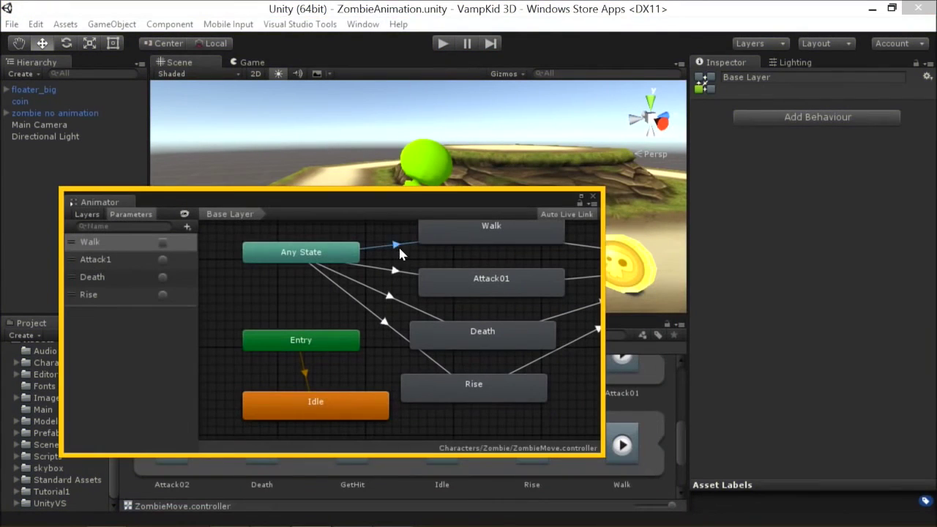
Disable Can Transition To Self on the Any State-to-Walk transition, then play again
left_click(398, 245)
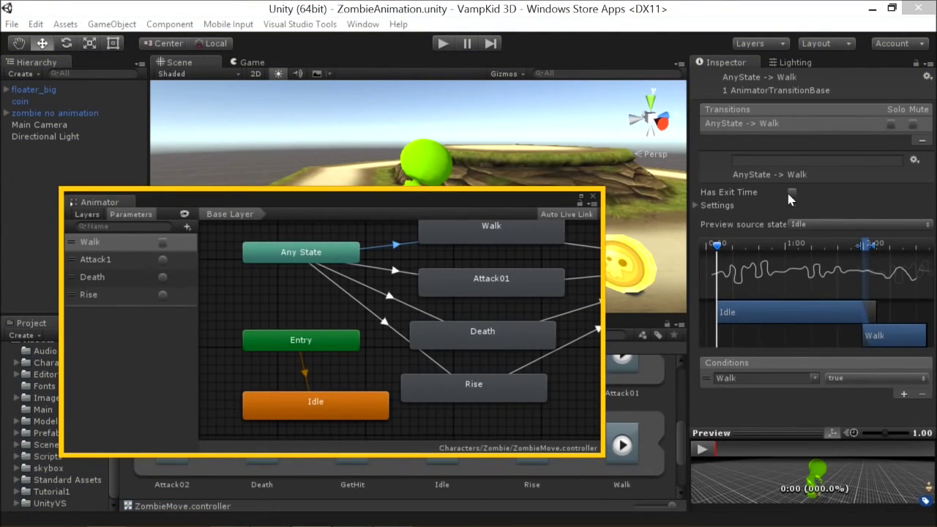
left_click(696, 206)
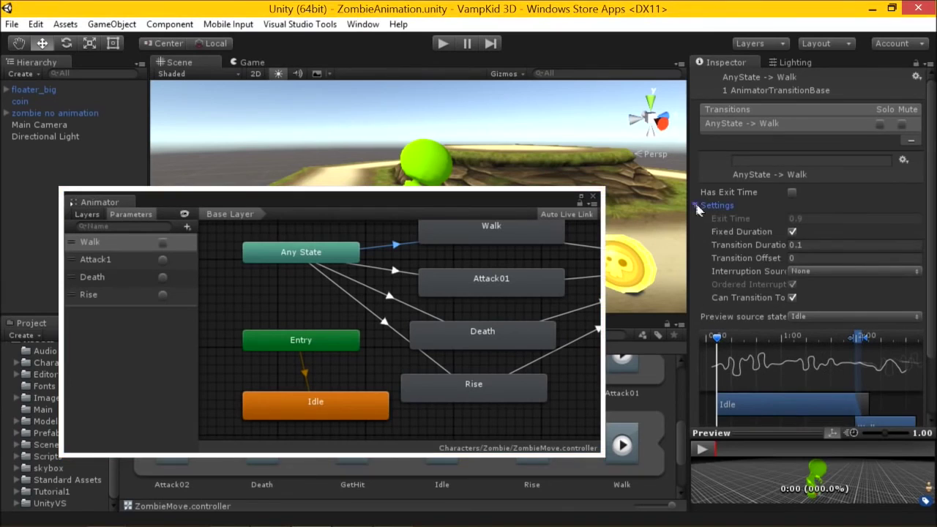
left_click(792, 296)
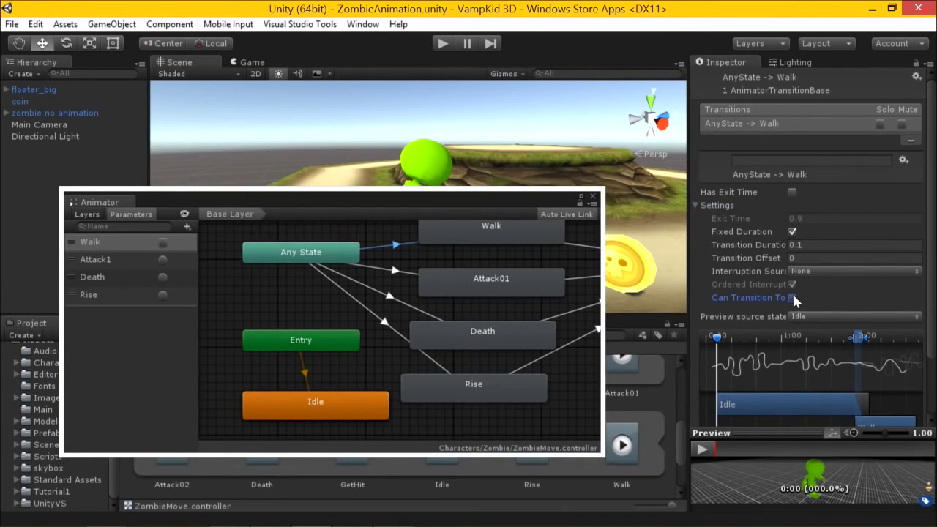
scroll(794, 298, "down", 3)
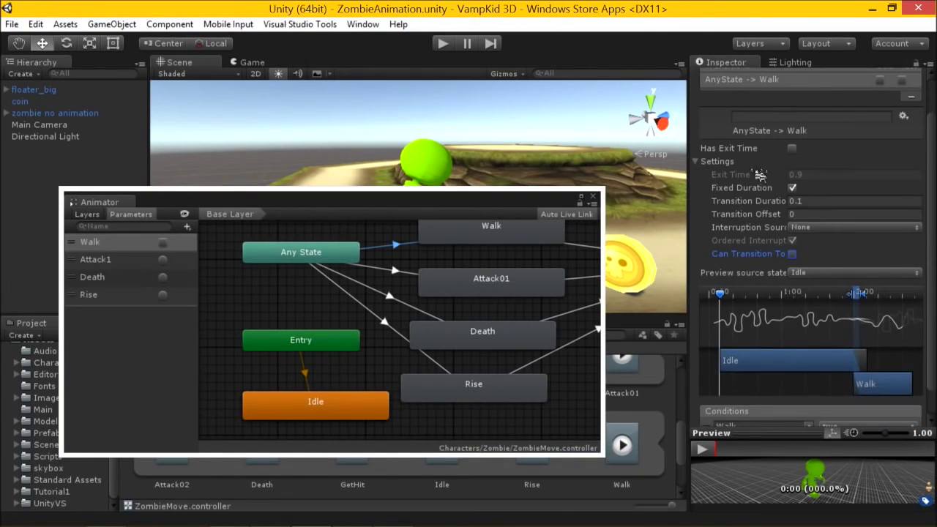
left_click(442, 44)
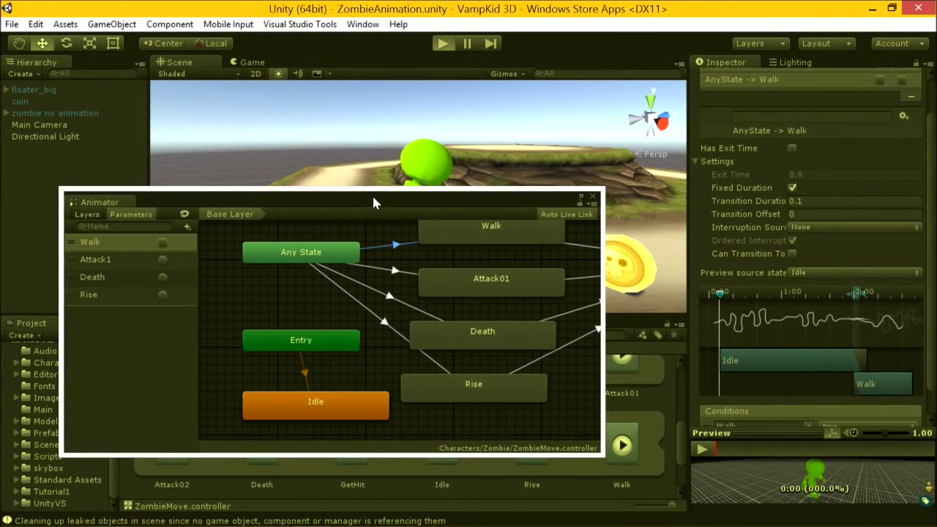
Stop the running play test and uncheck Apply Root Motion on zombie no animation
left_click(161, 241)
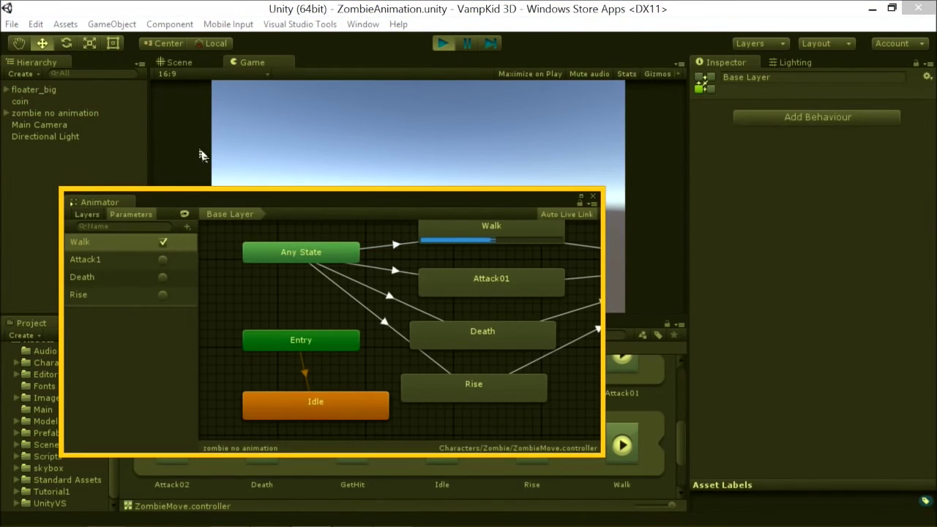
left_click(179, 62)
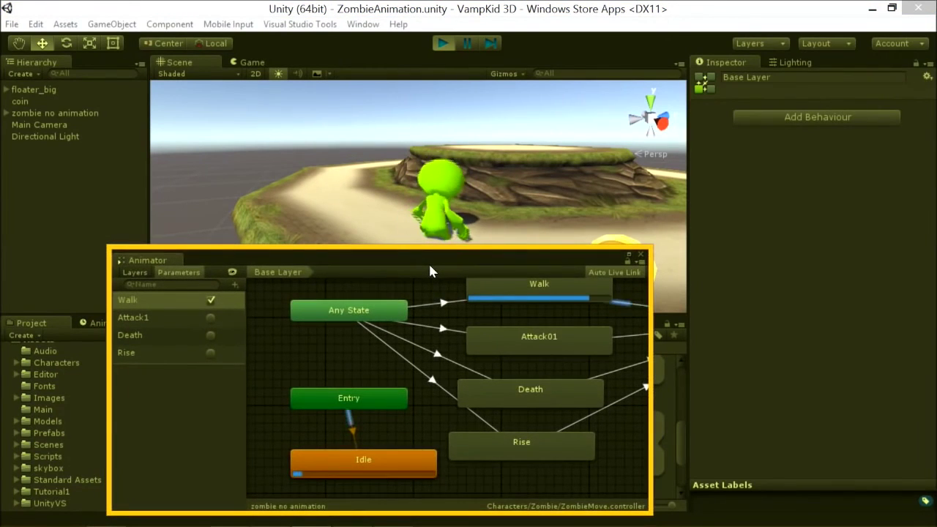
left_click(443, 43)
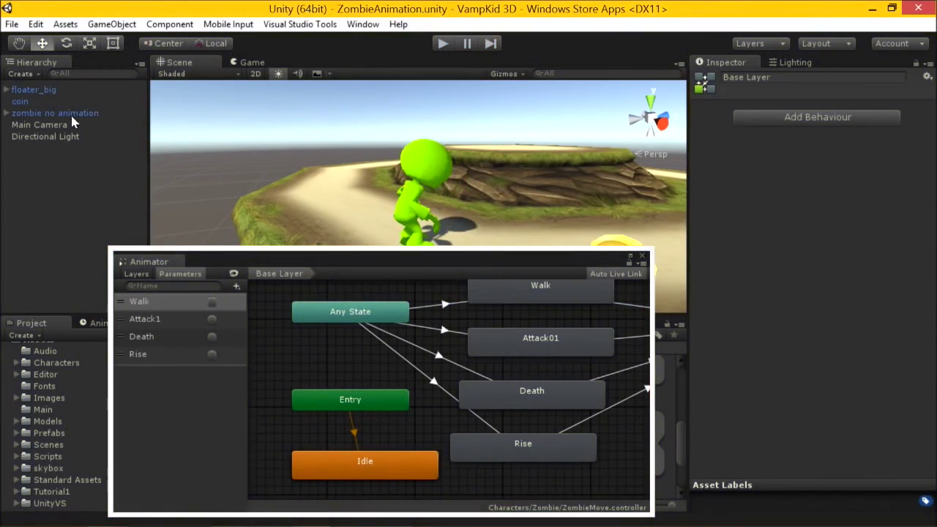
left_click(40, 125)
left_click(54, 113)
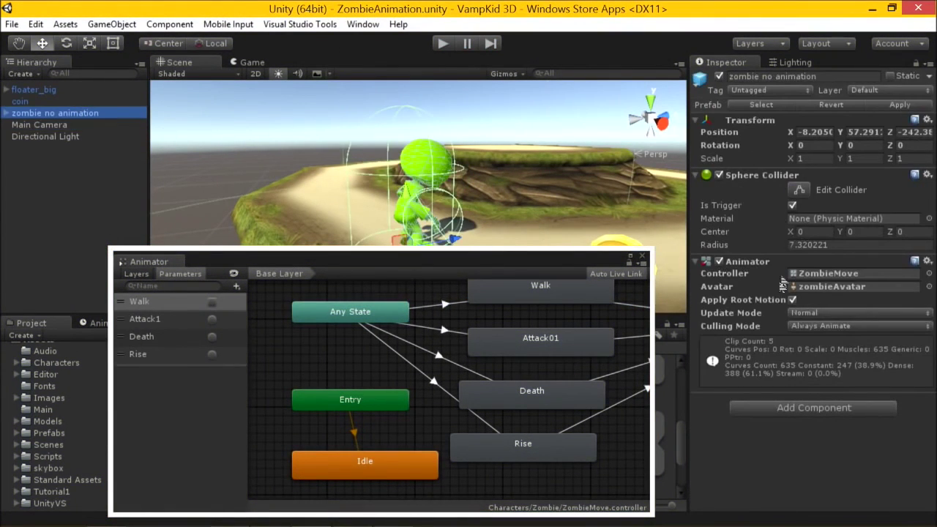
left_click(792, 299)
Play-test with the Walk parameter ticked so the zombie walks, then stop
left_click(443, 44)
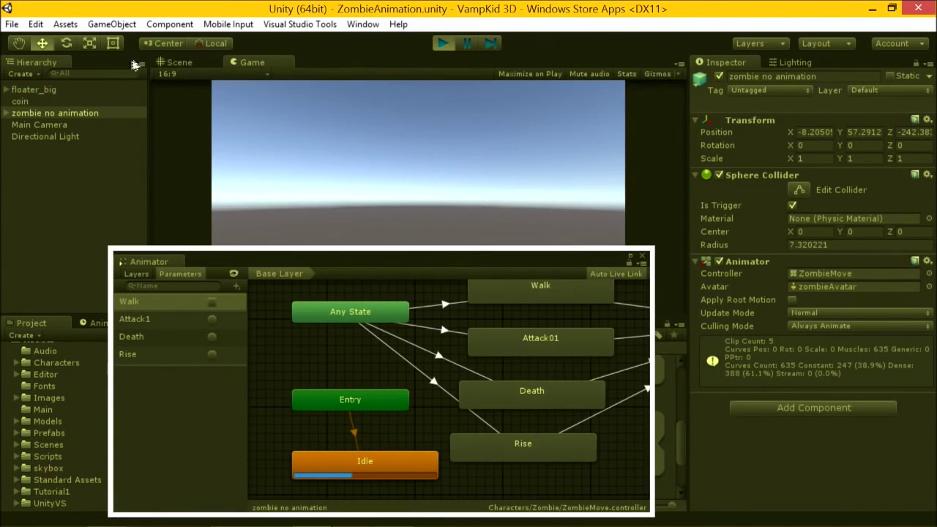
left_click(177, 62)
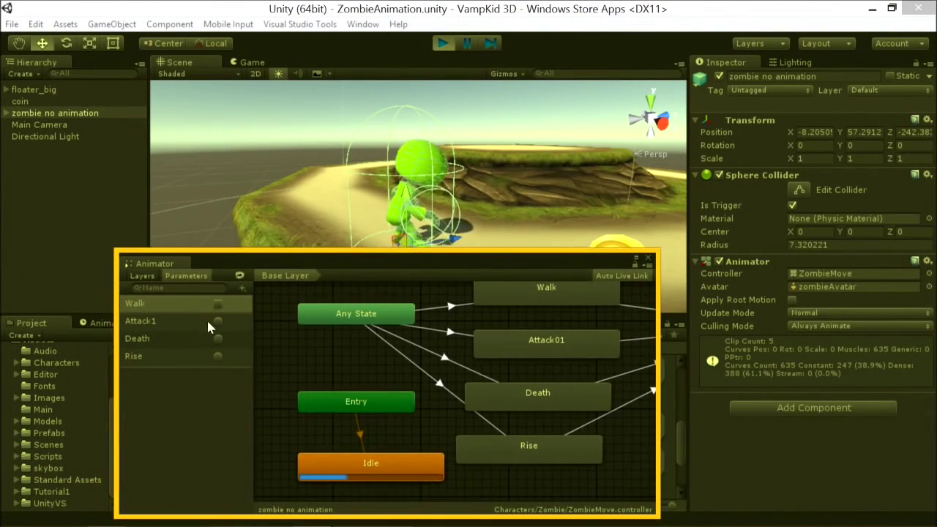
left_click(219, 303)
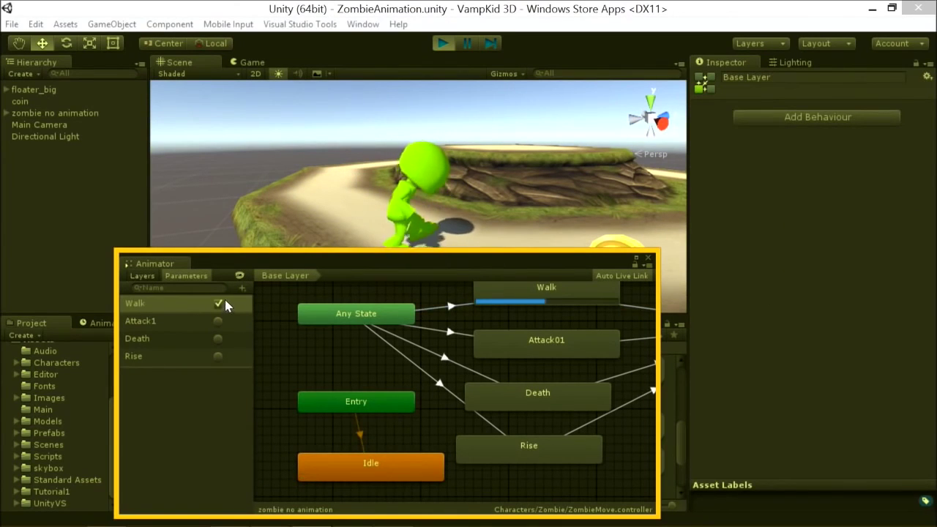
left_click(442, 44)
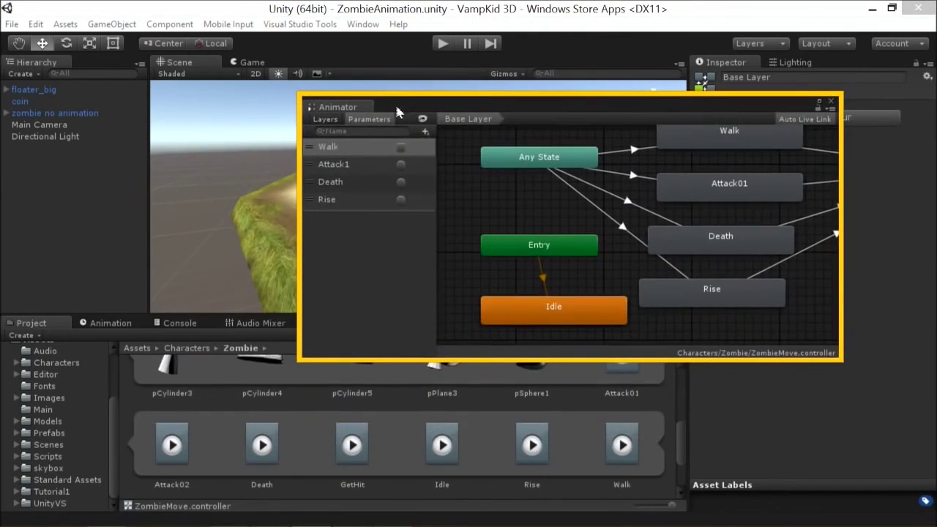
Dock the Animator beside the Scene view and select the zombie@anims asset
left_click_drag(328, 110, 322, 64)
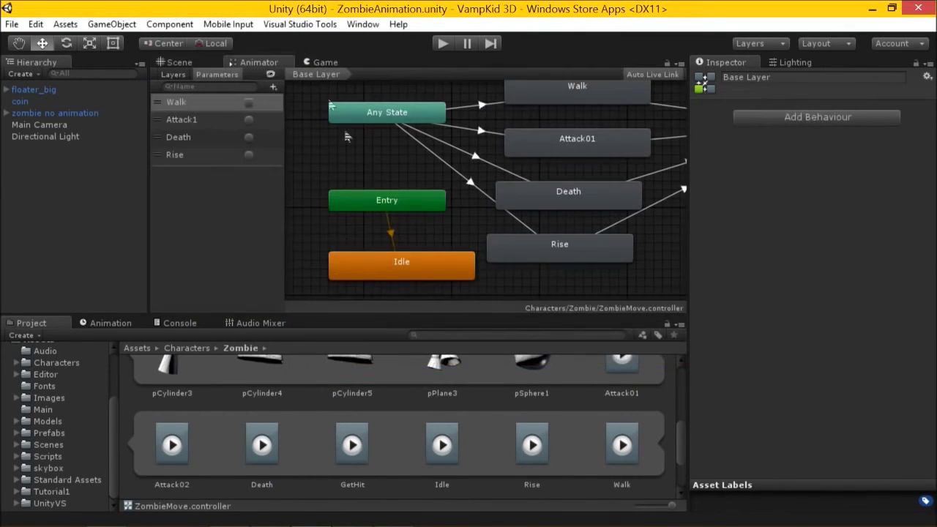
left_click(622, 395)
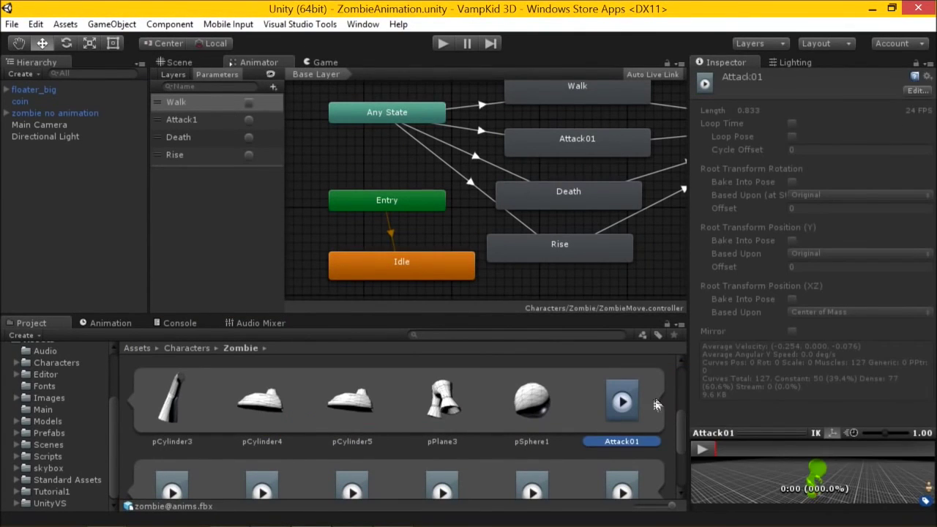
scroll(578, 402, "up", 2)
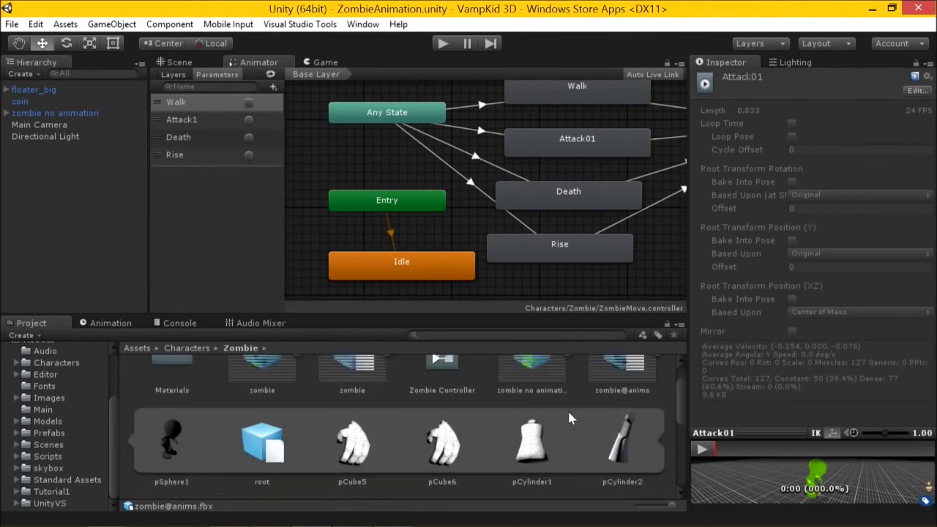
left_click(560, 375)
scroll(585, 399, "up", 2)
left_click(612, 399)
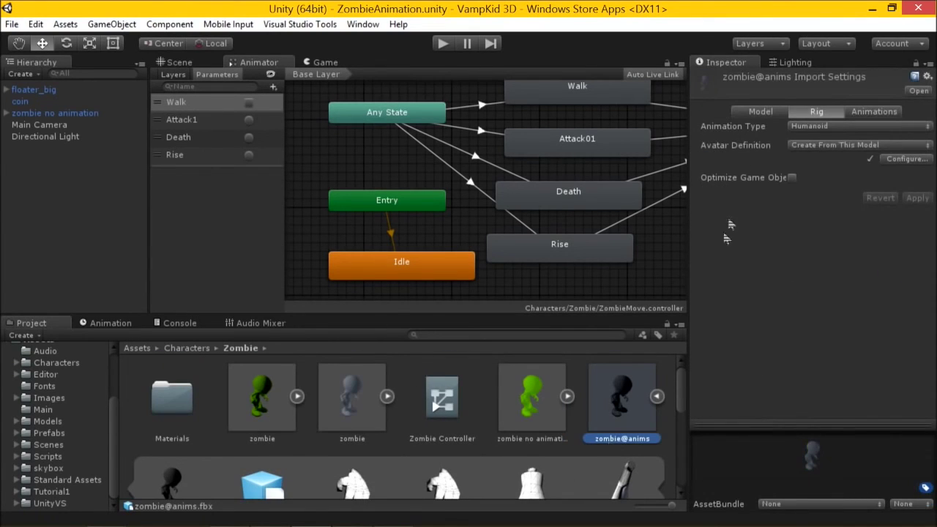
Set Attack01's Root Transform Position (Y) to Center of Mass, then revert it to Original
left_click(874, 112)
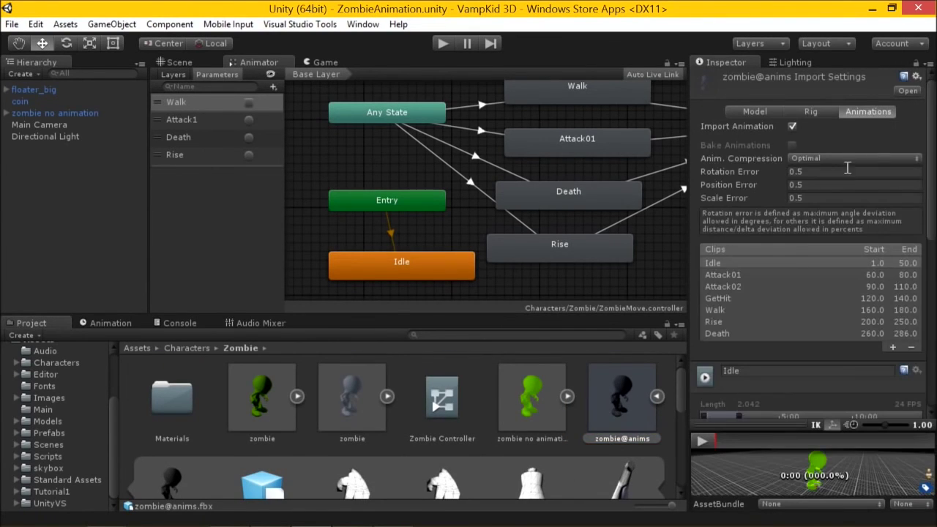
left_click(754, 275)
scroll(786, 309, "down", 5)
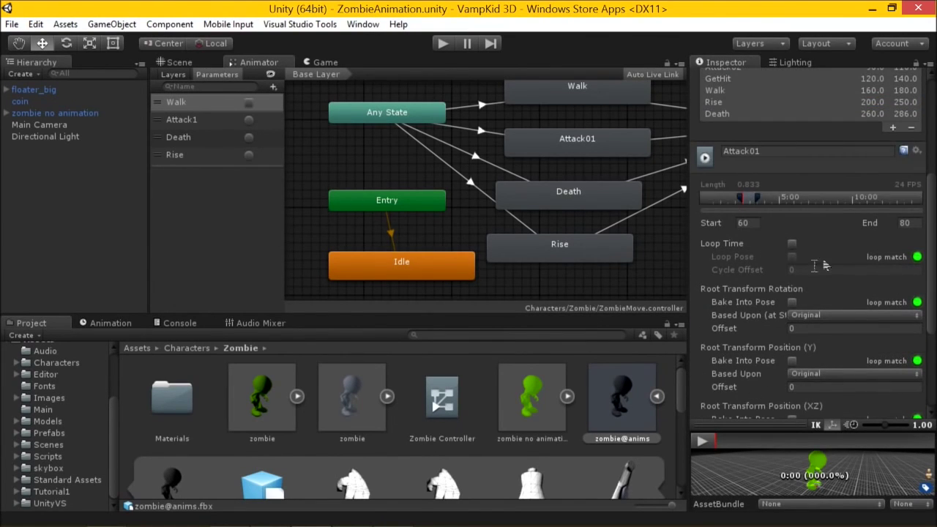
scroll(842, 333, "down", 2)
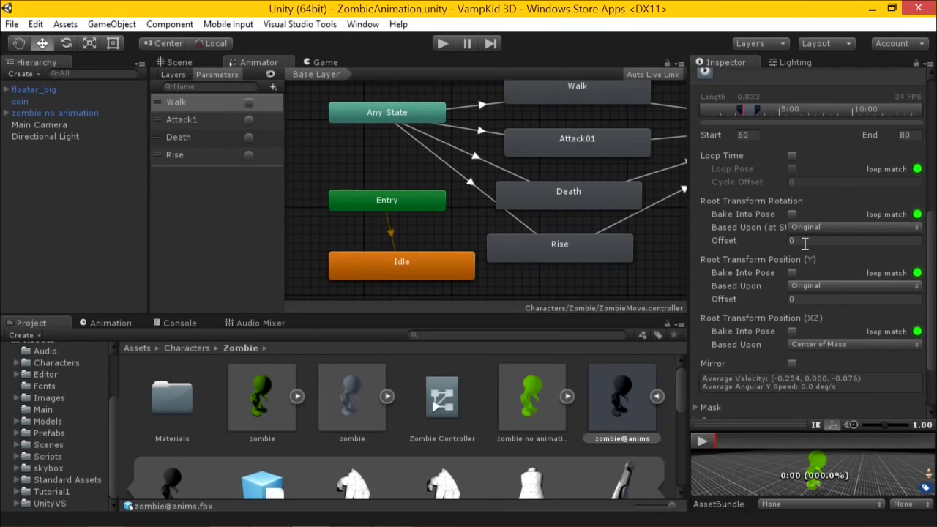
left_click(839, 285)
left_click(834, 319)
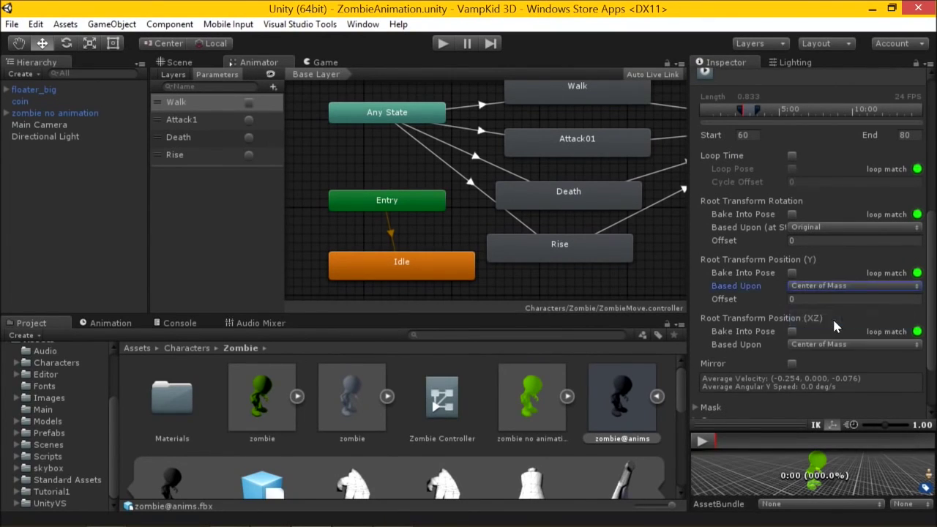
scroll(834, 326, "down", 2)
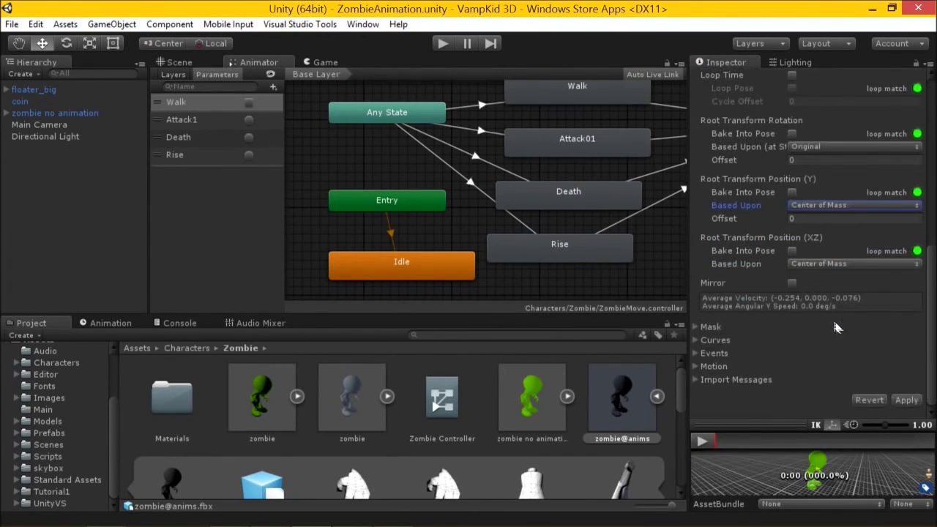
left_click(817, 207)
left_click(819, 222)
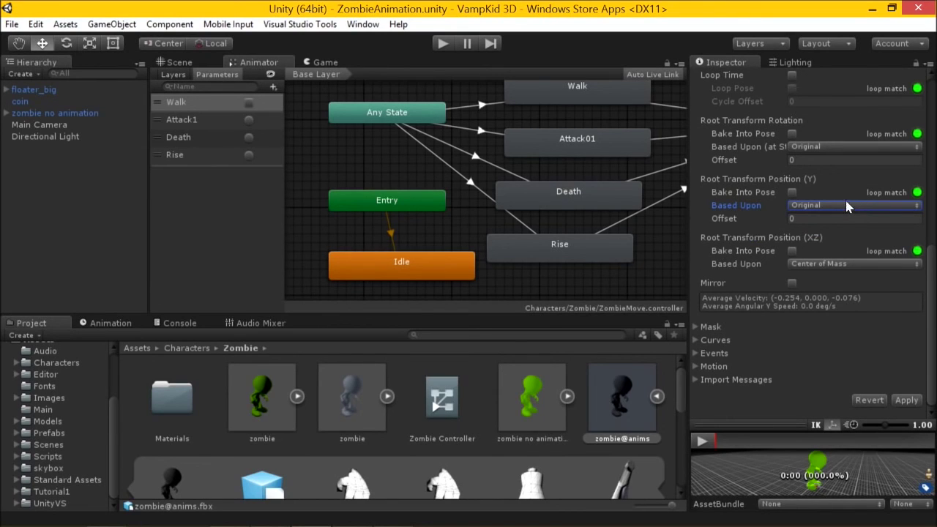
Review the Attack01 clip settings and start a play test
scroll(841, 187, "up", 2)
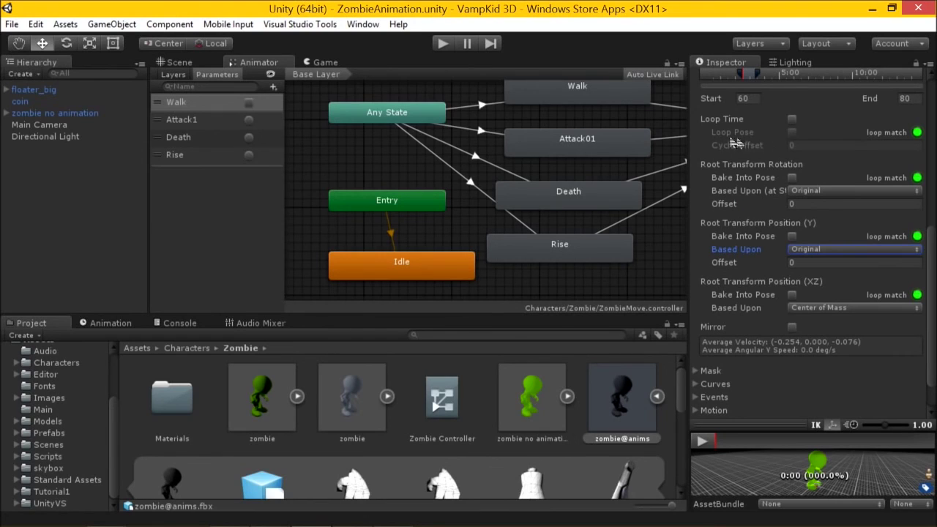
scroll(826, 196, "down", 2)
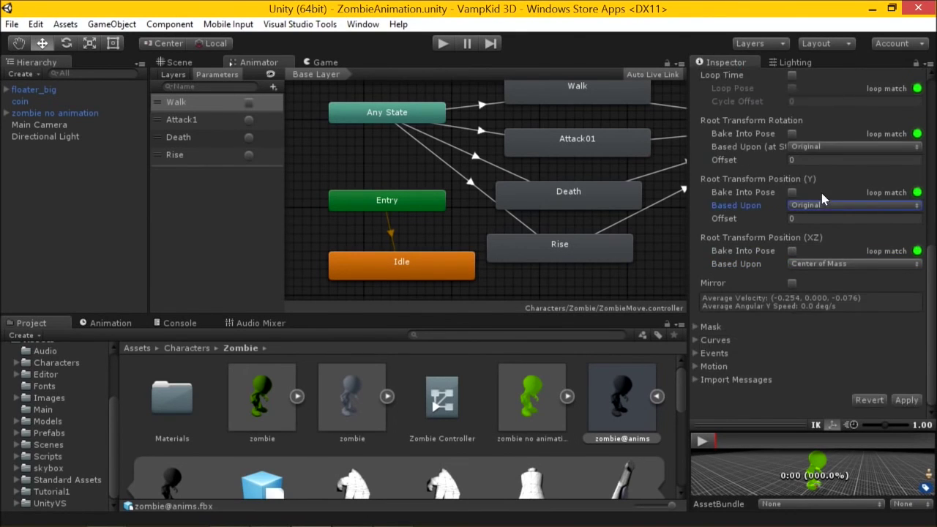
scroll(821, 197, "up", 10)
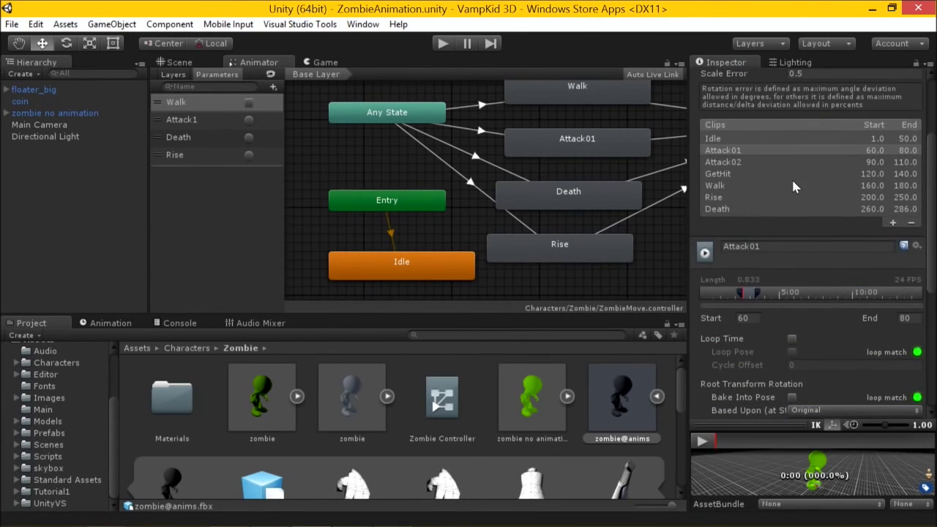
scroll(796, 186, "down", 7)
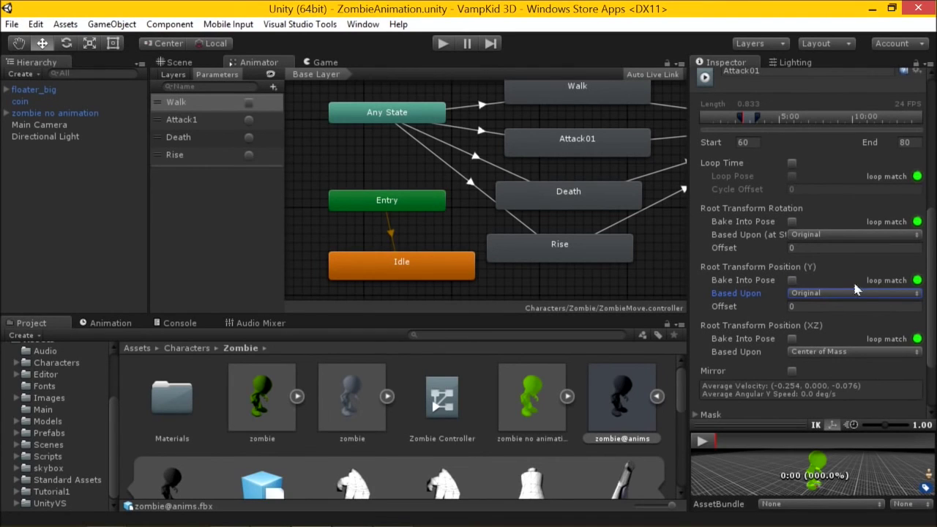
left_click(443, 43)
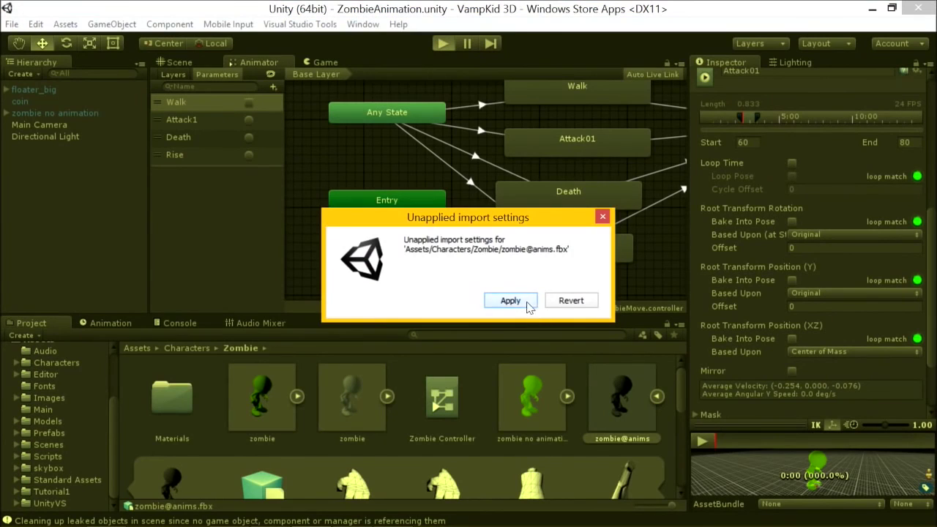
Apply the zombie@anims import settings, float the Animator over the Scene, and fire Death twice
left_click(571, 301)
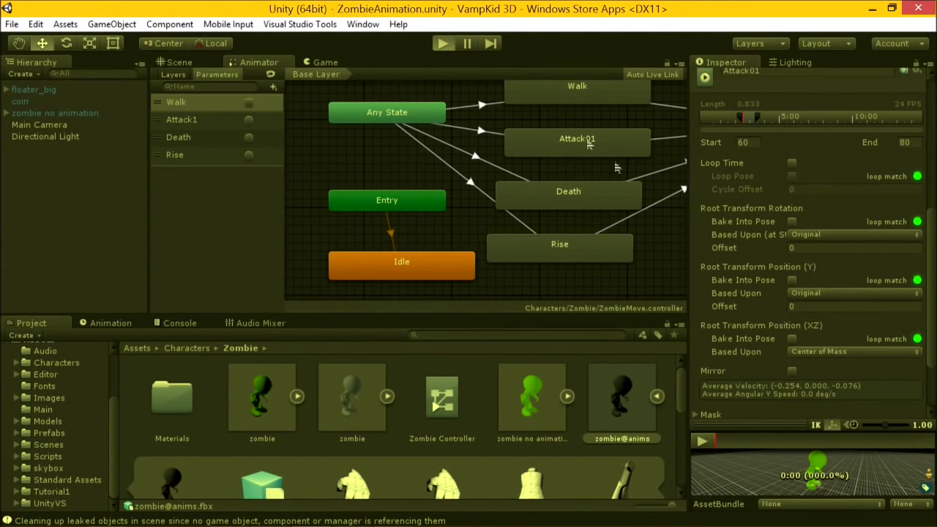
left_click(196, 62)
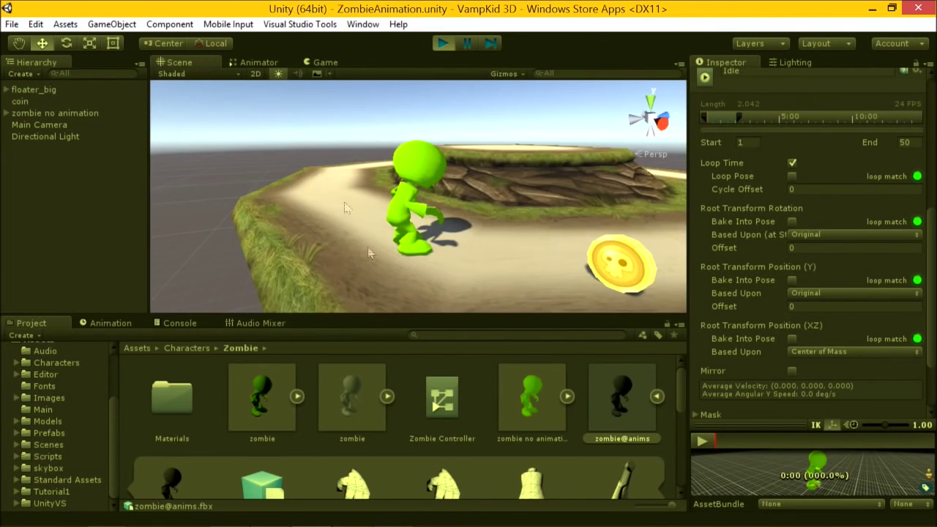
left_click_drag(255, 63, 429, 379)
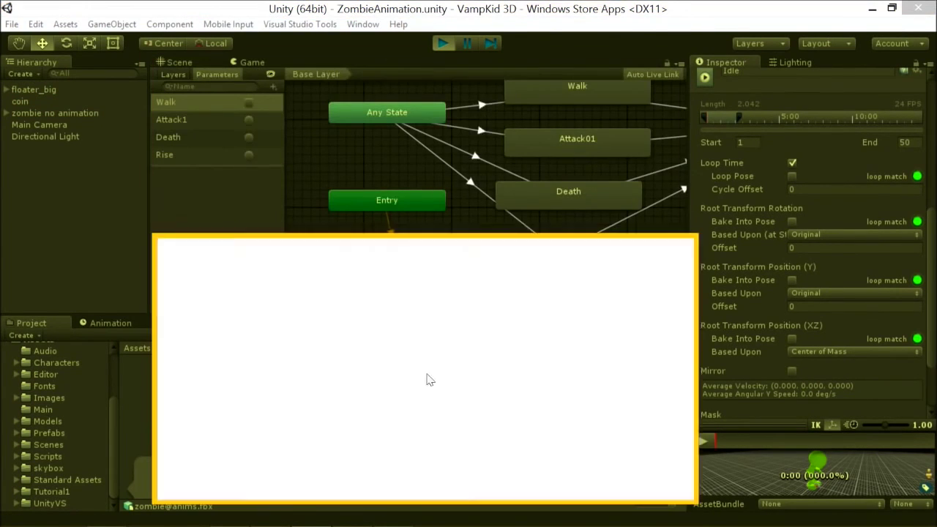
left_click_drag(369, 243, 431, 274)
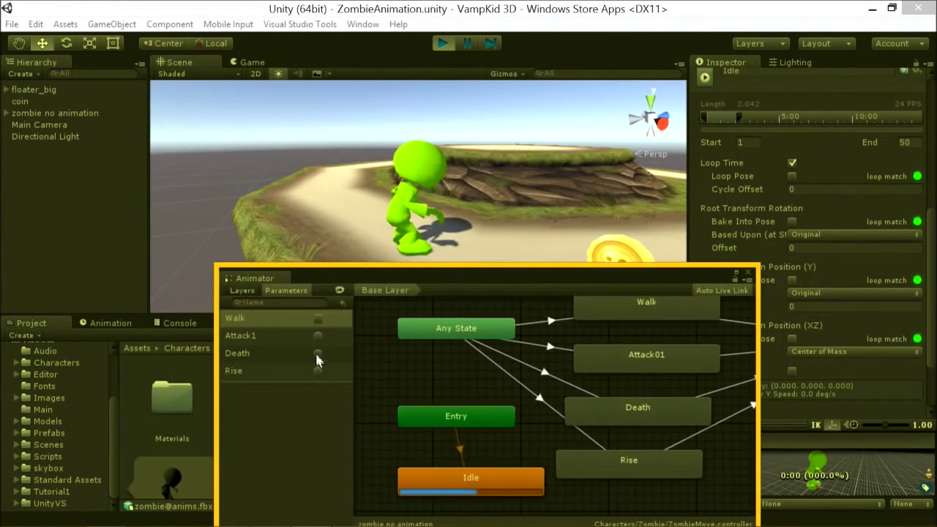
left_click(317, 353)
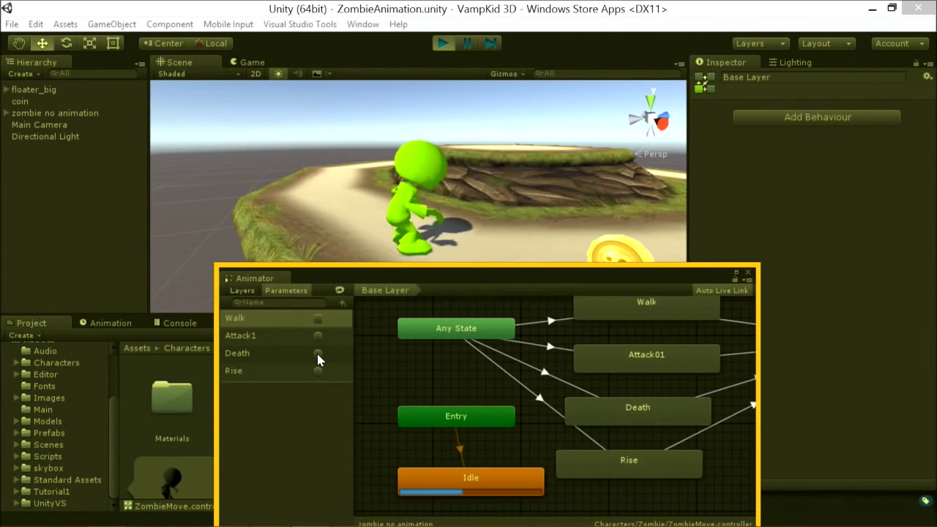
left_click(318, 354)
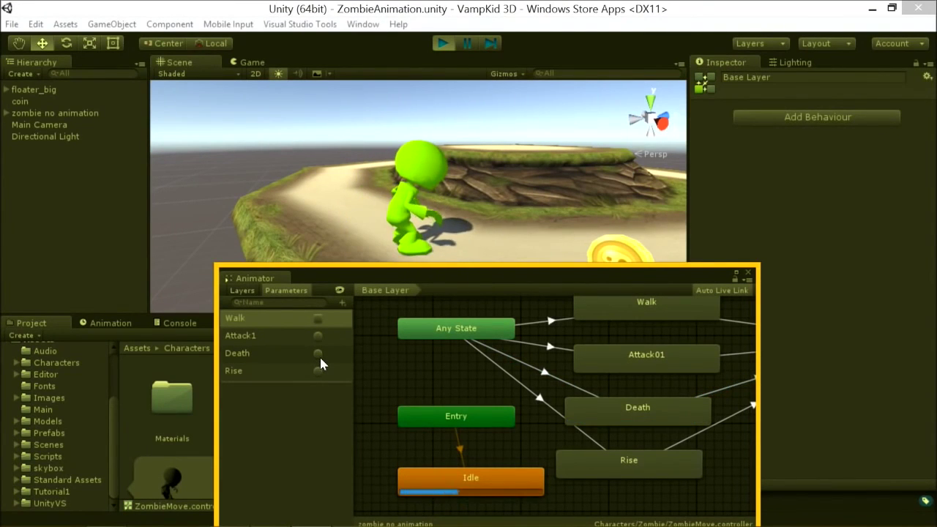